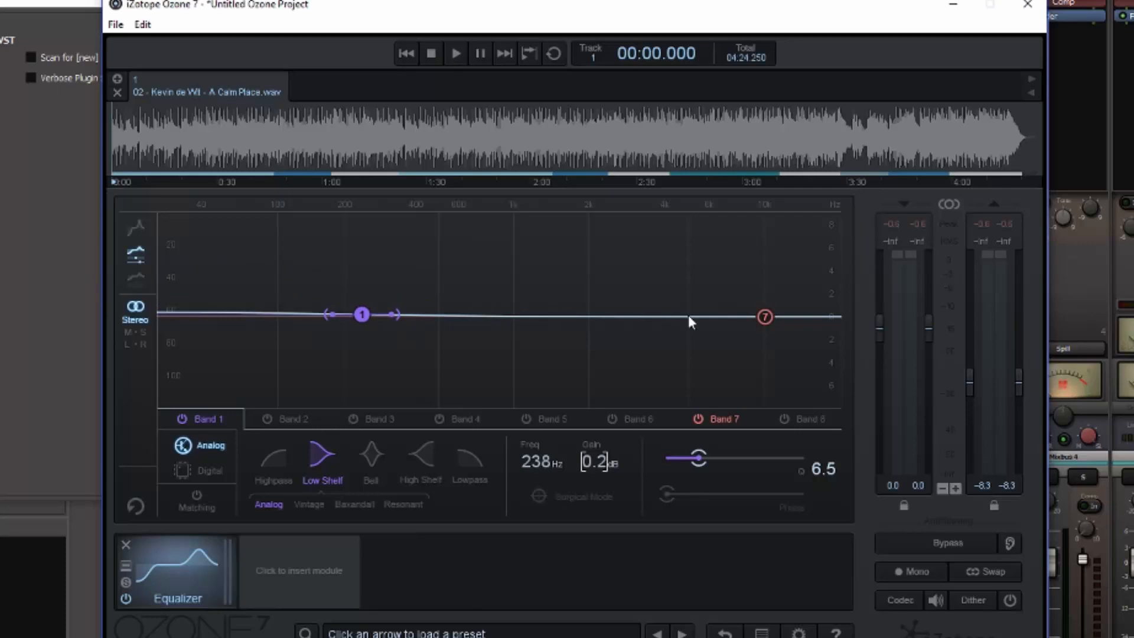
Move EQ band 7 to about 6.97 kHz, and turn band 1 into a Highpass filter at about 119 Hz.
drag(763, 323, 722, 318)
drag(362, 312, 360, 290)
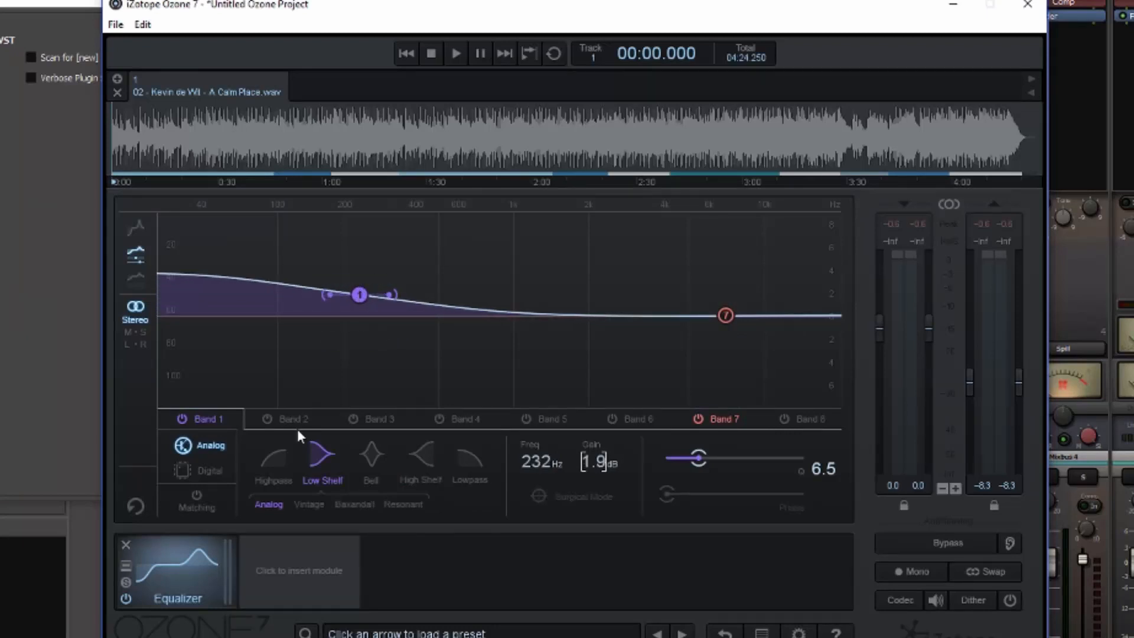
click(280, 467)
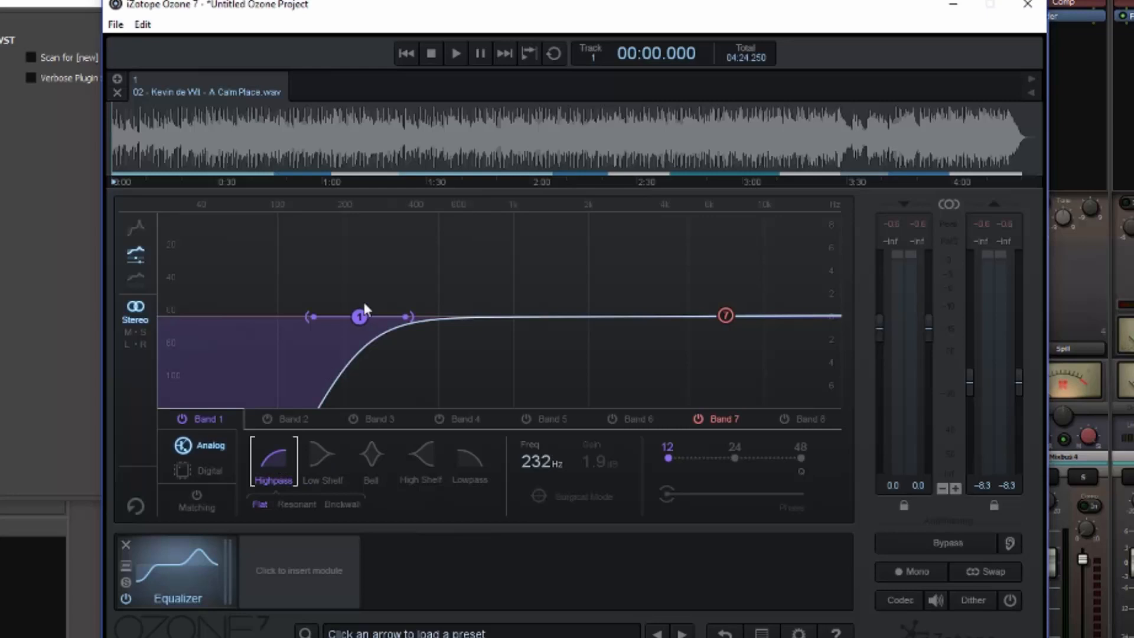
drag(364, 304, 294, 297)
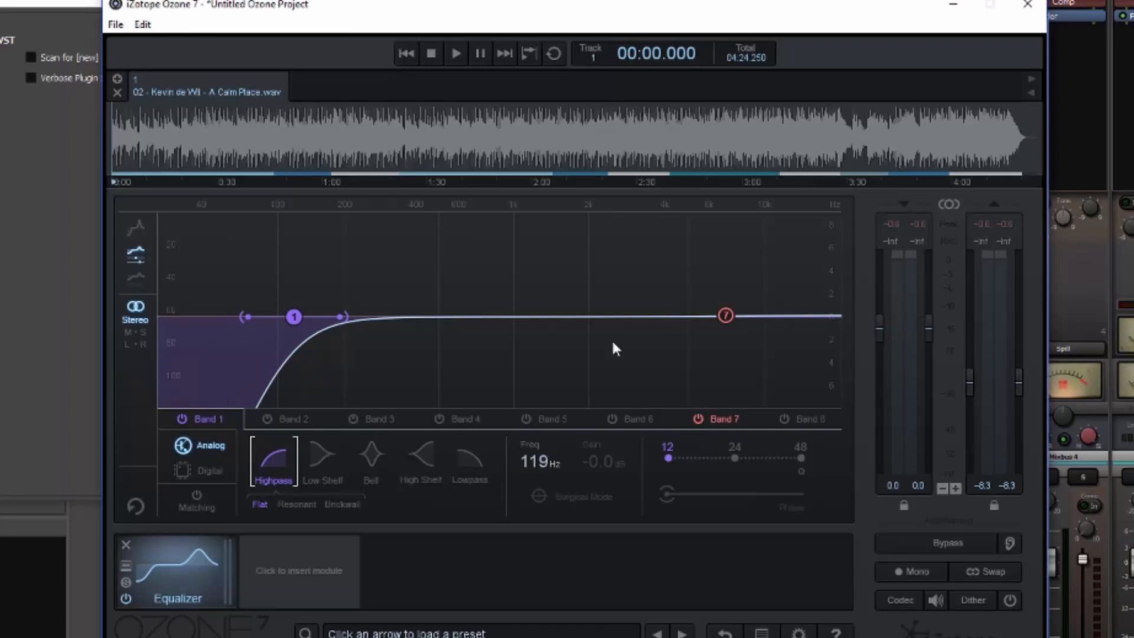
Try band 7 as a Lowpass filter, and return it to High Shelf.
click(717, 419)
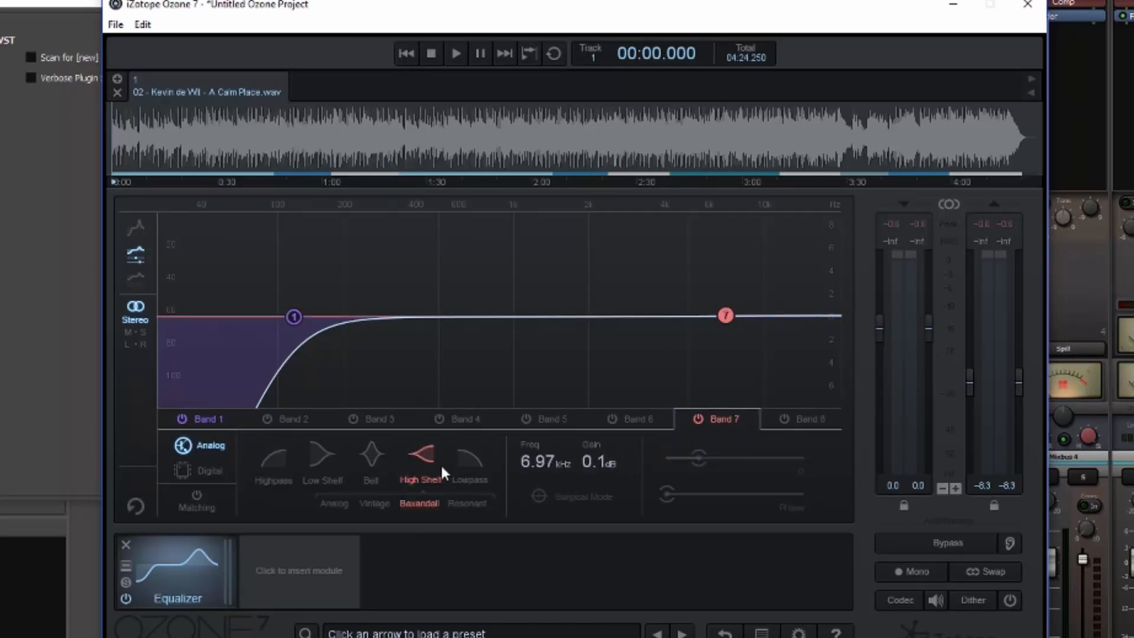
click(467, 461)
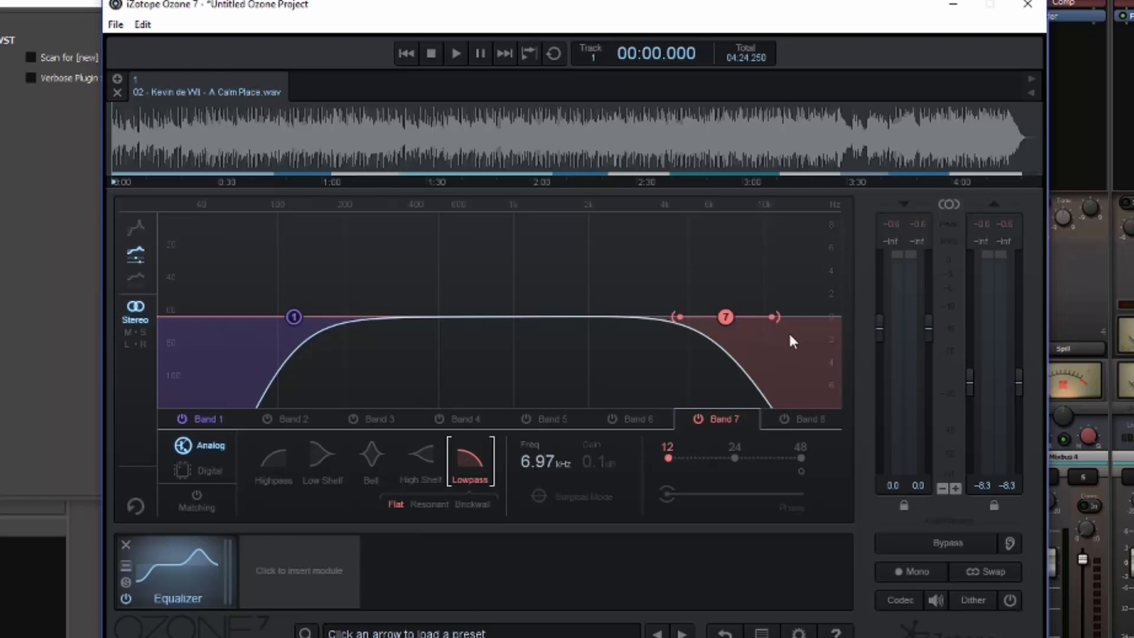
click(426, 452)
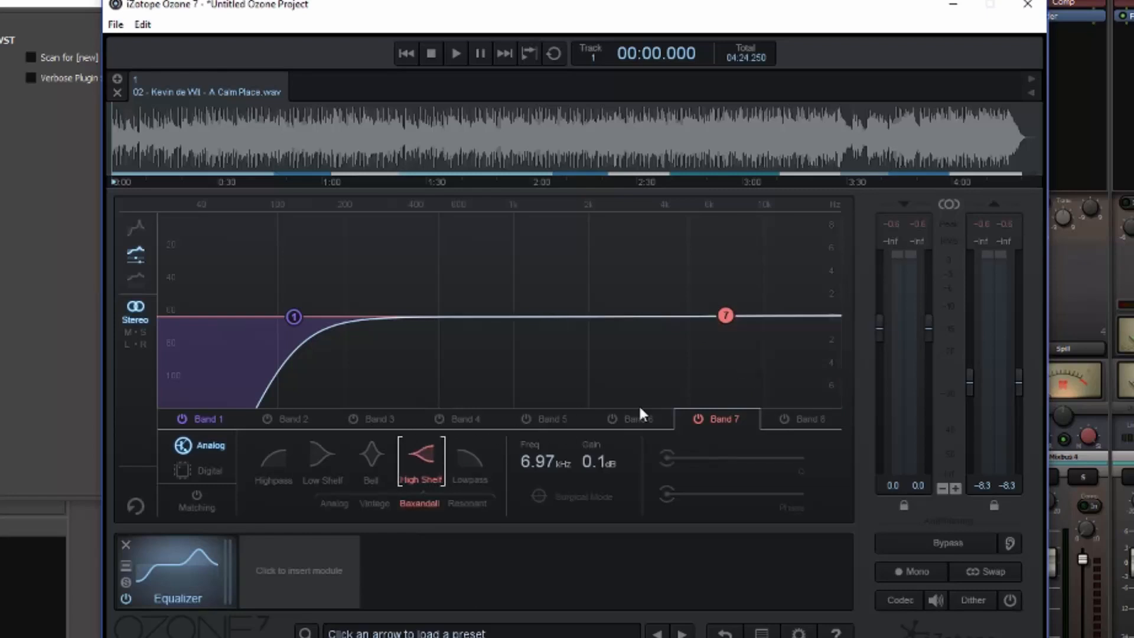
Change band 1 to Low Shelf, cutting about -1.9 dB at 134 Hz with a Q of 12.6.
click(294, 317)
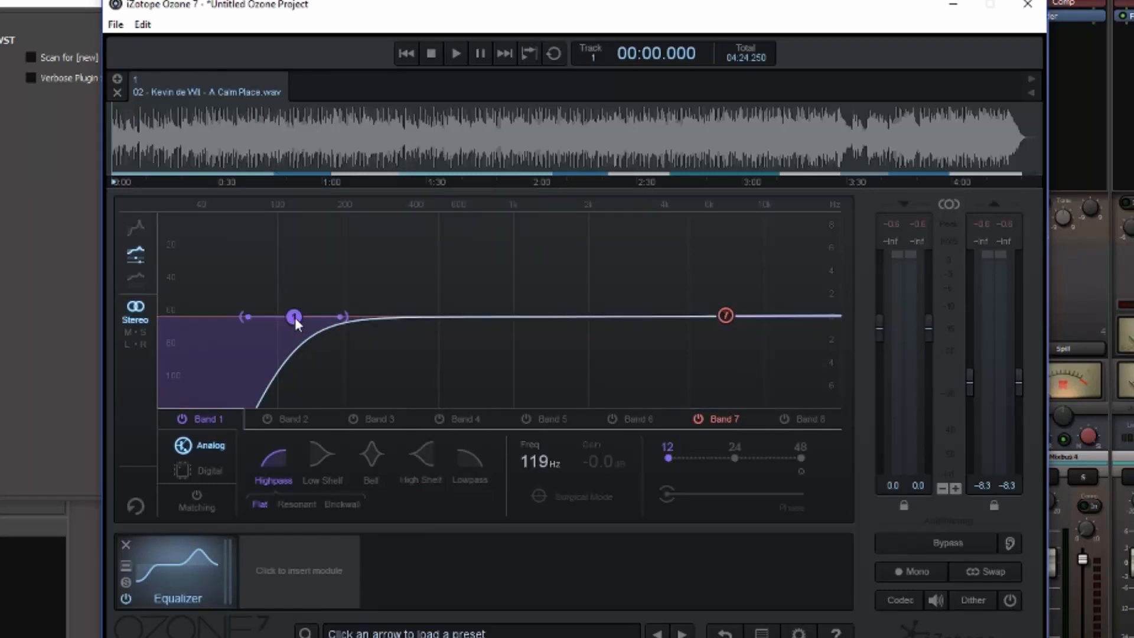
click(325, 464)
drag(293, 317, 304, 336)
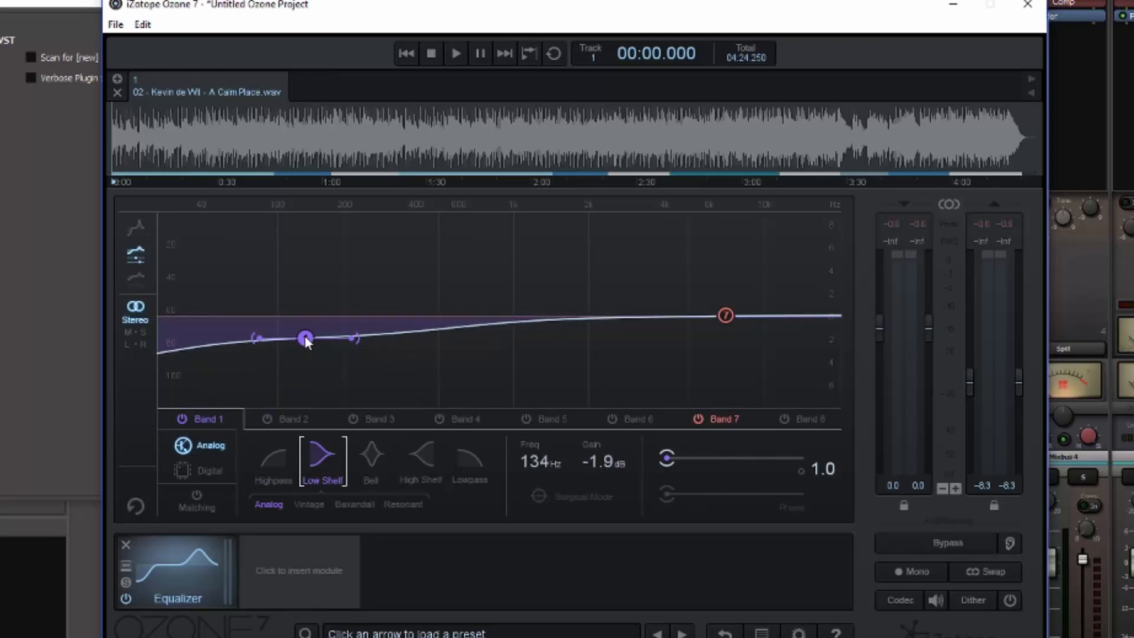
drag(671, 457, 738, 460)
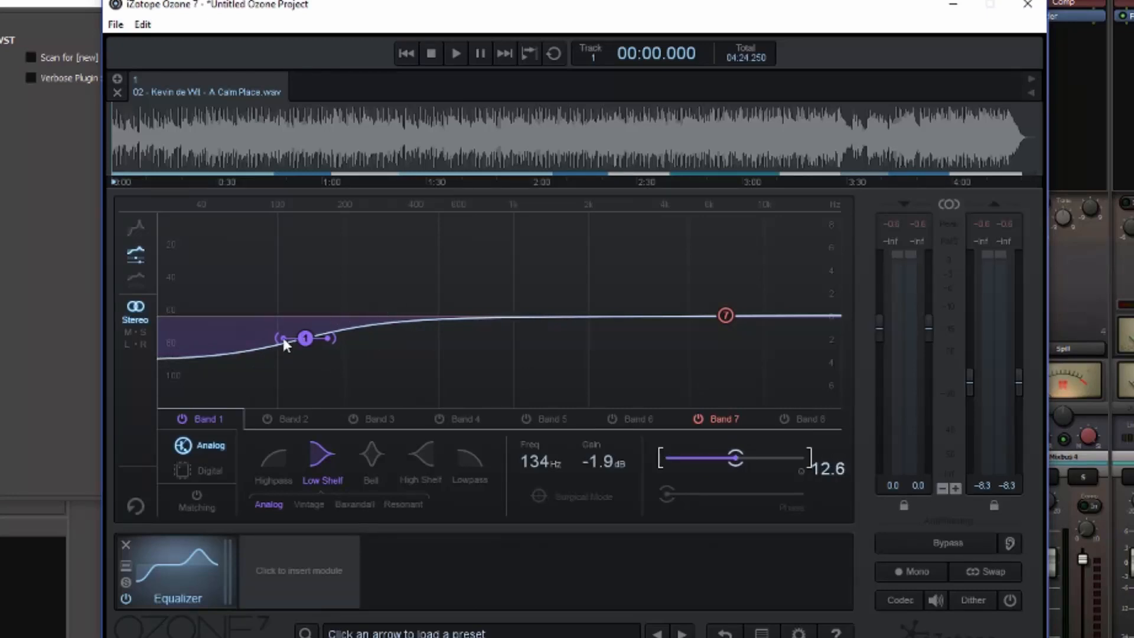
Raise band 1's corner to about 359 Hz, reduce its cut to -1.3 dB, and turn it into a 1.5 dB boost at 371 Hz.
drag(307, 336, 406, 339)
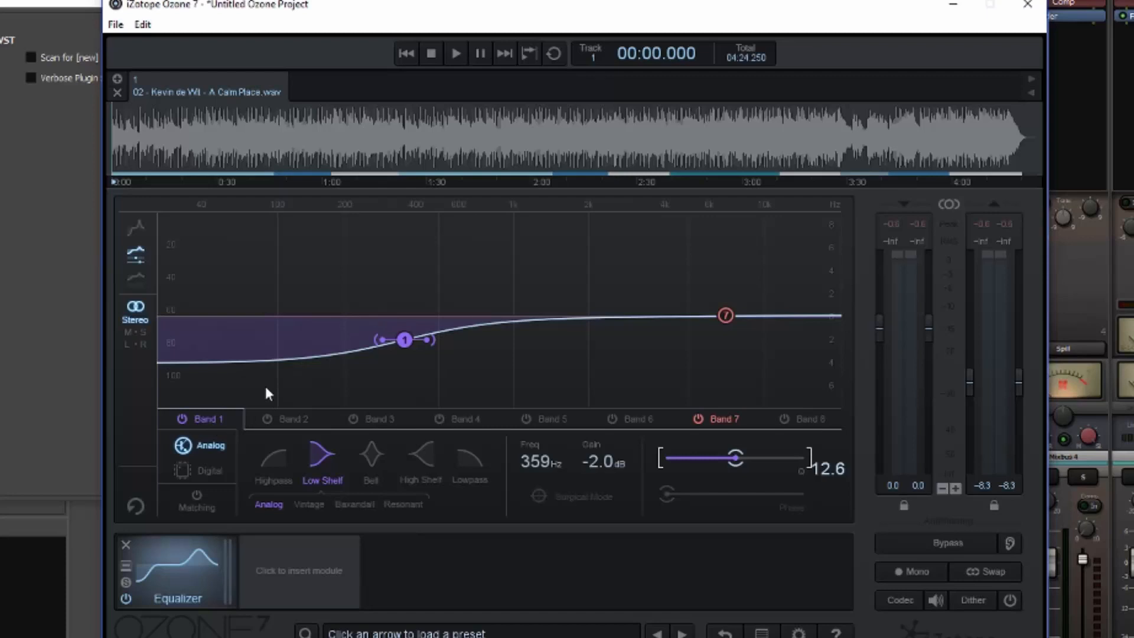
drag(405, 340, 407, 331)
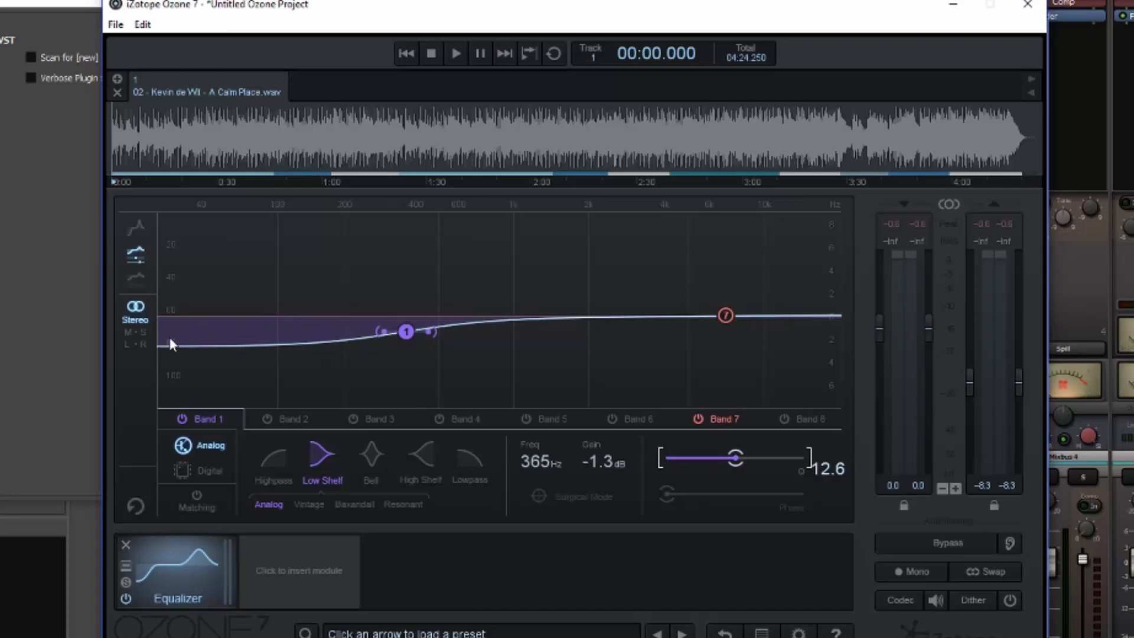
drag(411, 332, 412, 293)
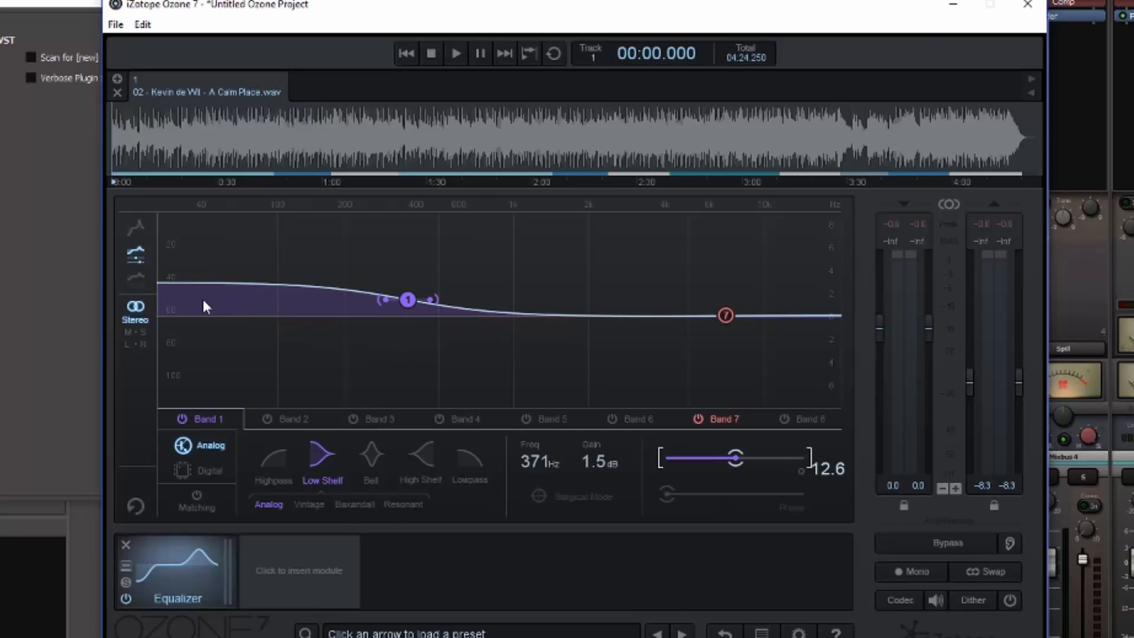
Sweep band 1's boosted low shelf through about 107 Hz, 179 Hz and 1.28 kHz, ending at 219 Hz with 1.8 dB gain.
drag(407, 300, 284, 297)
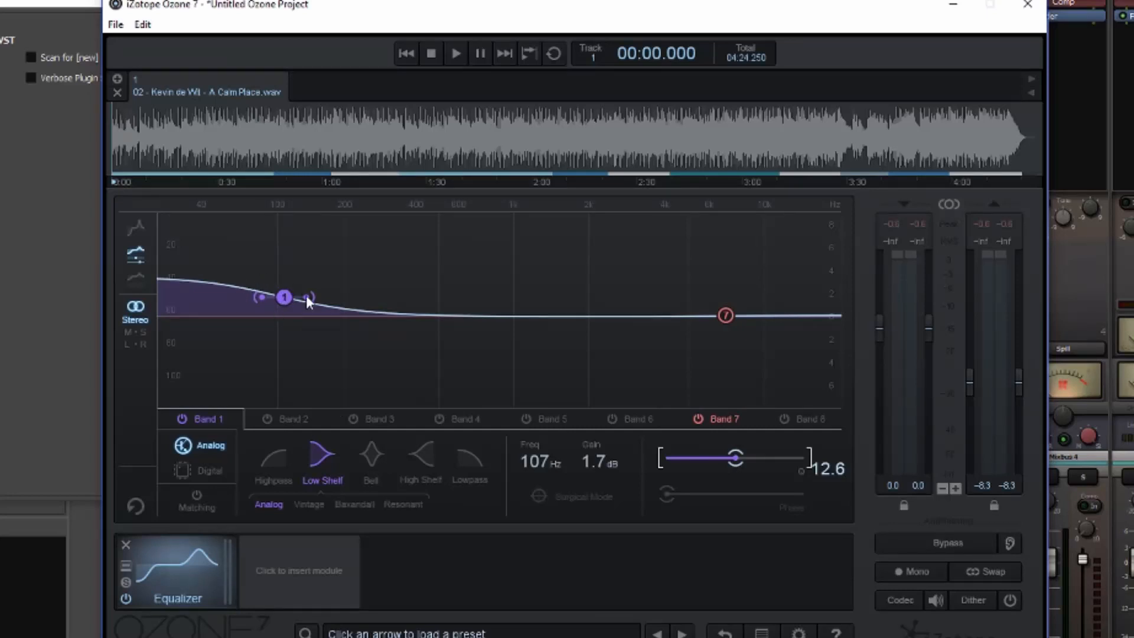
drag(279, 299, 333, 298)
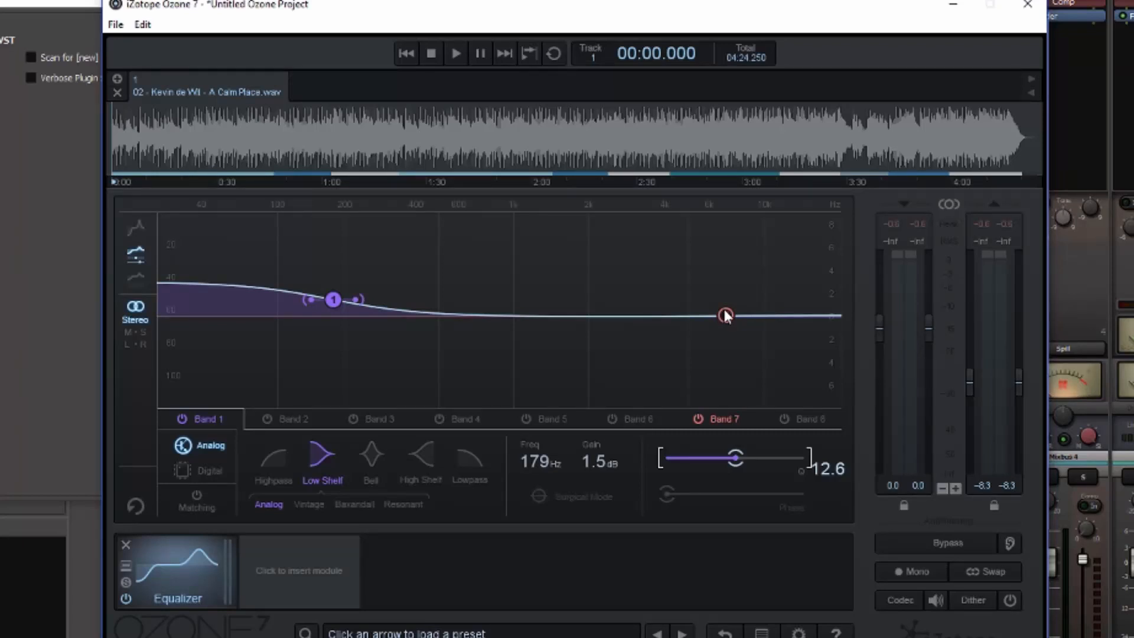
drag(331, 300, 540, 299)
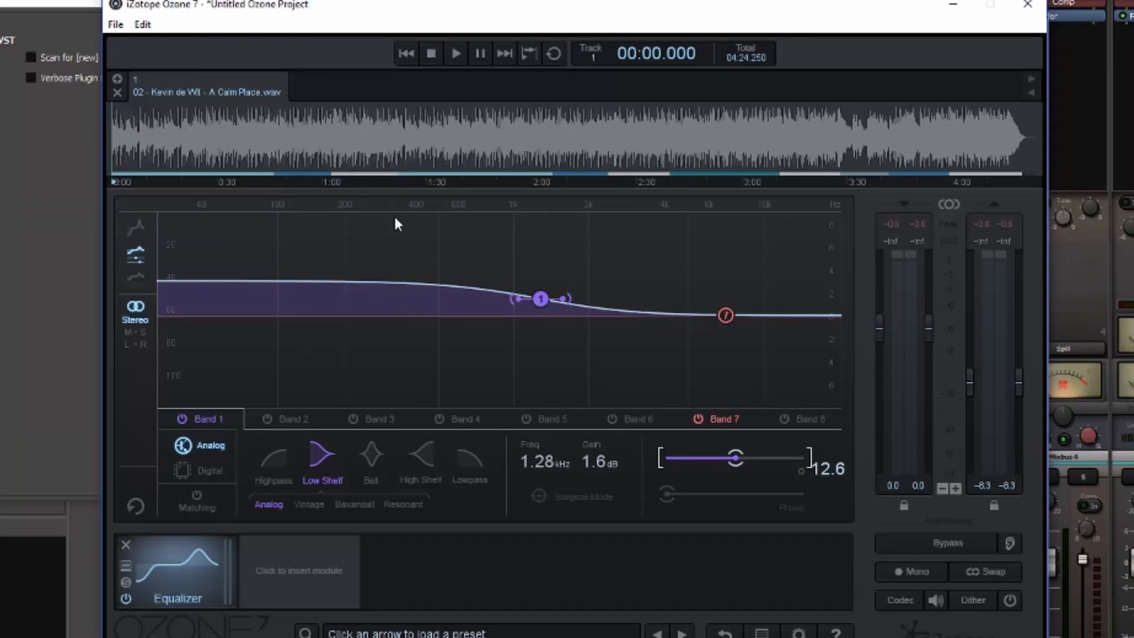
drag(540, 299, 352, 293)
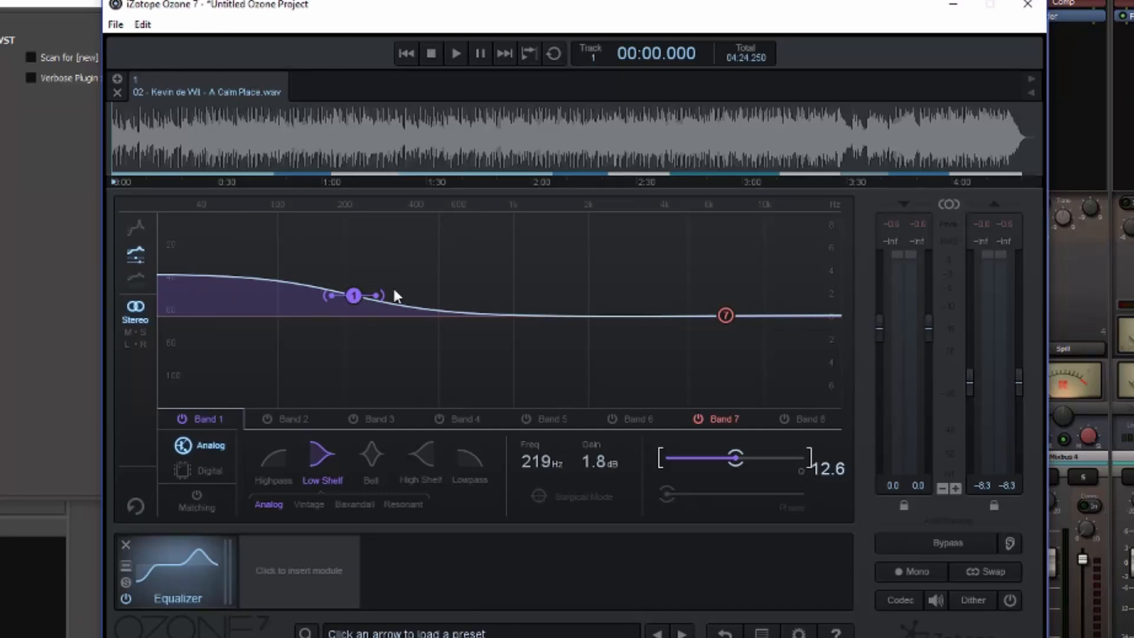
Boost band 1 to about 2.3 dB at 309 Hz, flatten it to 0.1 dB, and boost it again to 2.2 dB at 314 Hz.
drag(355, 296, 388, 290)
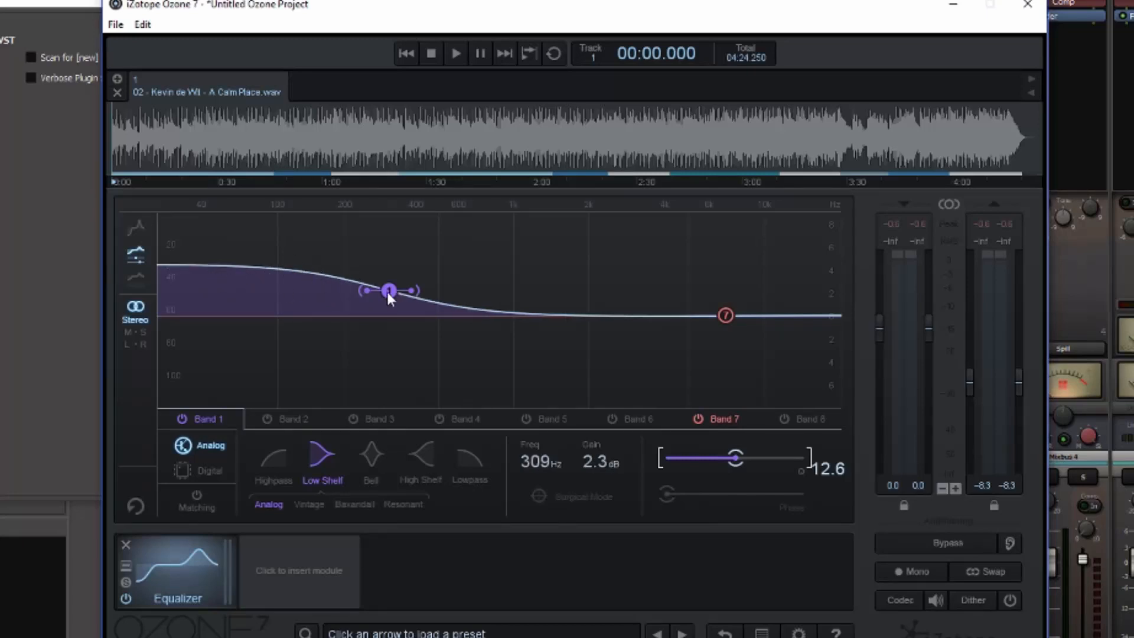
drag(392, 288, 391, 313)
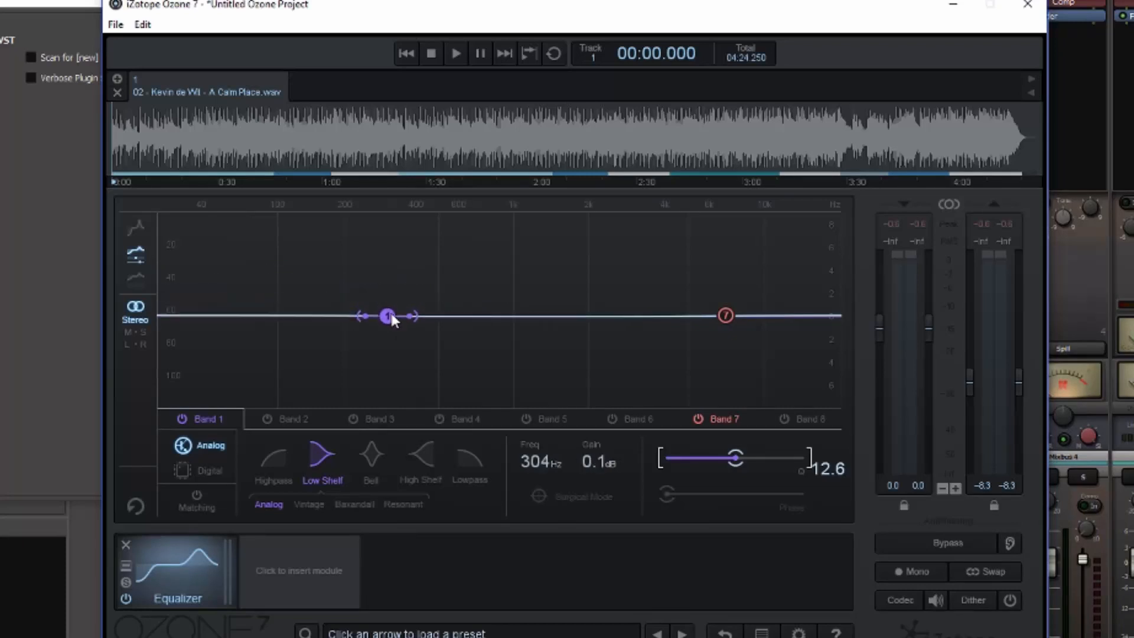
drag(387, 314, 390, 290)
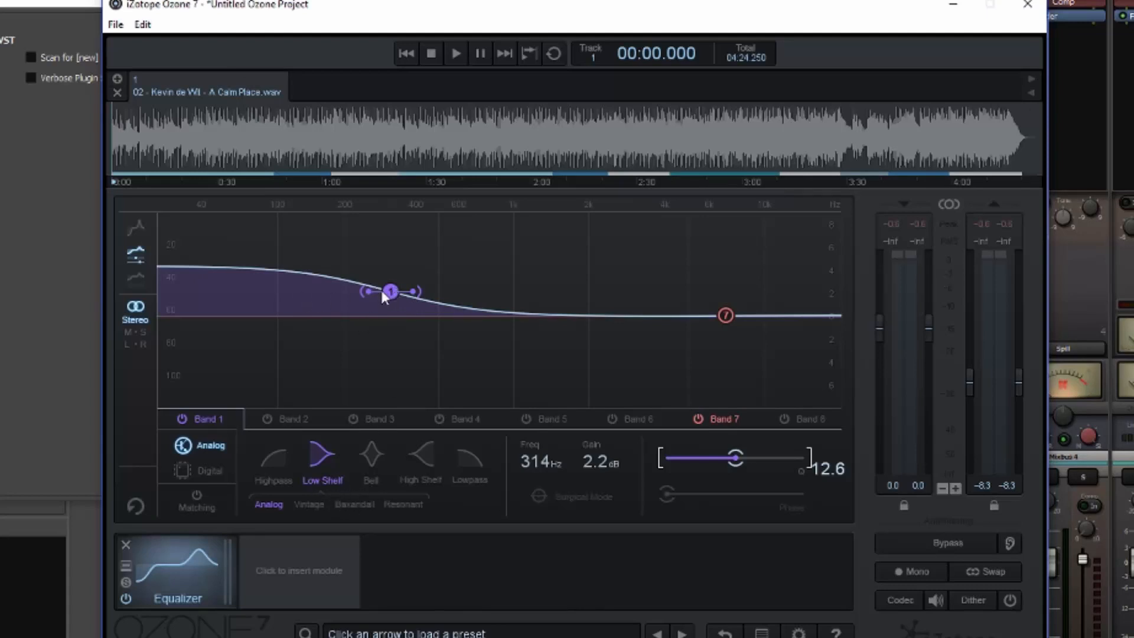
Shift band 1's low shelf to about 179 Hz and 238 Hz, and lower its gain to about -0.3 dB at 249 Hz.
mouse_move(387, 290)
drag(387, 291, 333, 297)
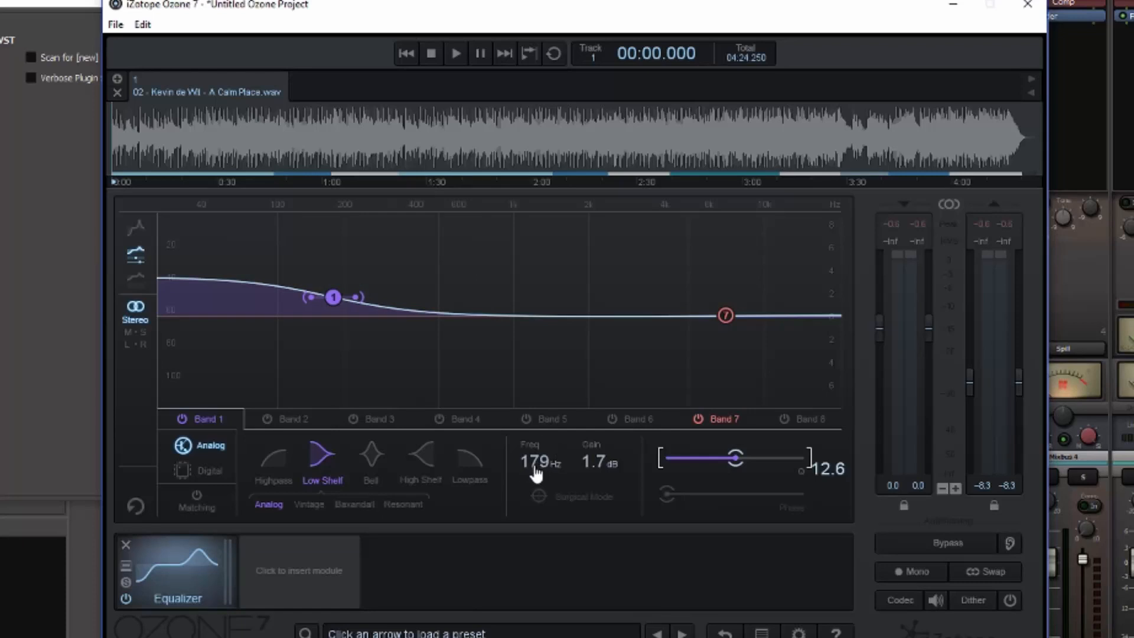
drag(334, 298, 361, 295)
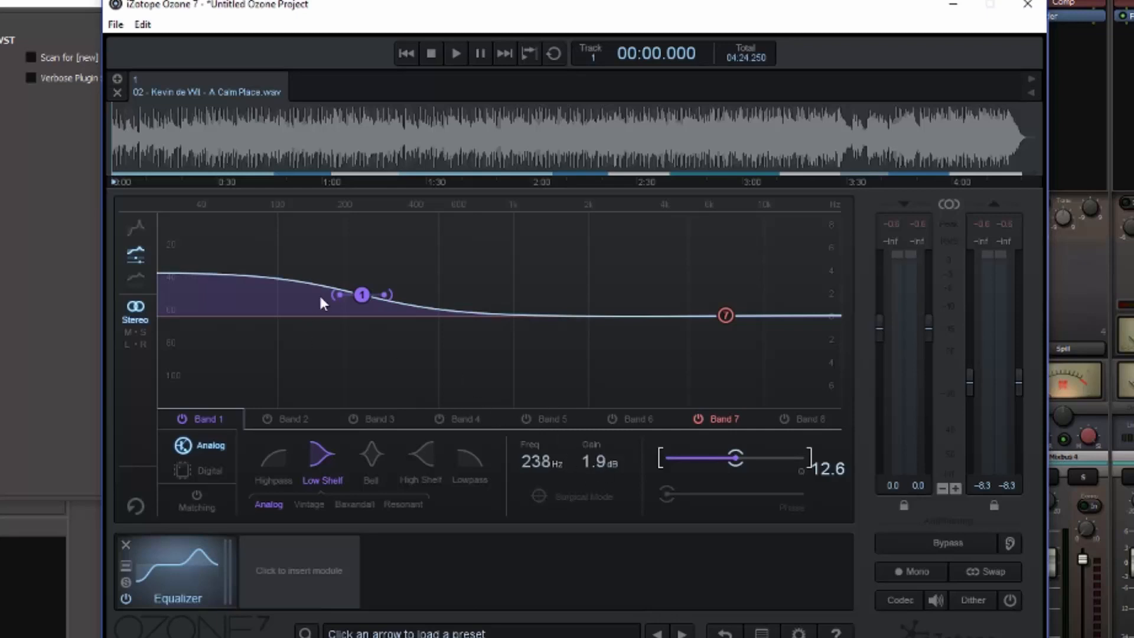
drag(360, 293, 366, 321)
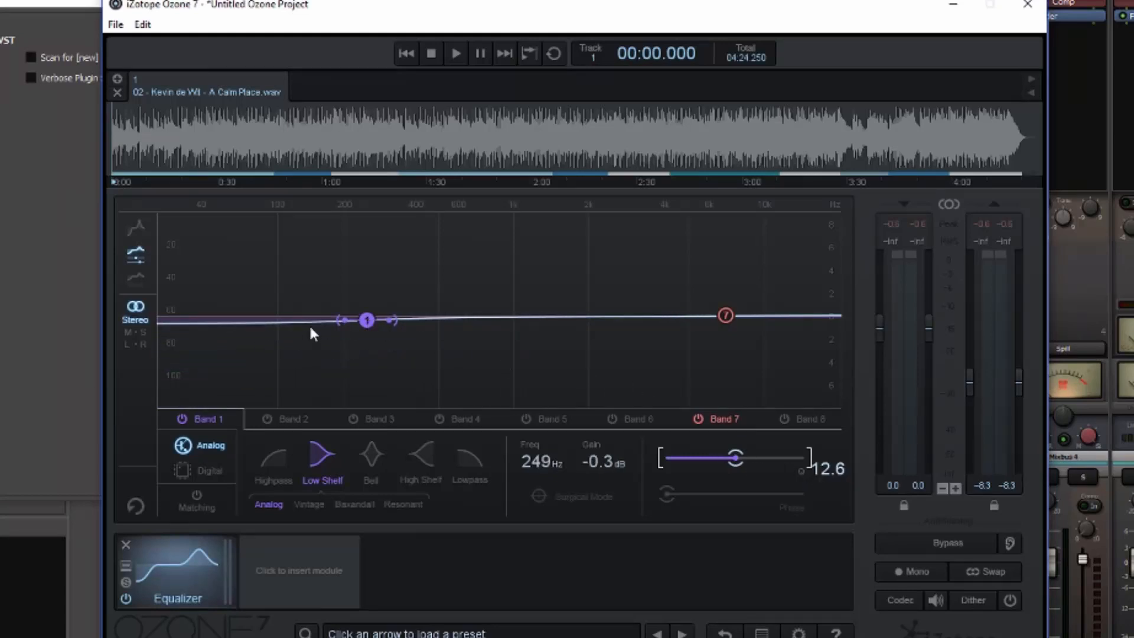
Try band 1 at 3.1 dB with a Q of 3.4, and change it to a -1.8 dB cut at about 283 Hz with Q 24.0.
drag(369, 319, 408, 282)
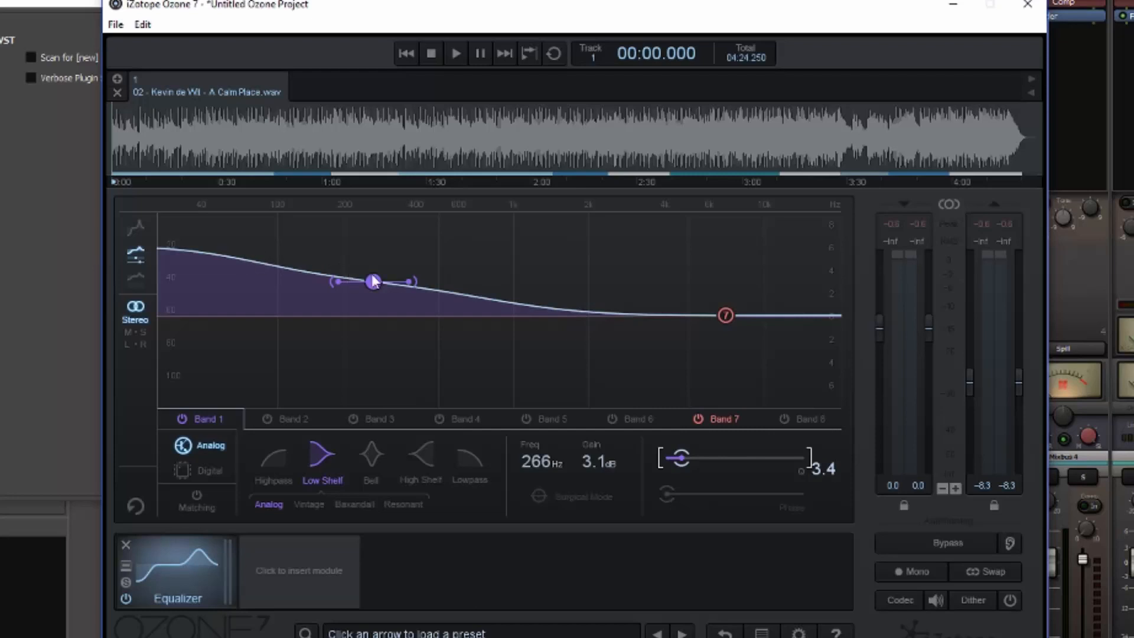
drag(410, 282, 377, 336)
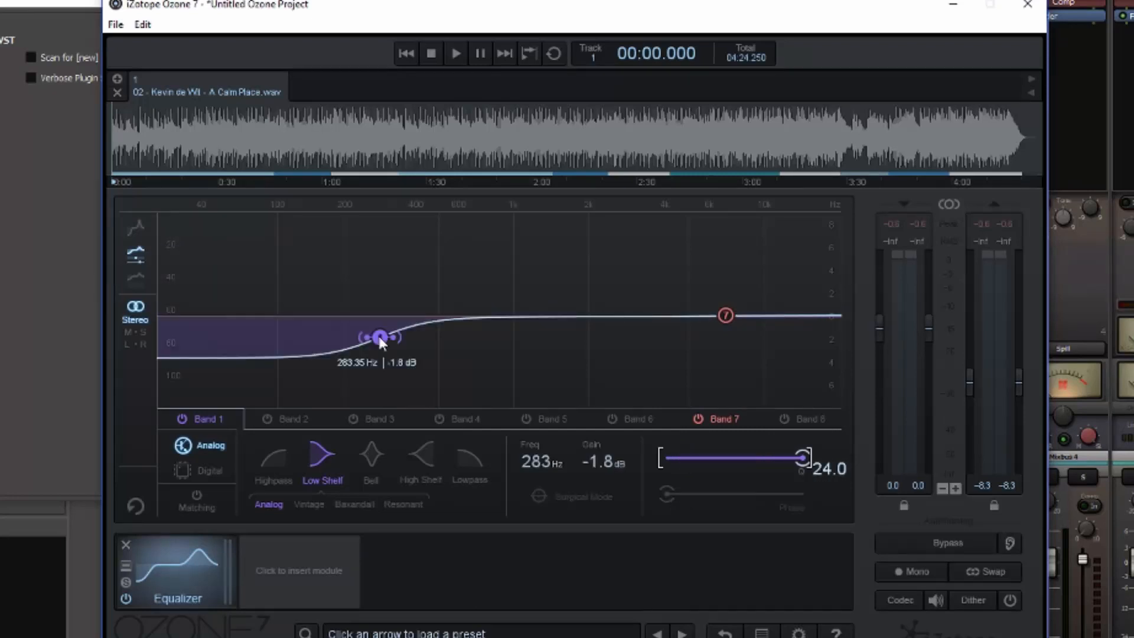
Boost band 7 by about 2.5 dB at 2.64 kHz, using the Analog High Shelf with a Q of 17.6.
drag(726, 317, 618, 288)
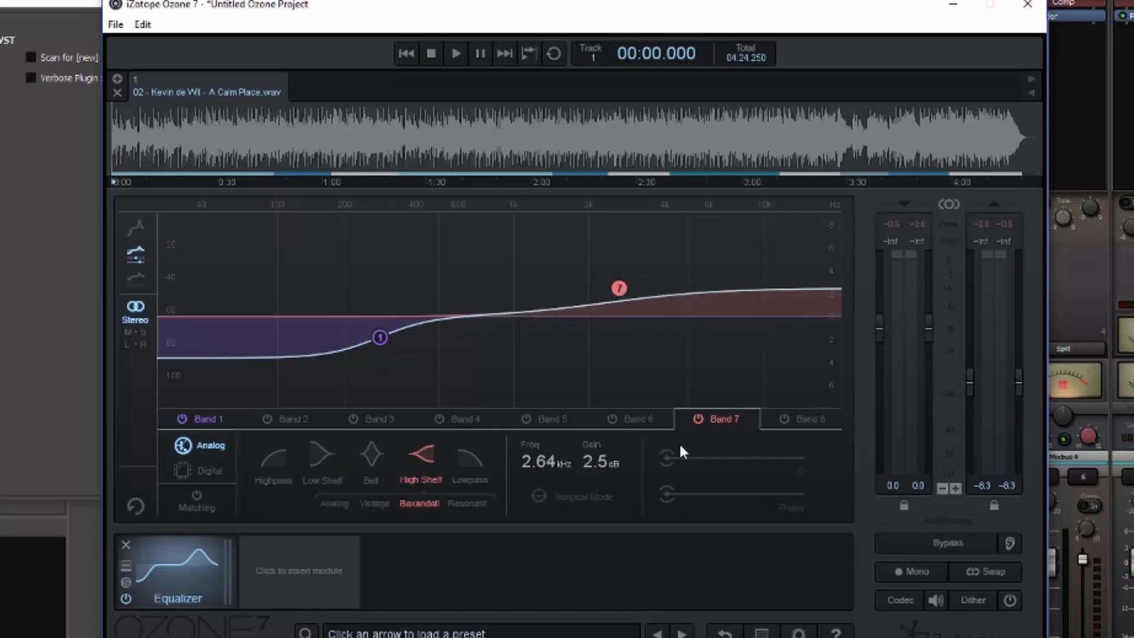
click(334, 503)
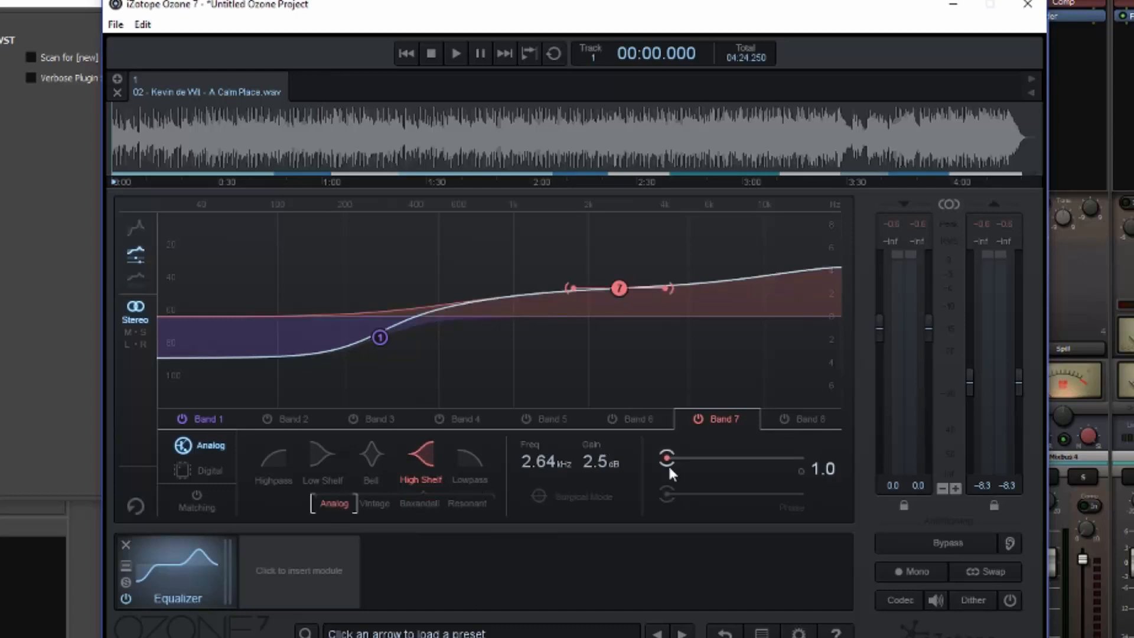
drag(665, 458, 764, 465)
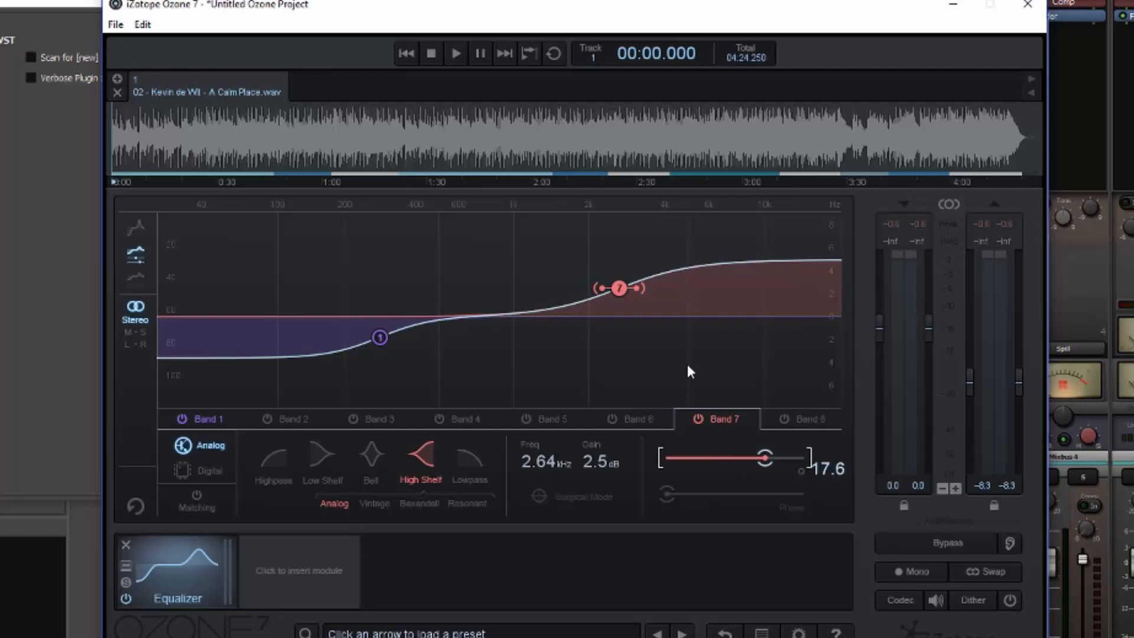
Flatten both shelves, placing band 1 at about 103 Hz with 0 dB and band 7 at about 5.49 kHz with 0.1 dB.
drag(618, 292, 617, 320)
drag(381, 337, 281, 313)
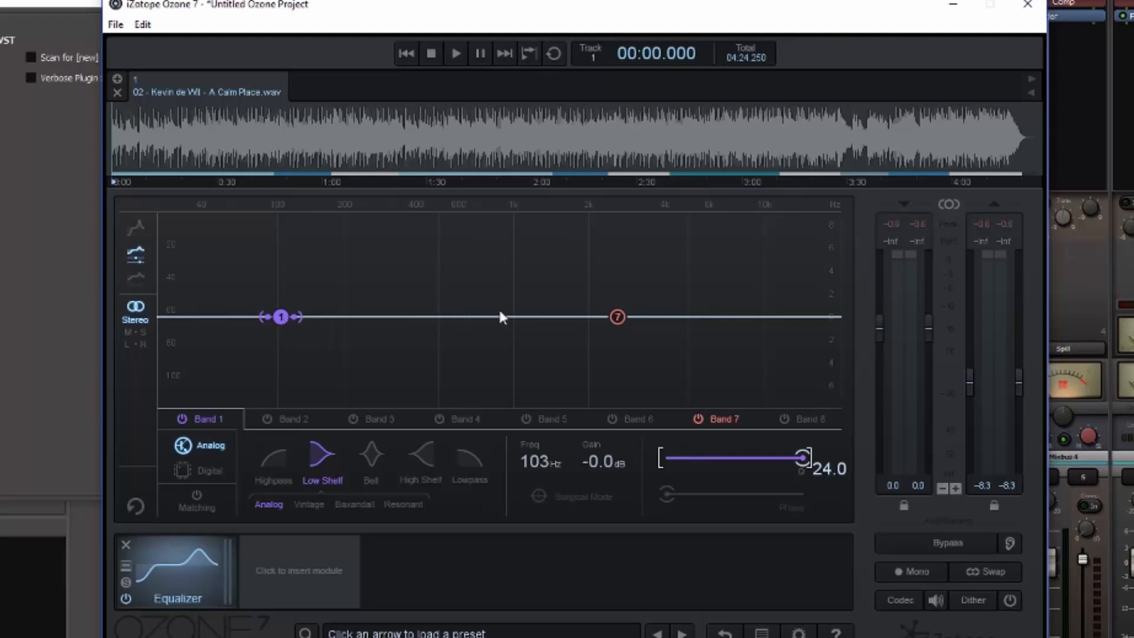
drag(617, 317, 700, 314)
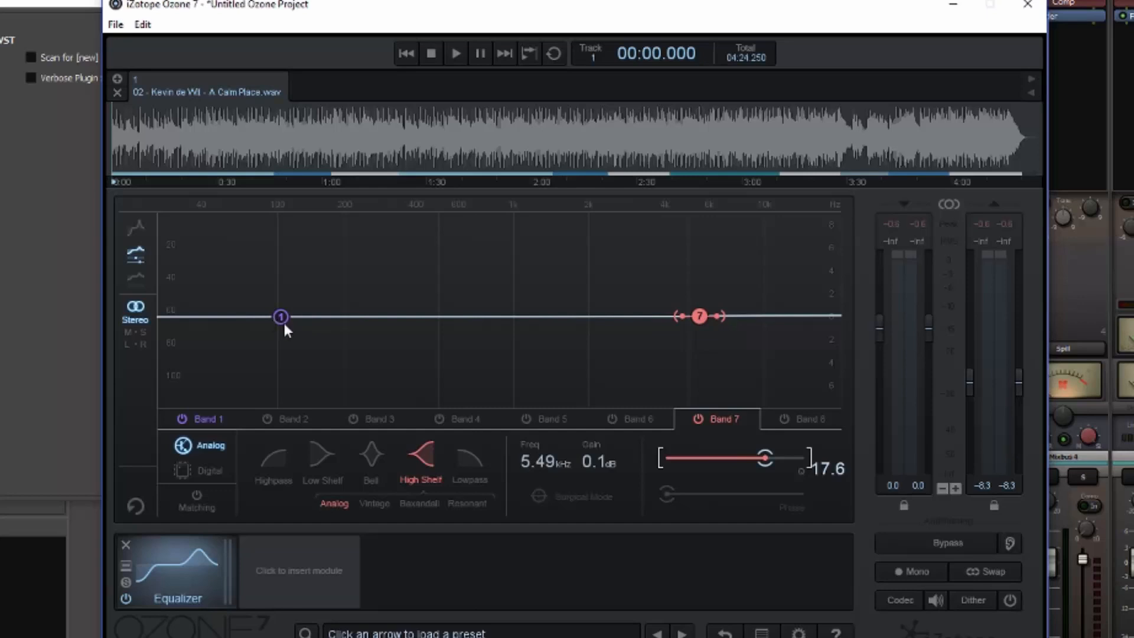
During playback, sweep band 1's low shelf up to about 984 Hz at 3.0 dB and back to 152 Hz at 0.8 dB; stop playback.
key(space)
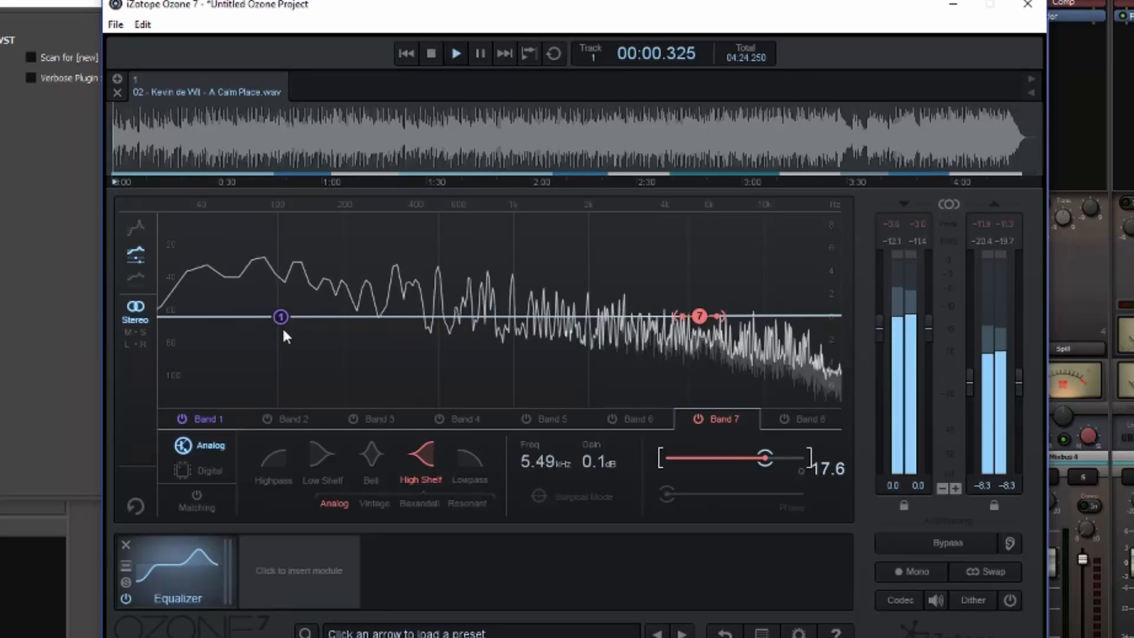
drag(282, 314, 514, 283)
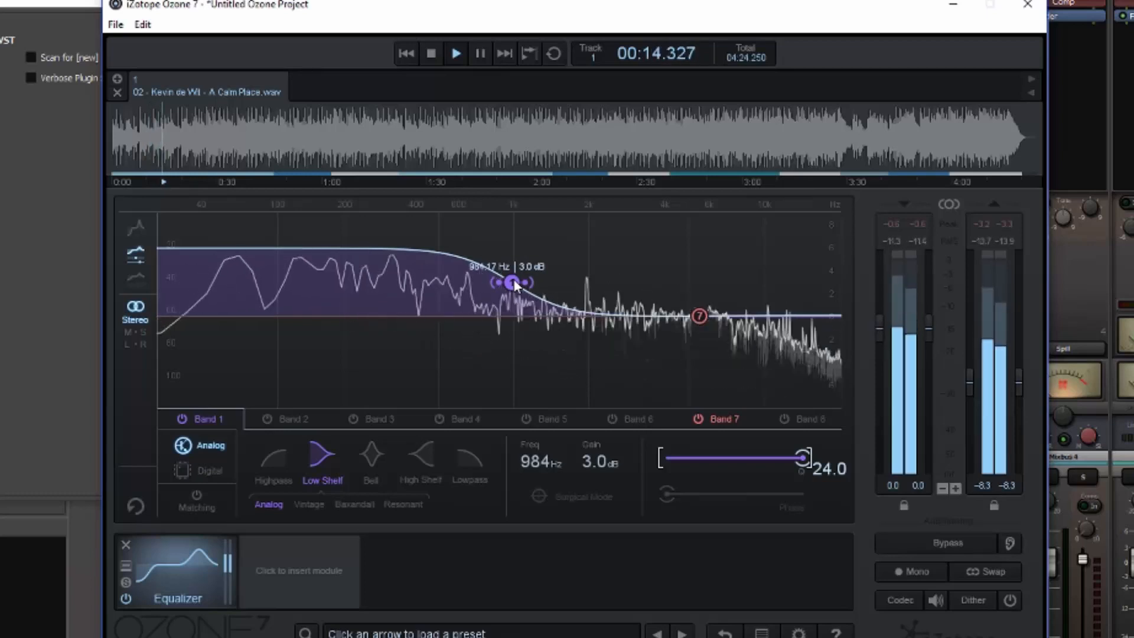
drag(525, 283, 314, 305)
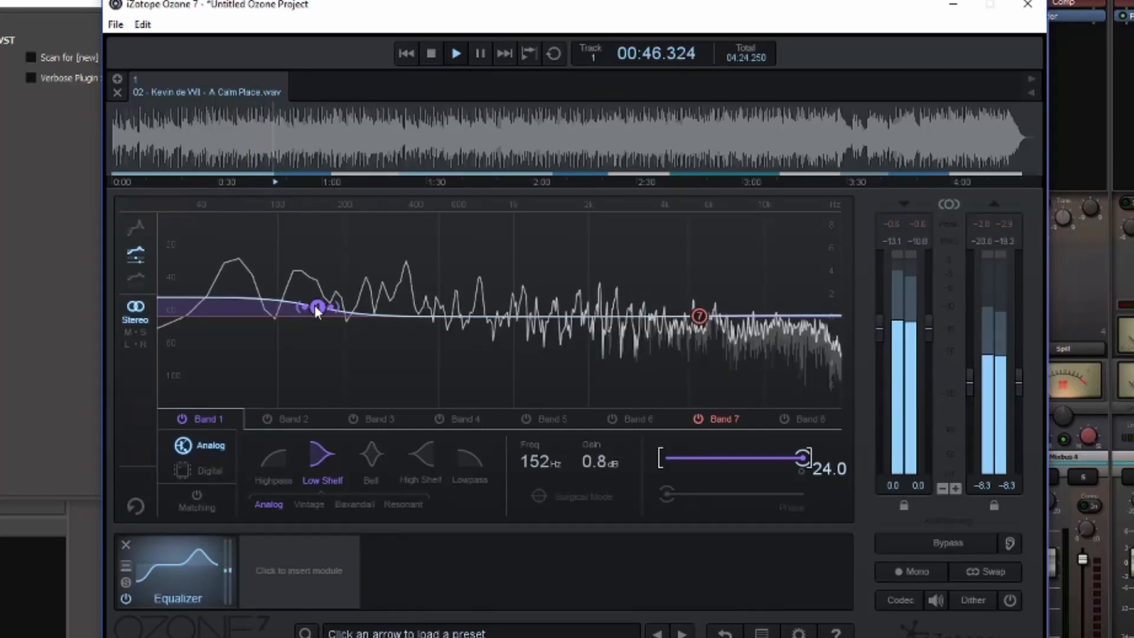
key(space)
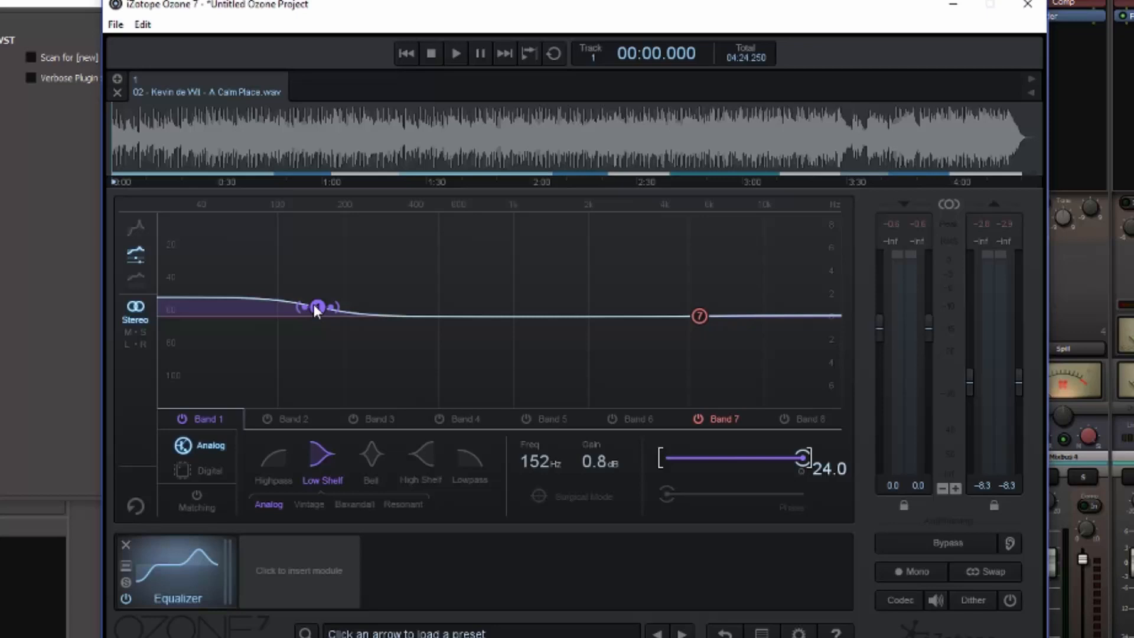
Flatten band 1 at about 159 Hz, and during playback take band 7 from -1.7 dB at 6.61 kHz to 1.0 dB at 5.29 kHz with Q 24.0.
drag(314, 306, 317, 315)
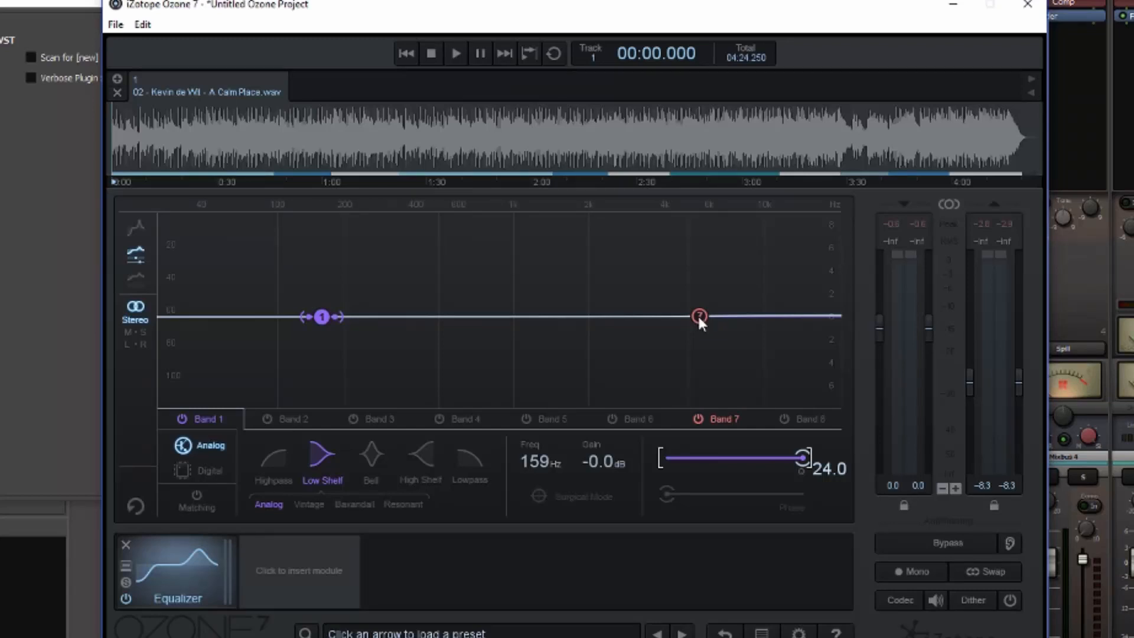
key(space)
drag(698, 317, 721, 343)
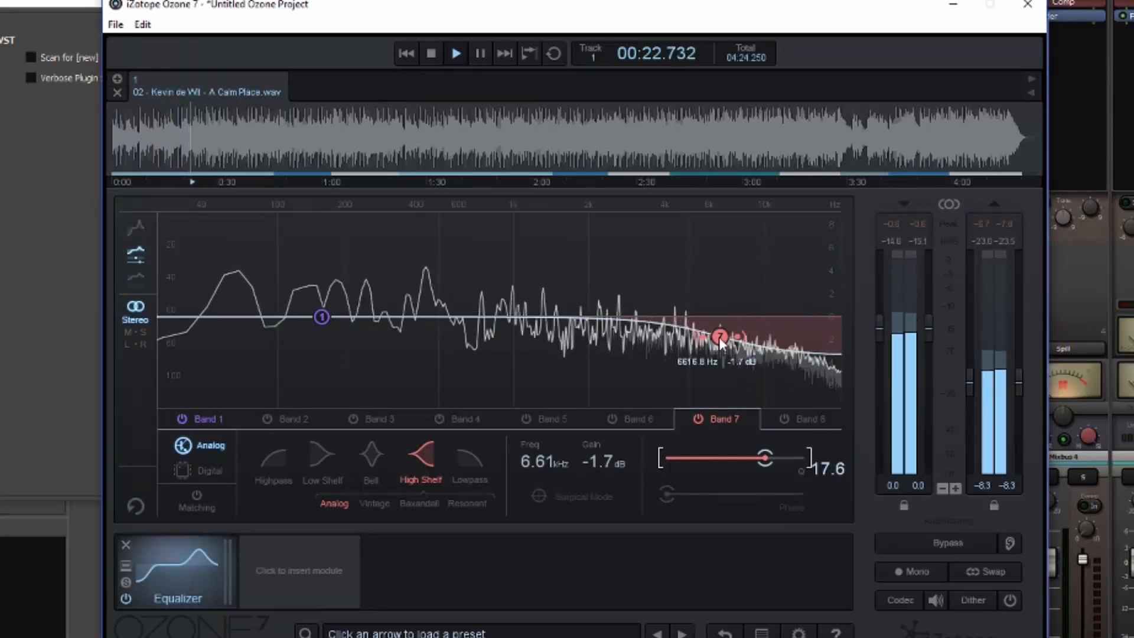
drag(738, 336, 694, 307)
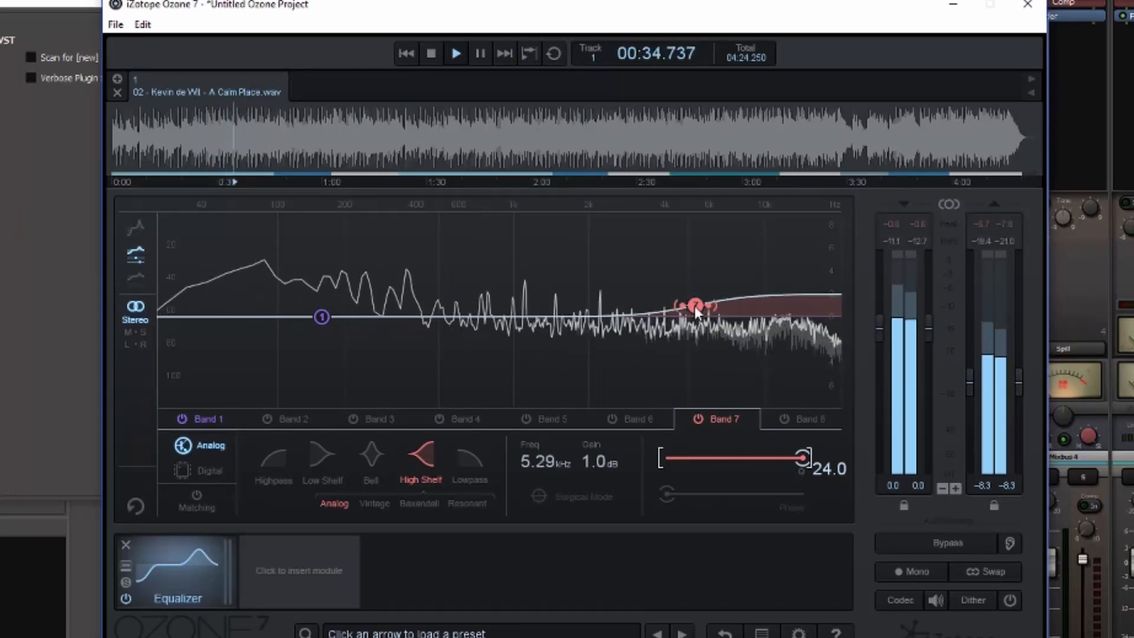
key(space)
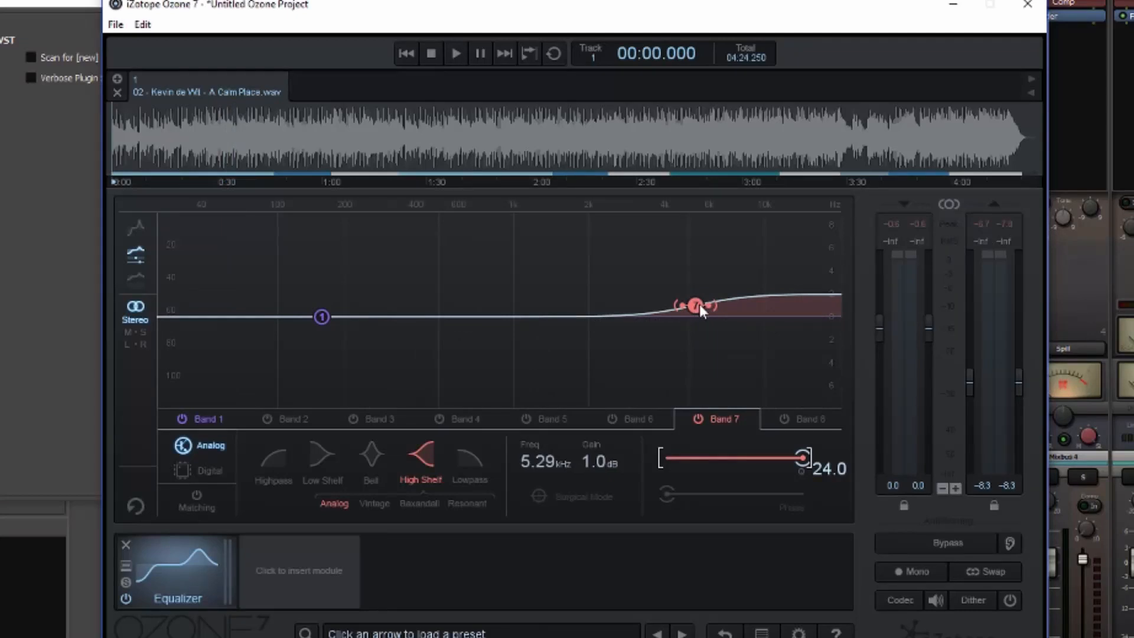
Try the Vintage and Baxandall high shelf variants on band 7 and settle on Resonant.
click(375, 503)
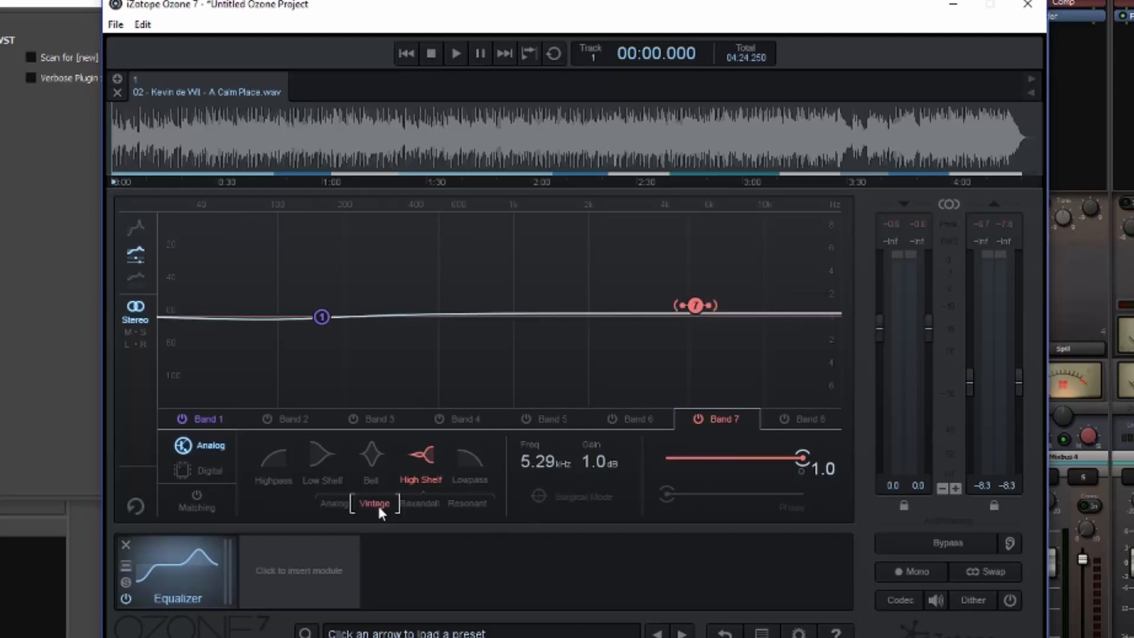
click(415, 505)
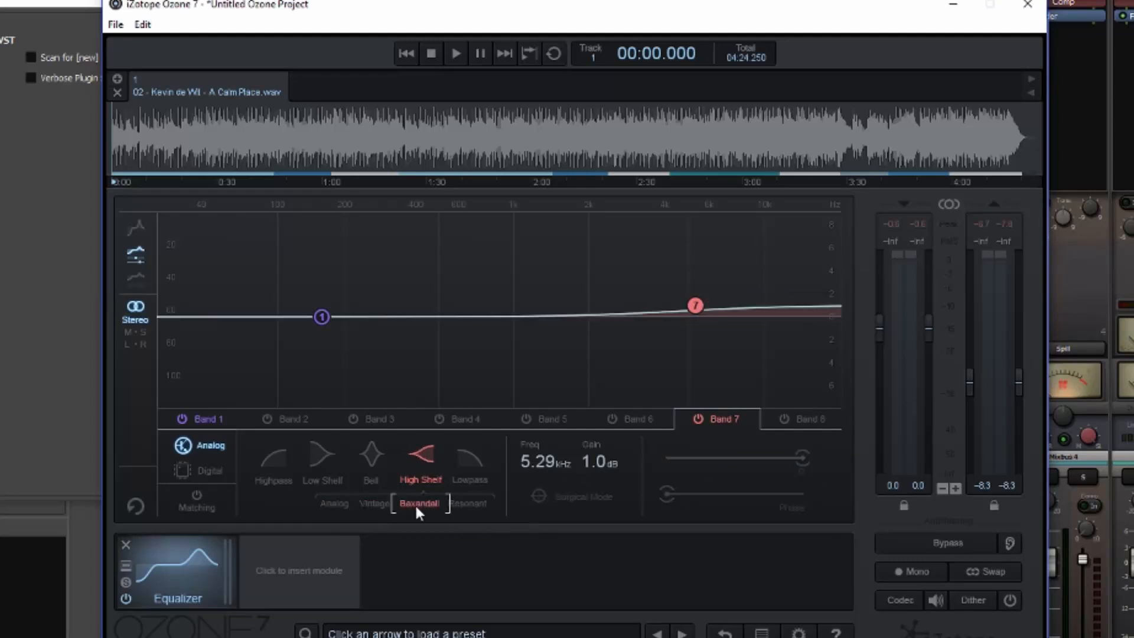
click(467, 505)
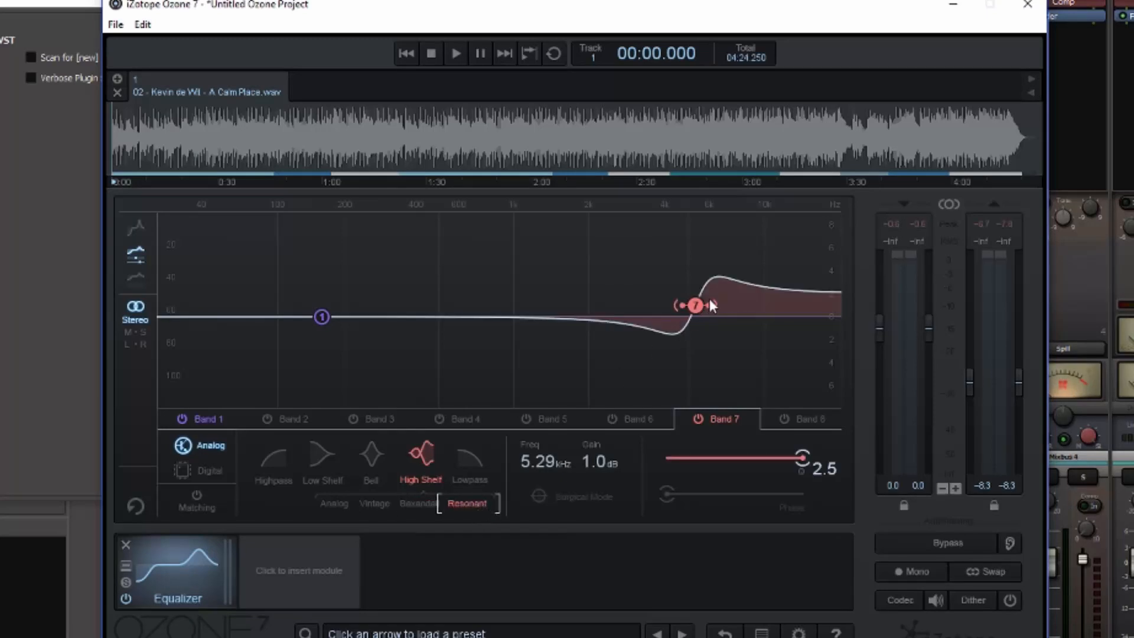
Vary the Q of band 7's Resonant high shelf between 1.8, 2.5 and 0.7, ending at 0.8.
mouse_move(707, 300)
mouse_down()
mouse_move(726, 306)
mouse_move(714, 305)
mouse_up()
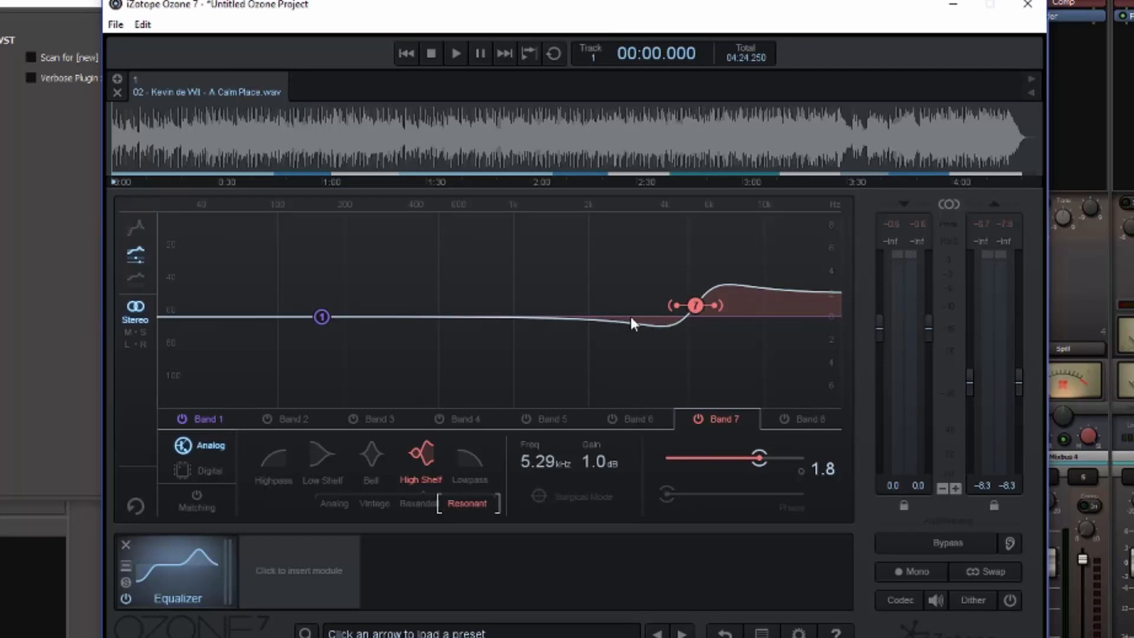
drag(714, 303, 708, 305)
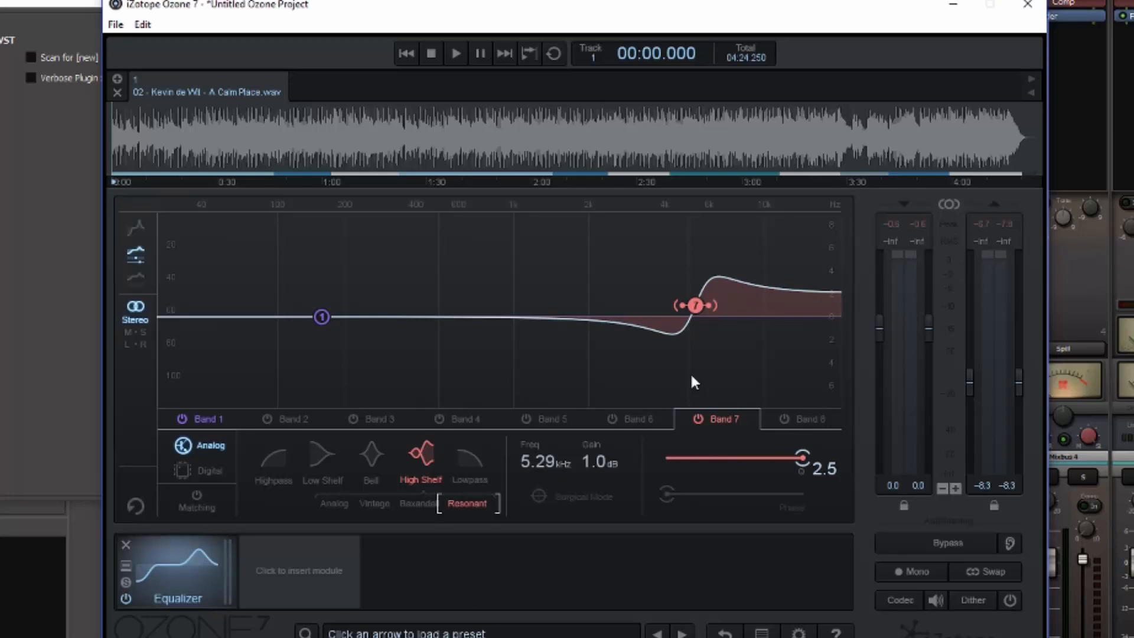
drag(711, 306, 727, 305)
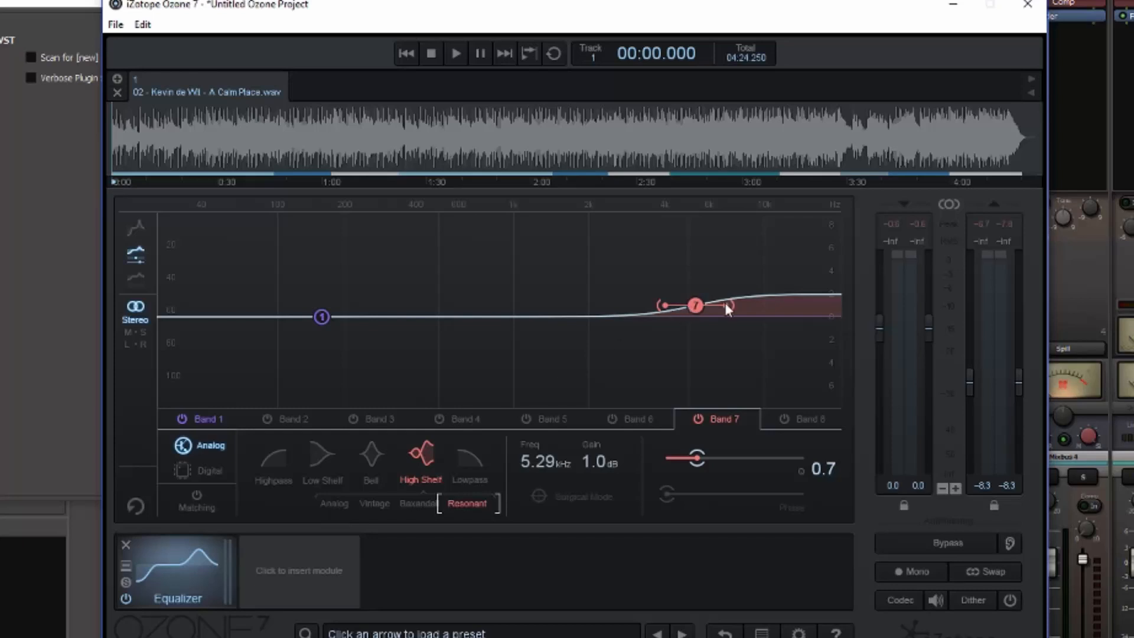
mouse_move(725, 303)
mouse_down()
mouse_move(708, 303)
mouse_move(724, 302)
mouse_up()
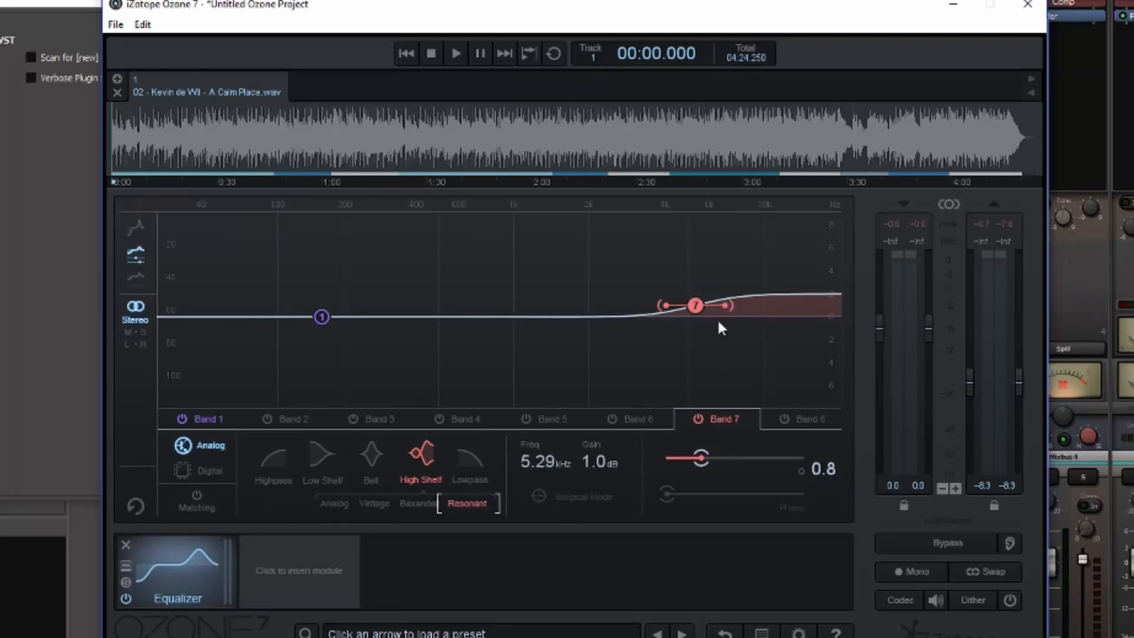
Flatten band 7's gain and boost band 1's low shelf by 1.4 dB at about 108 Hz, shifting it to about 149 Hz at 1.2 dB.
drag(601, 460, 602, 469)
drag(322, 316, 285, 298)
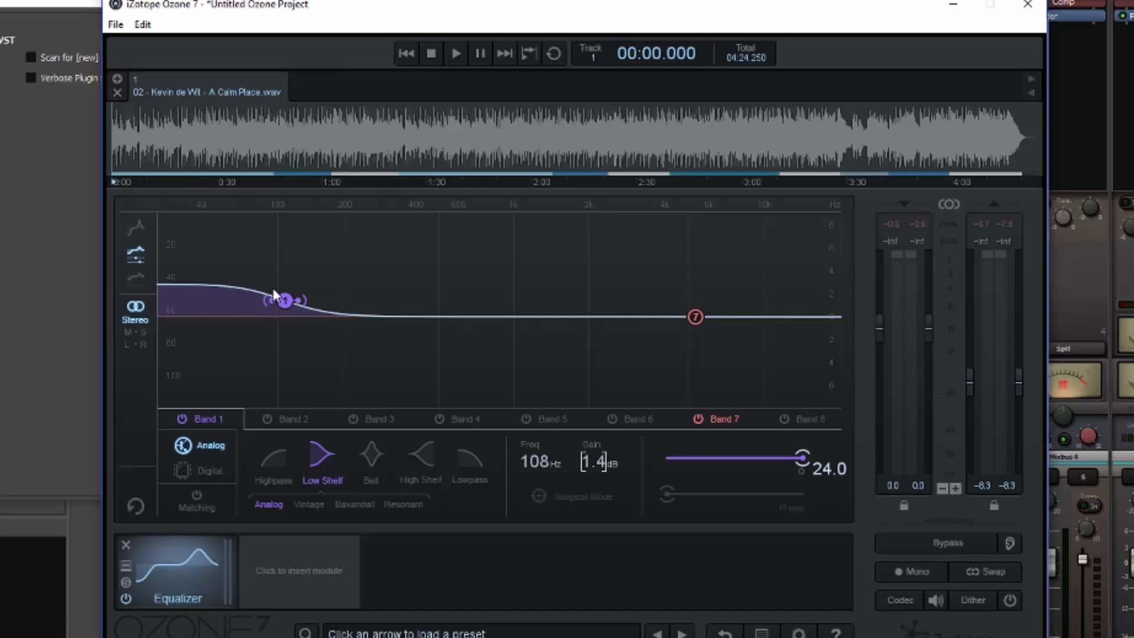
drag(288, 299, 319, 304)
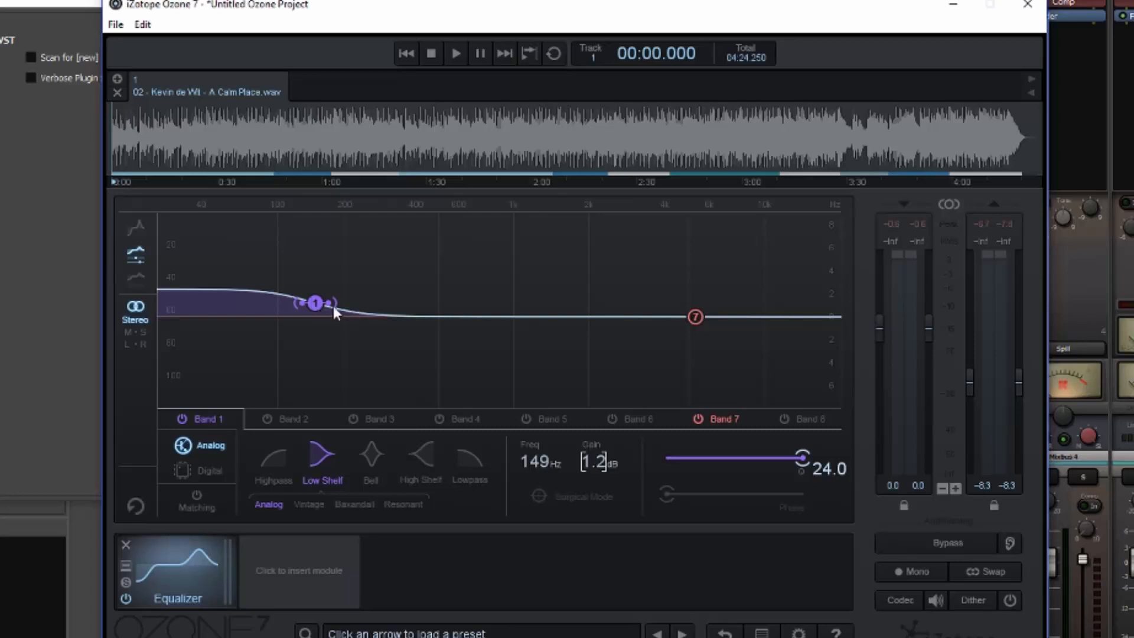
drag(327, 303, 321, 305)
Change band 1 to a Resonant low shelf, try Q 1.8 and 1.9, and settle on Q 0.8 at about 138 Hz with 1.3 dB.
click(397, 503)
mouse_move(305, 300)
mouse_down()
mouse_move(283, 305)
mouse_move(303, 303)
mouse_up()
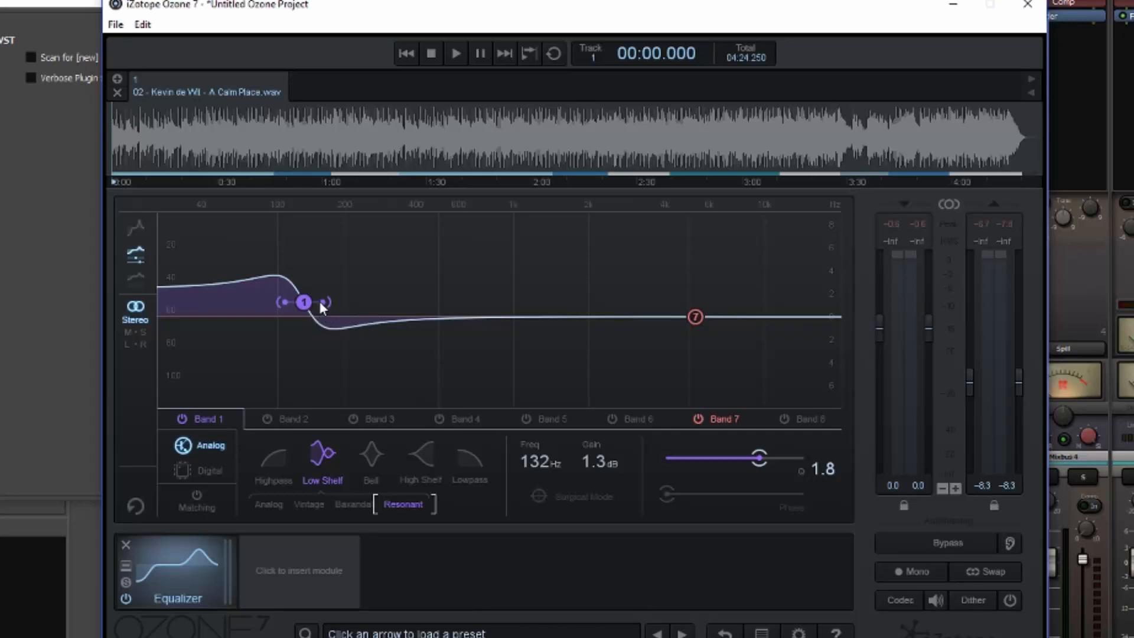
drag(321, 302, 321, 302)
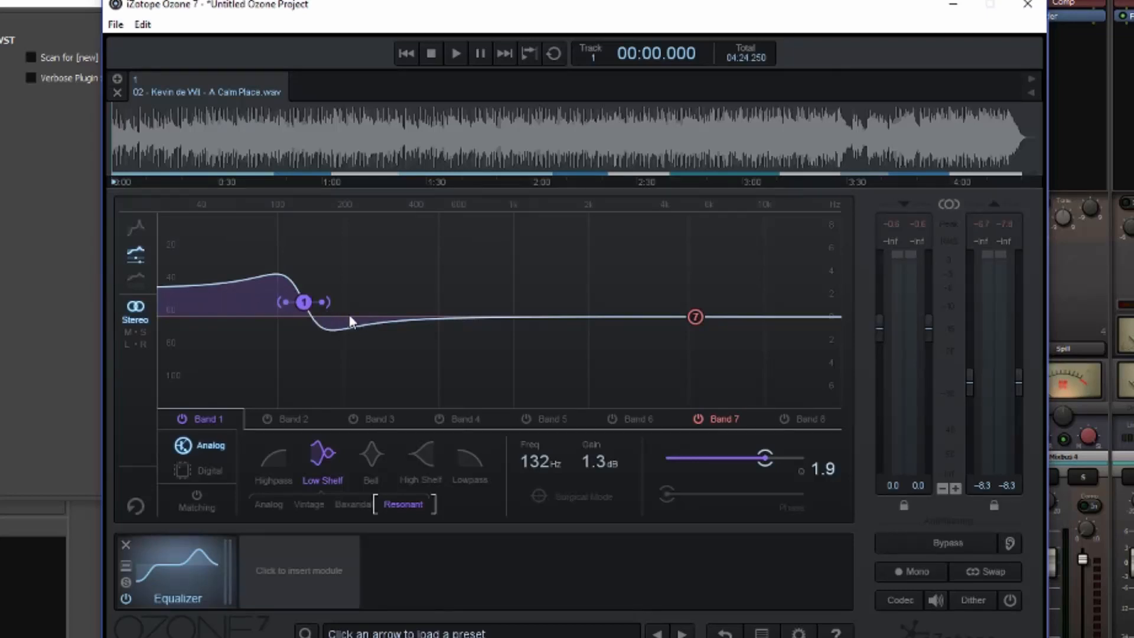
mouse_move(325, 305)
mouse_down()
mouse_move(335, 303)
mouse_move(305, 303)
mouse_up()
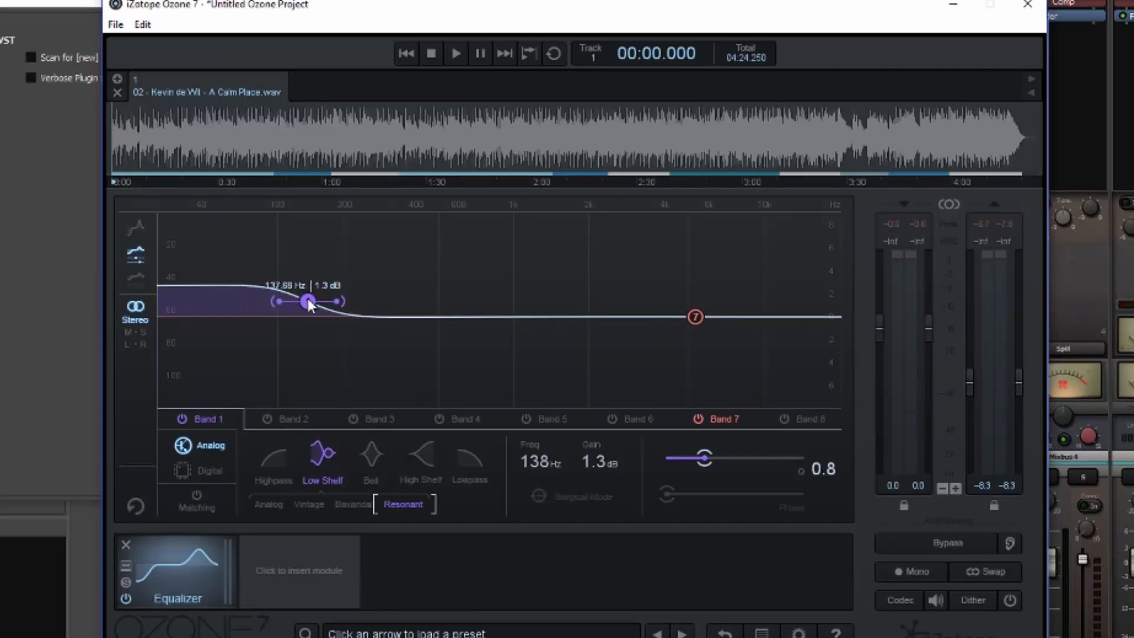
Play the track and switch band 1 off and back on to compare the sound with and without the low shelf.
key(space)
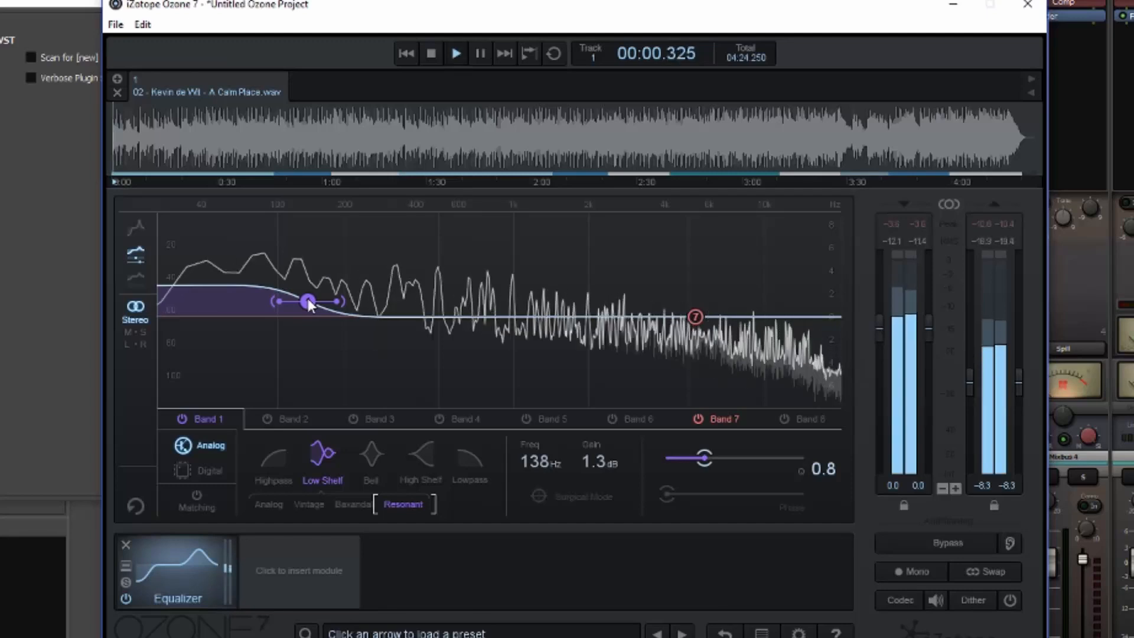
click(182, 418)
click(182, 418)
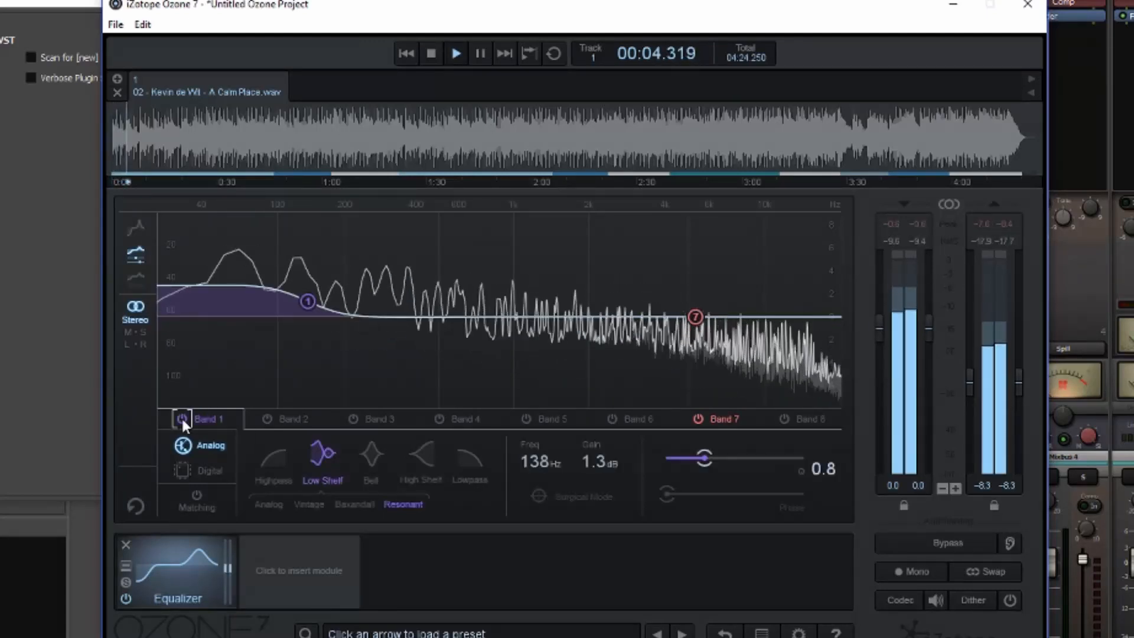
Boost band 1 by 3.0 dB, comparing Q 1.9 at 138 Hz with Q 0.7 at 228 Hz, and finally disable the band and stop playback.
drag(307, 304, 320, 284)
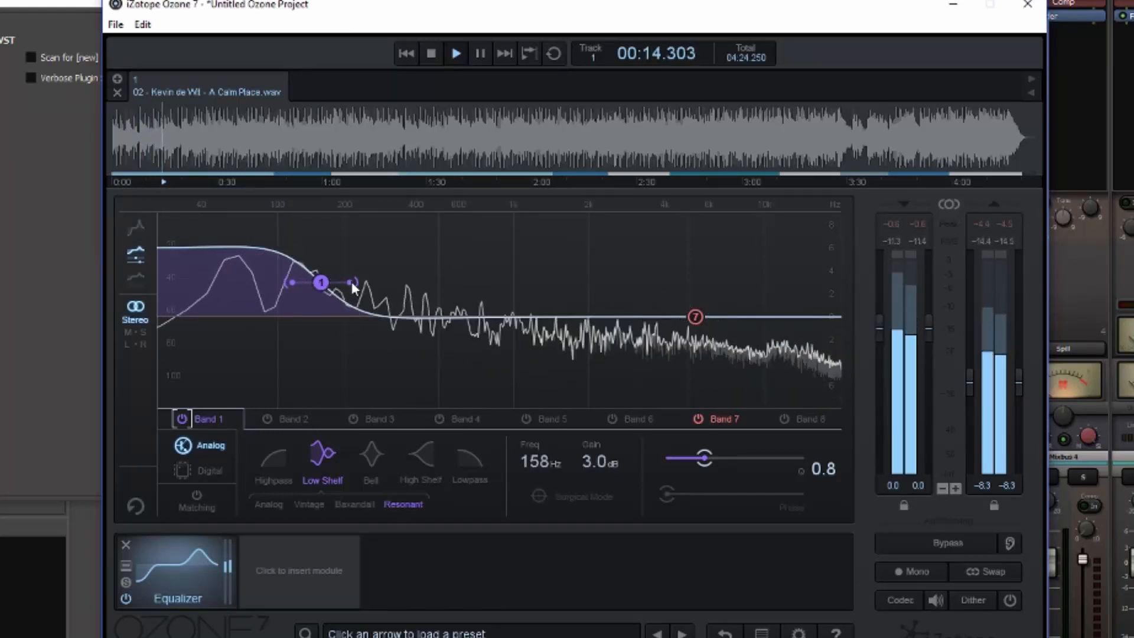
drag(352, 281, 308, 281)
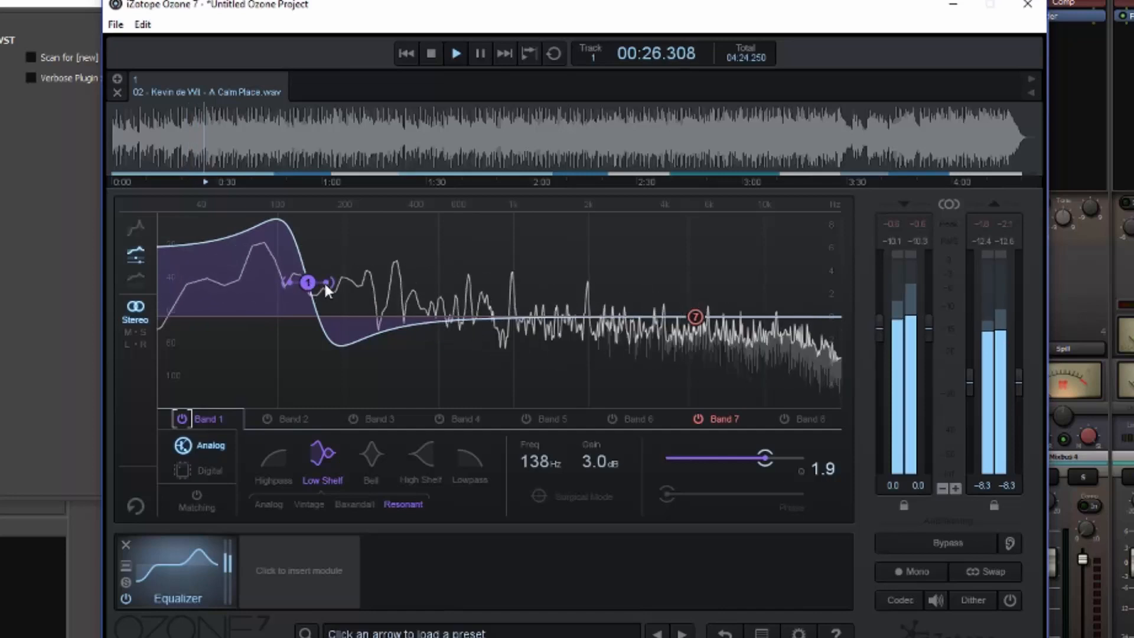
drag(323, 284, 339, 285)
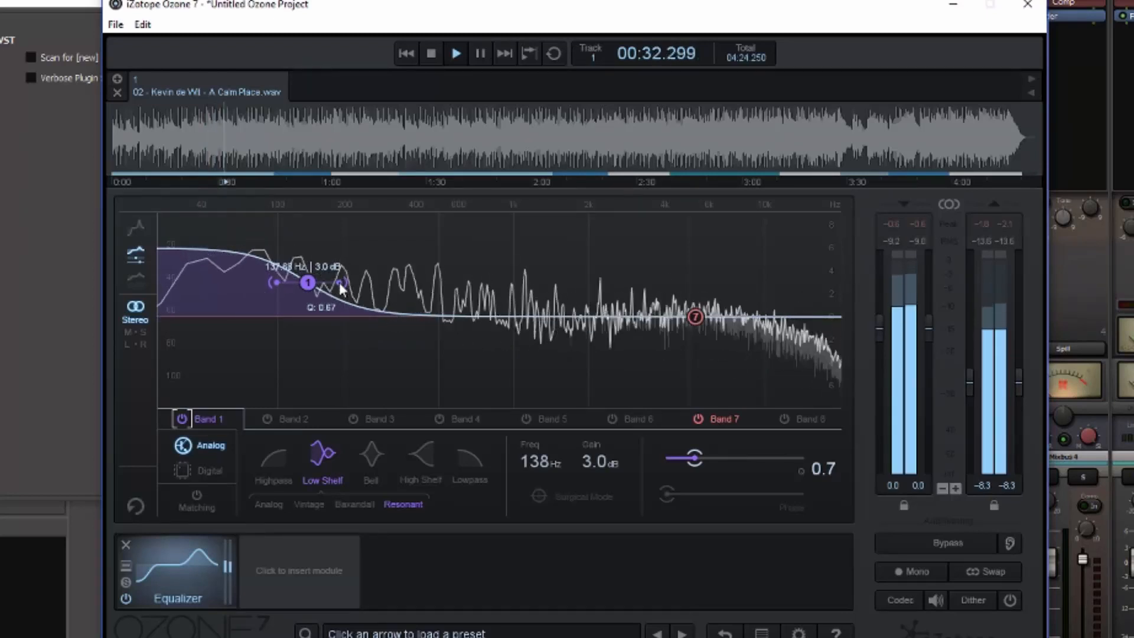
drag(311, 282, 363, 286)
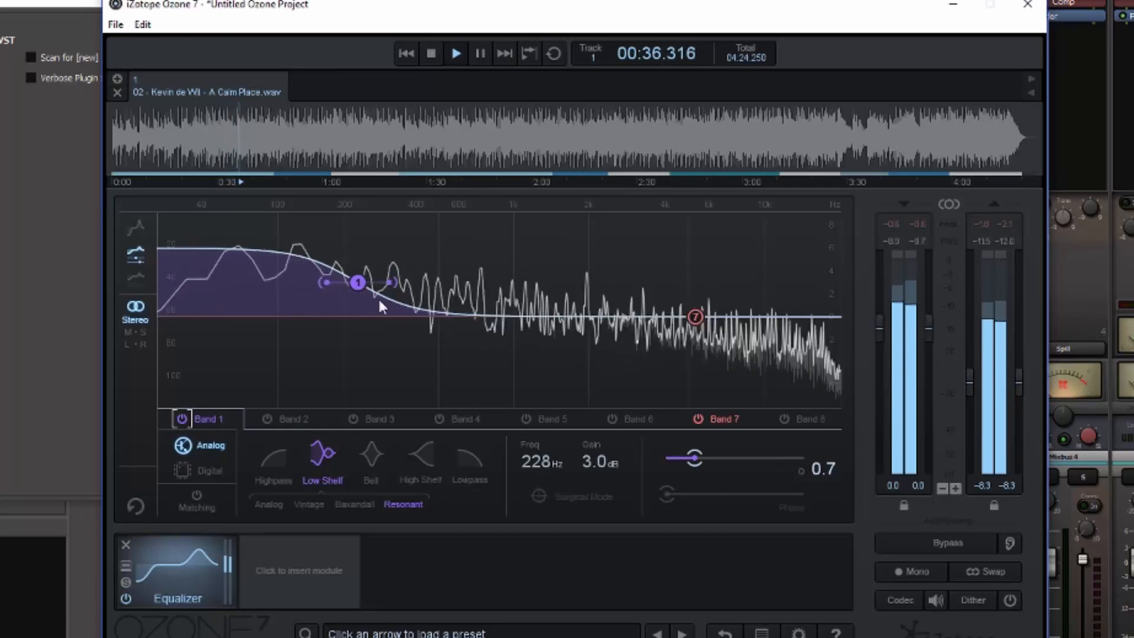
mouse_move(390, 281)
mouse_down()
mouse_move(373, 288)
mouse_move(385, 285)
mouse_up()
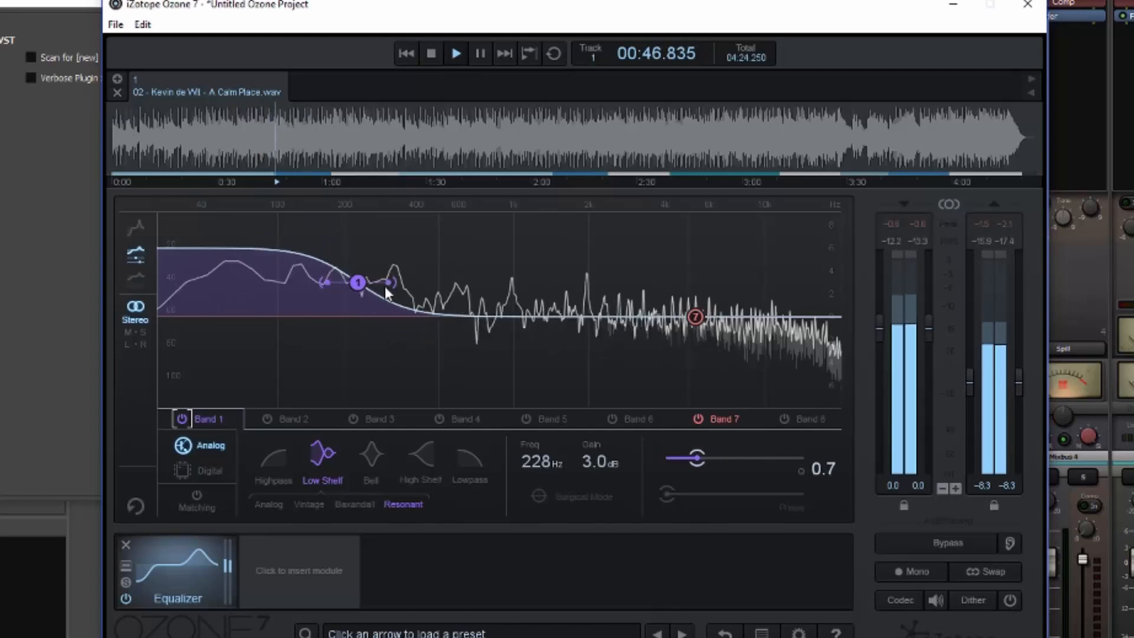
click(187, 421)
key(space)
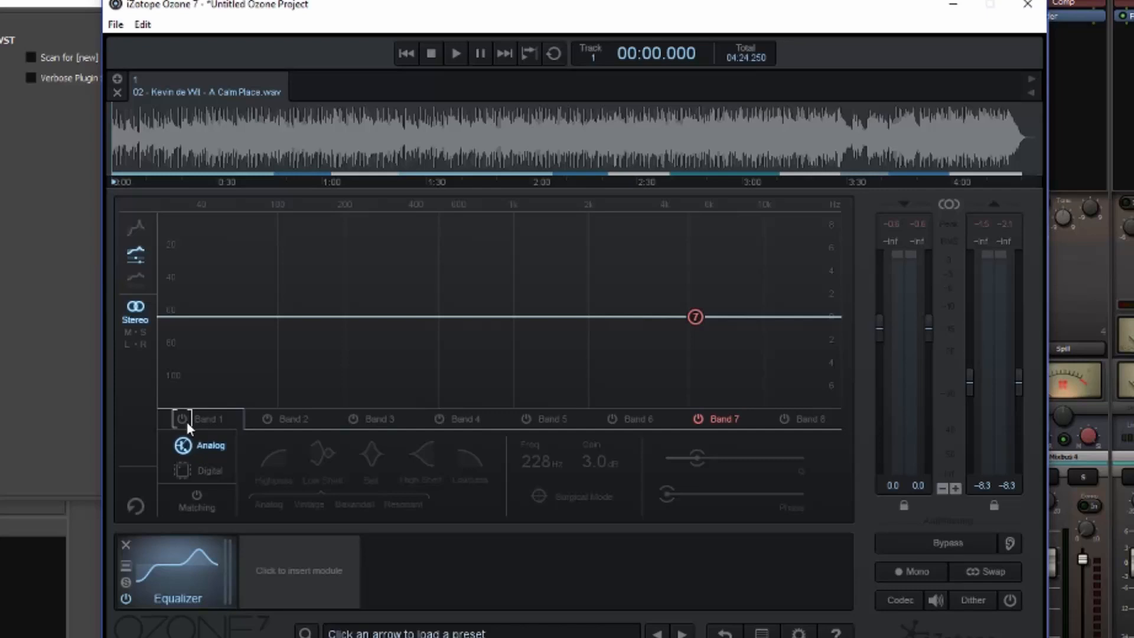
During playback, boost band 7's Resonant high shelf by 1.8 dB at 4.91 kHz, comparing Q 1.7 with Q 0.8; stop playback at Q 0.8.
key(space)
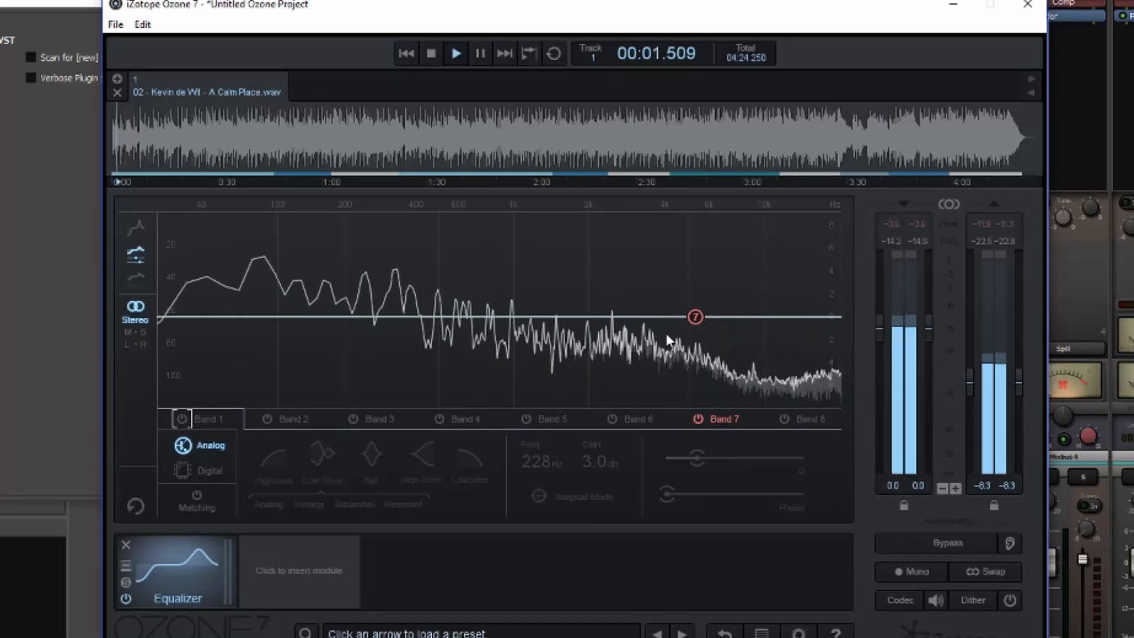
mouse_move(695, 317)
mouse_down()
mouse_move(660, 278)
mouse_move(711, 276)
mouse_move(688, 296)
mouse_up()
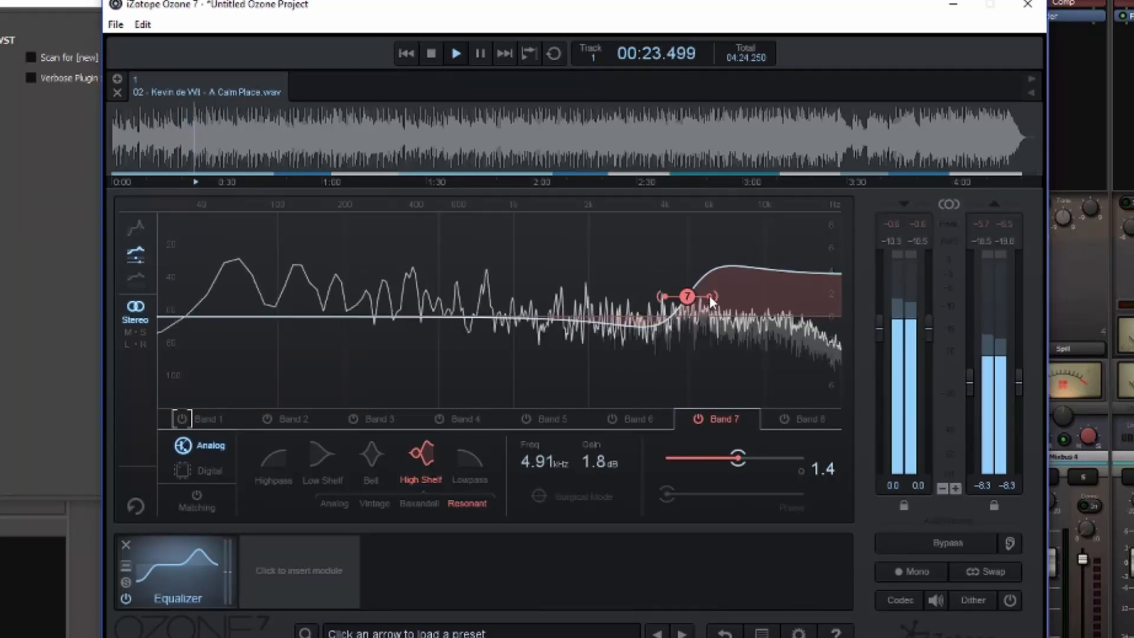
drag(710, 295, 717, 296)
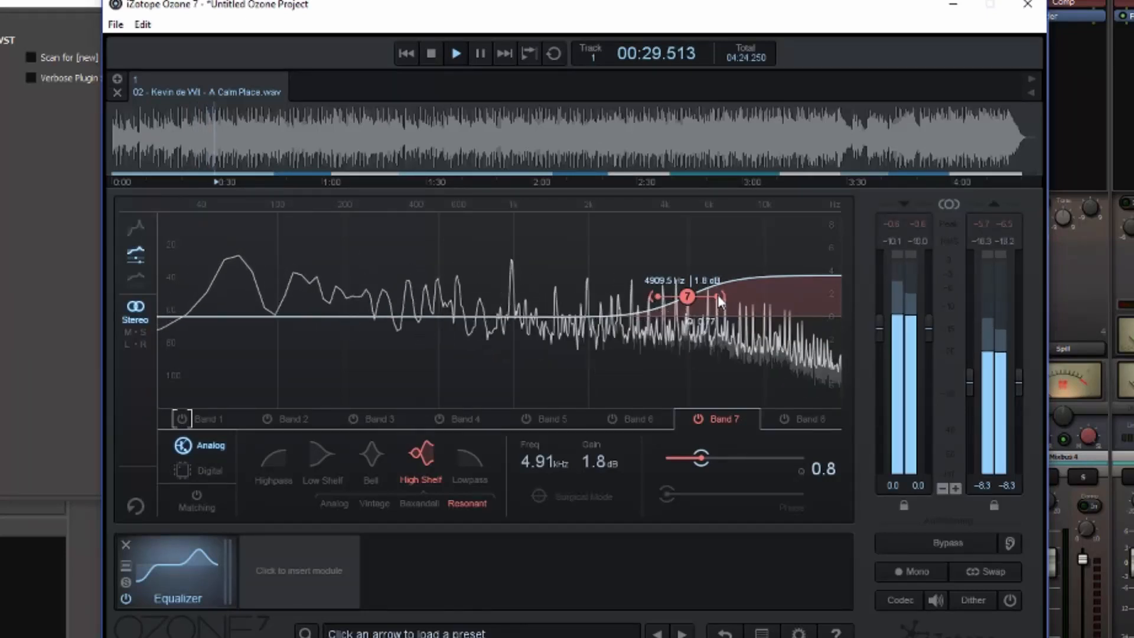
drag(717, 295, 708, 295)
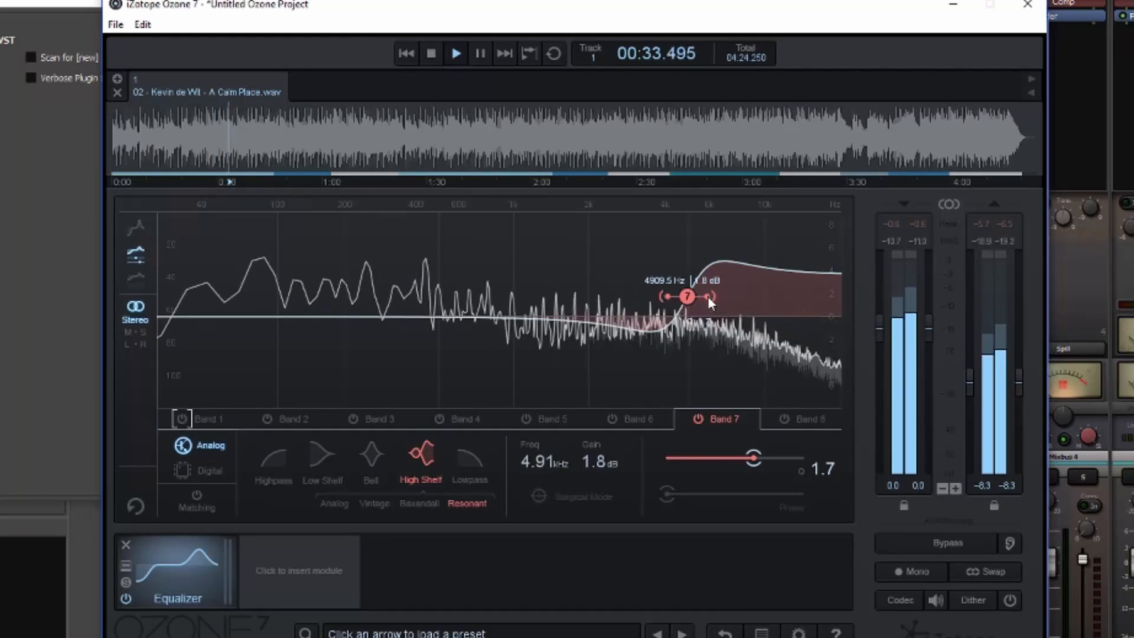
drag(707, 296, 717, 296)
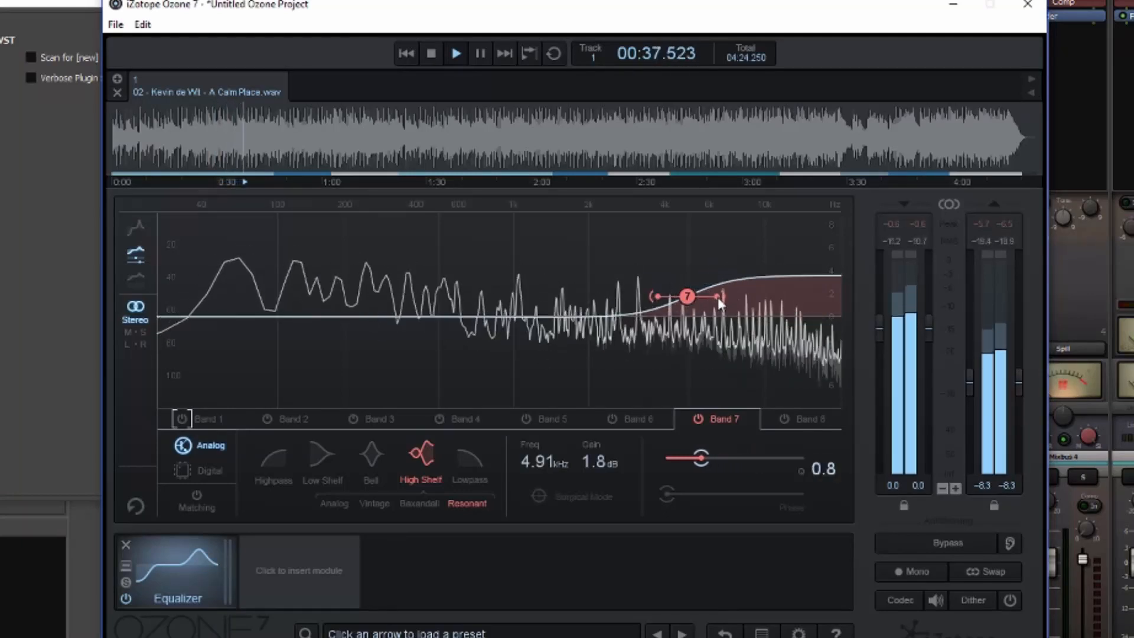
key(space)
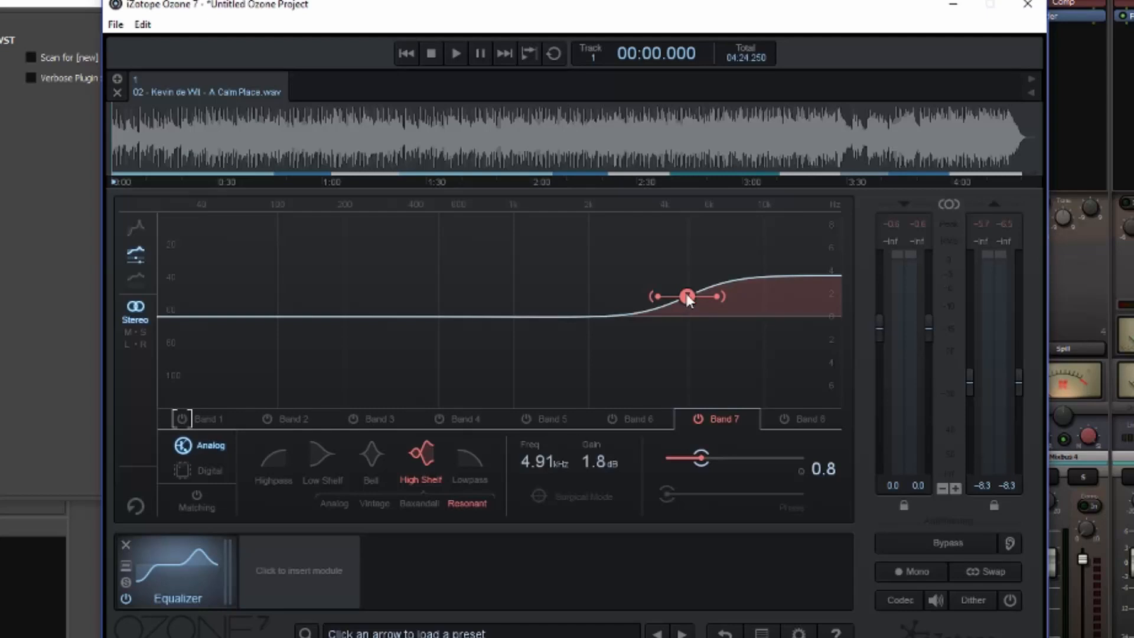
Move band 7's high shelf down to about 3.48 kHz at 1.4 dB and shift it slightly back up in frequency.
drag(687, 299, 650, 303)
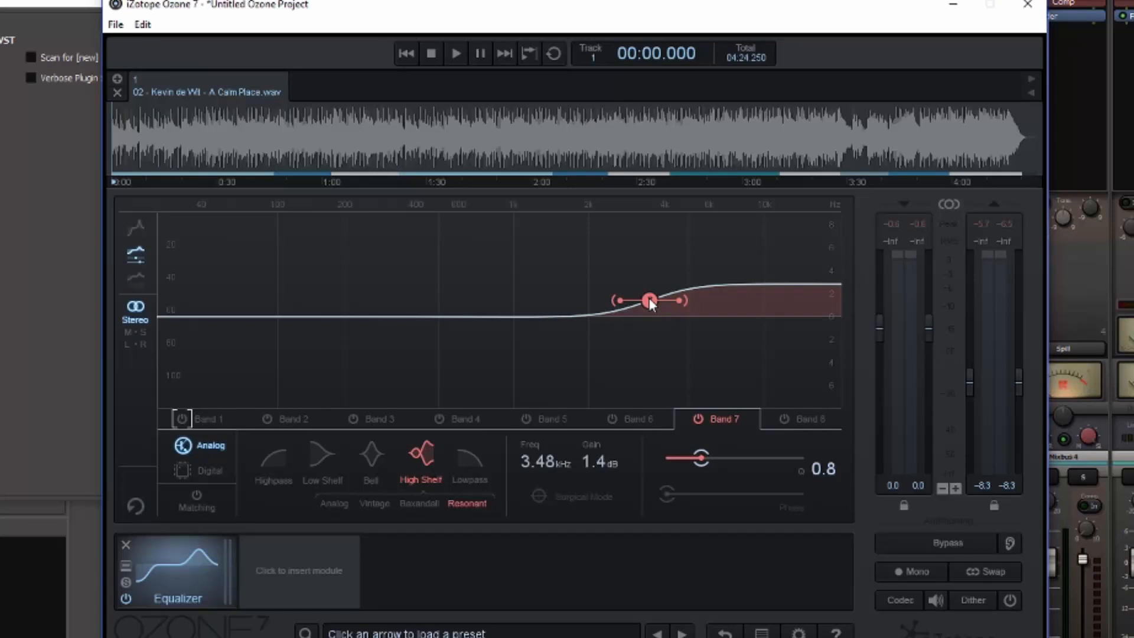
mouse_move(650, 303)
mouse_down()
mouse_move(666, 323)
mouse_move(667, 302)
mouse_up()
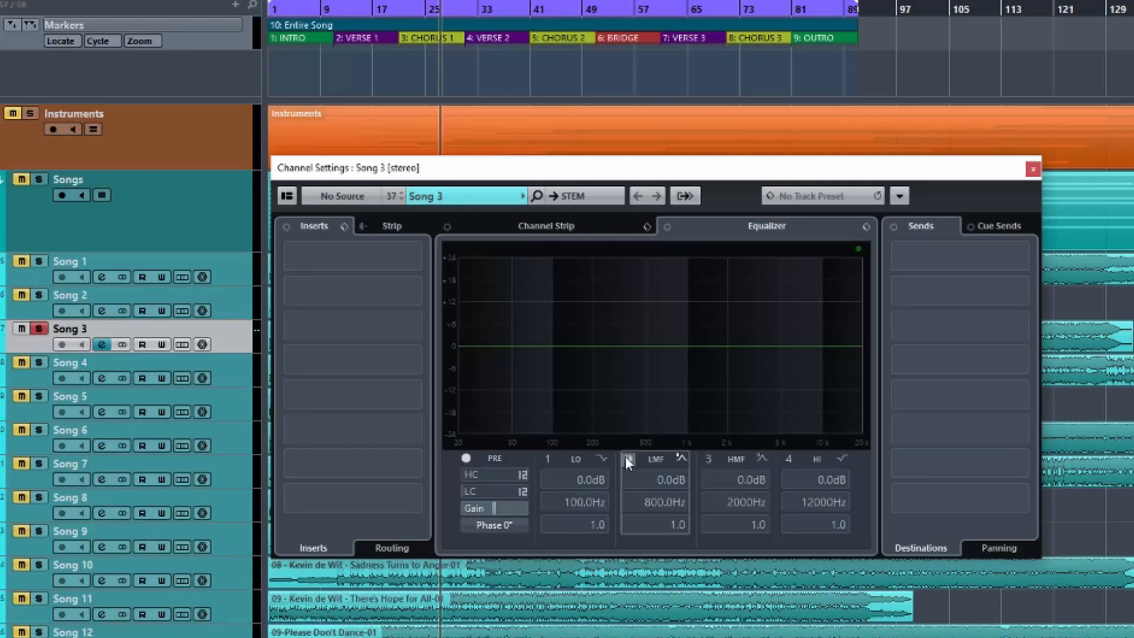
Switch to Cubase, enable band 2 (LMF) in Song 3's channel equalizer, and view its filter types, keeping Parametric II.
click(626, 459)
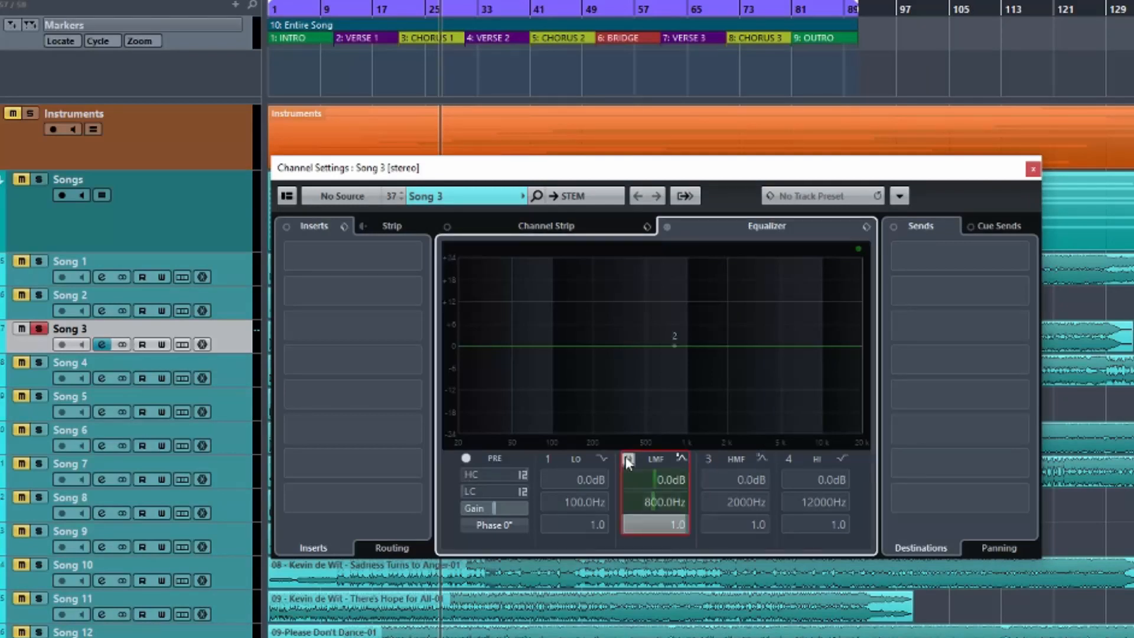
click(682, 458)
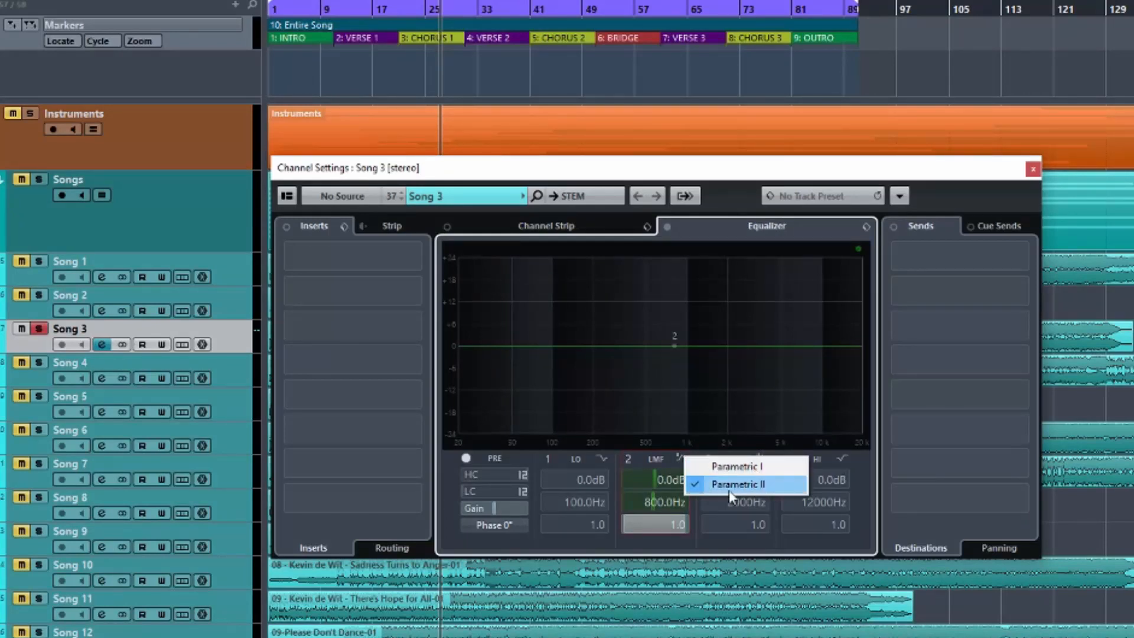
click(679, 466)
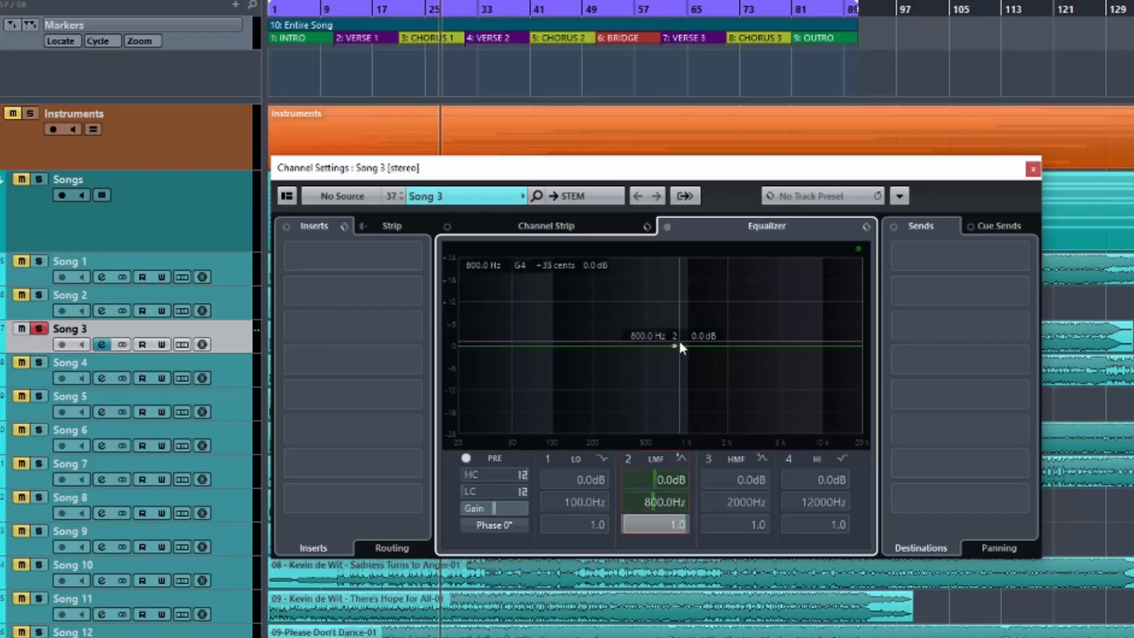
Boost band 2 to 11.3 dB at 483.9 Hz and compare its Parametric I and Parametric II filter types, ending on Parametric II.
drag(664, 337, 644, 303)
click(684, 459)
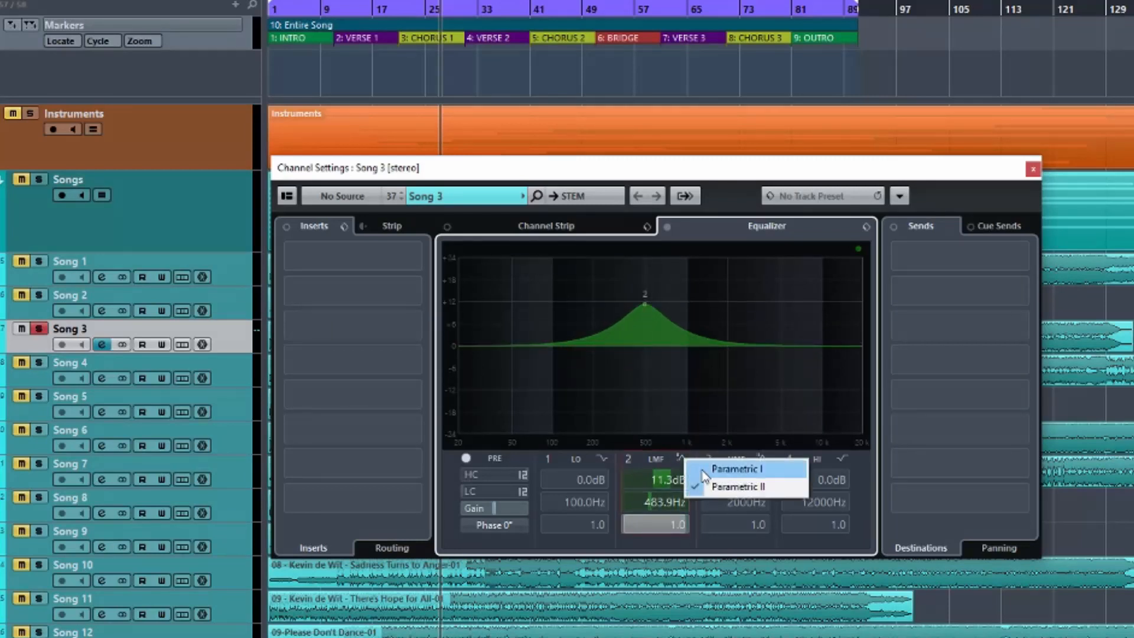
click(714, 467)
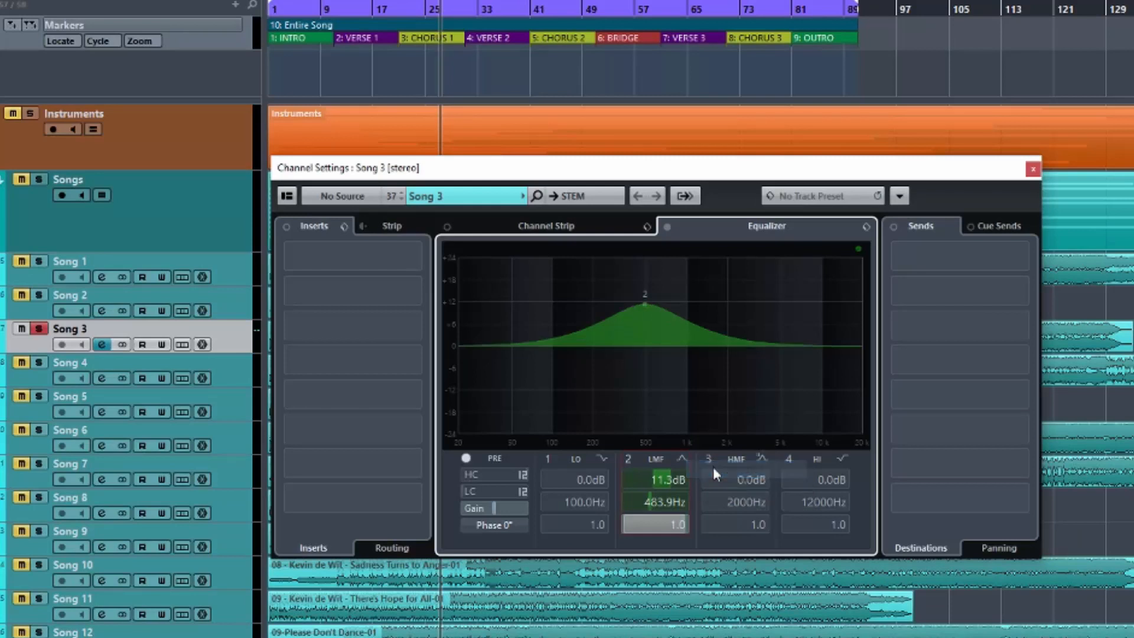
click(681, 461)
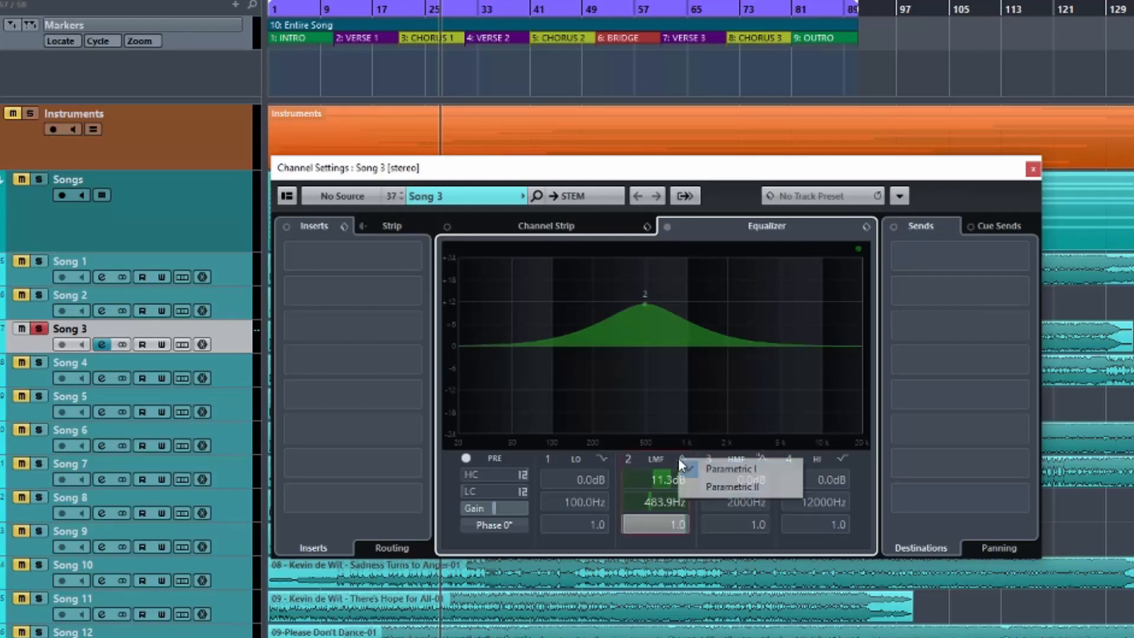
click(700, 475)
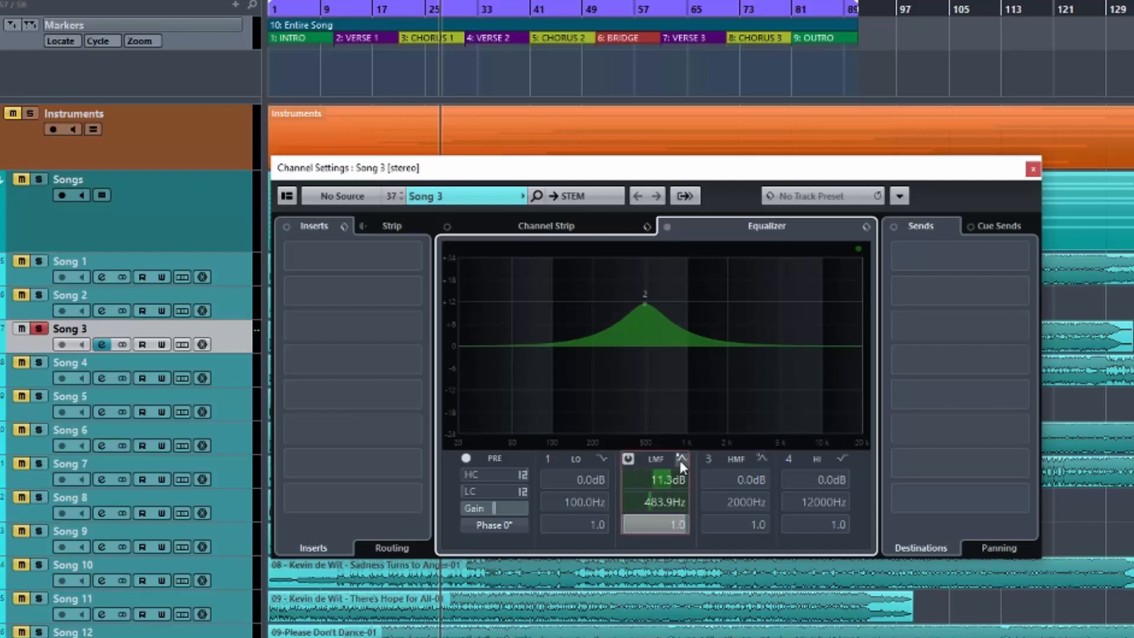
click(681, 461)
click(703, 486)
click(682, 458)
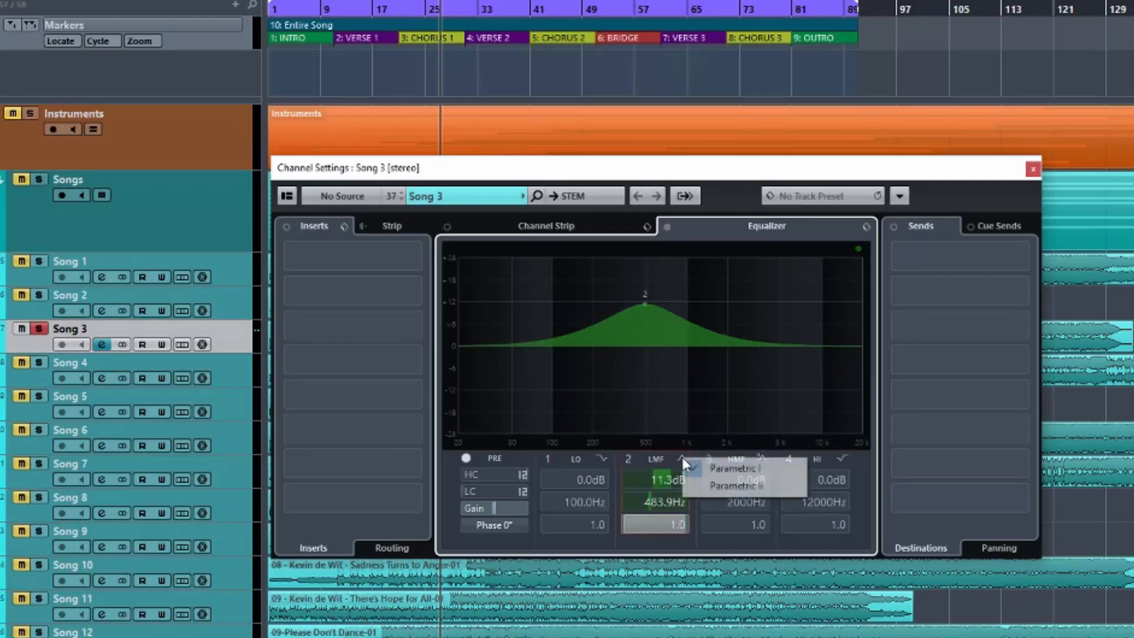
click(702, 484)
Fine-tune band 2's gain to 12.0 dB and finally 11.8 dB, keeping its frequency at 483.9 Hz.
mouse_move(646, 303)
mouse_move(643, 302)
mouse_down()
mouse_move(646, 345)
mouse_move(644, 301)
mouse_up()
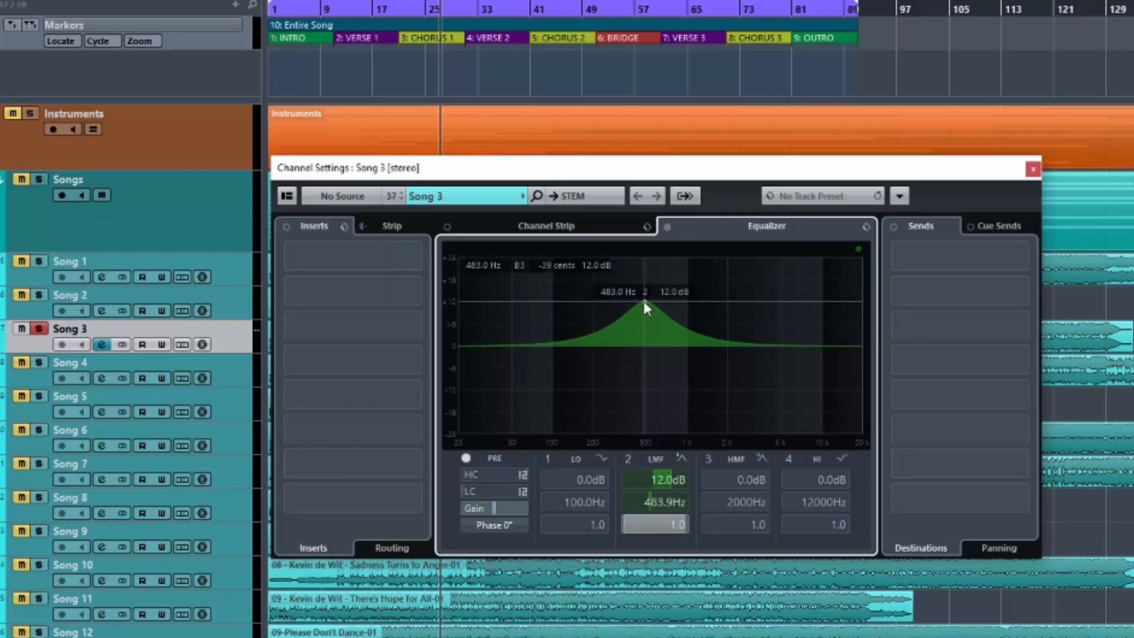
drag(643, 301, 643, 302)
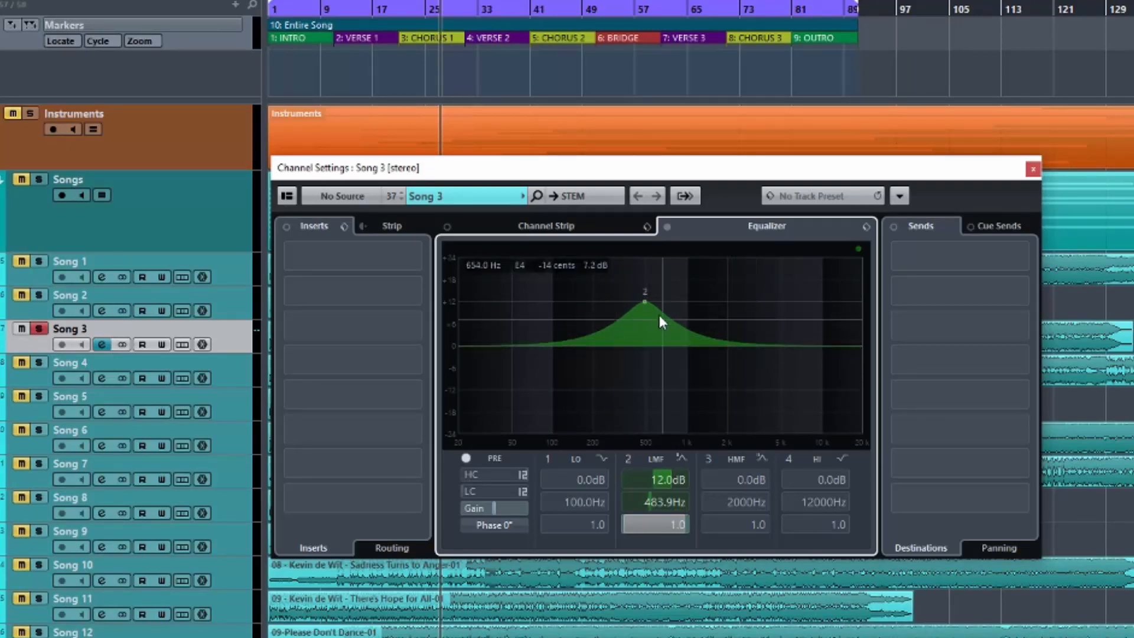
drag(645, 303, 642, 302)
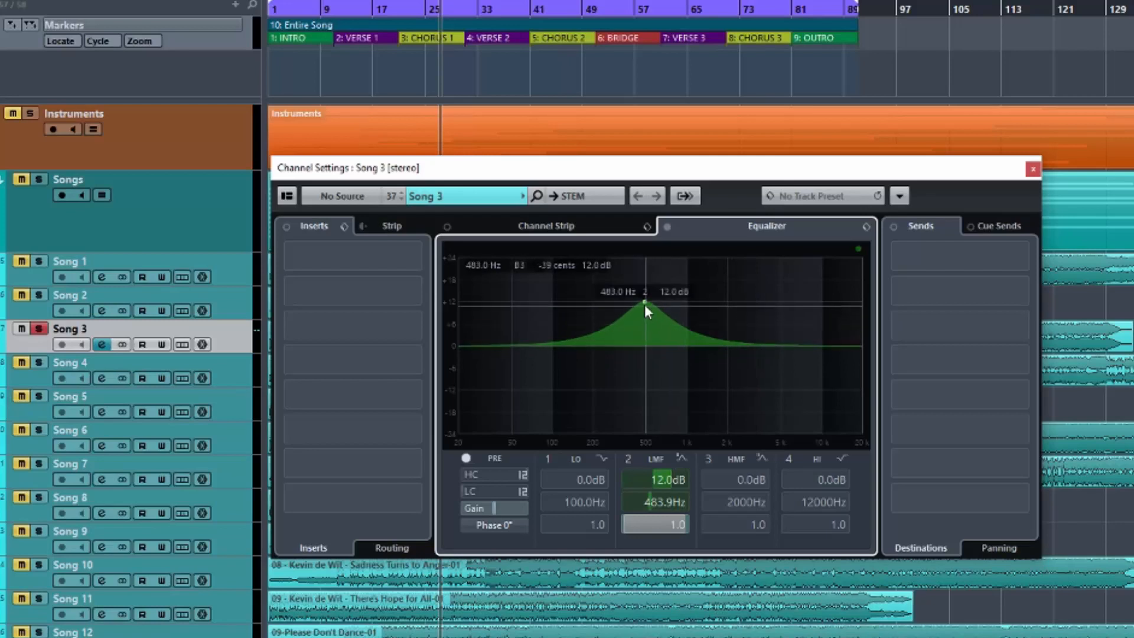
drag(643, 301, 643, 303)
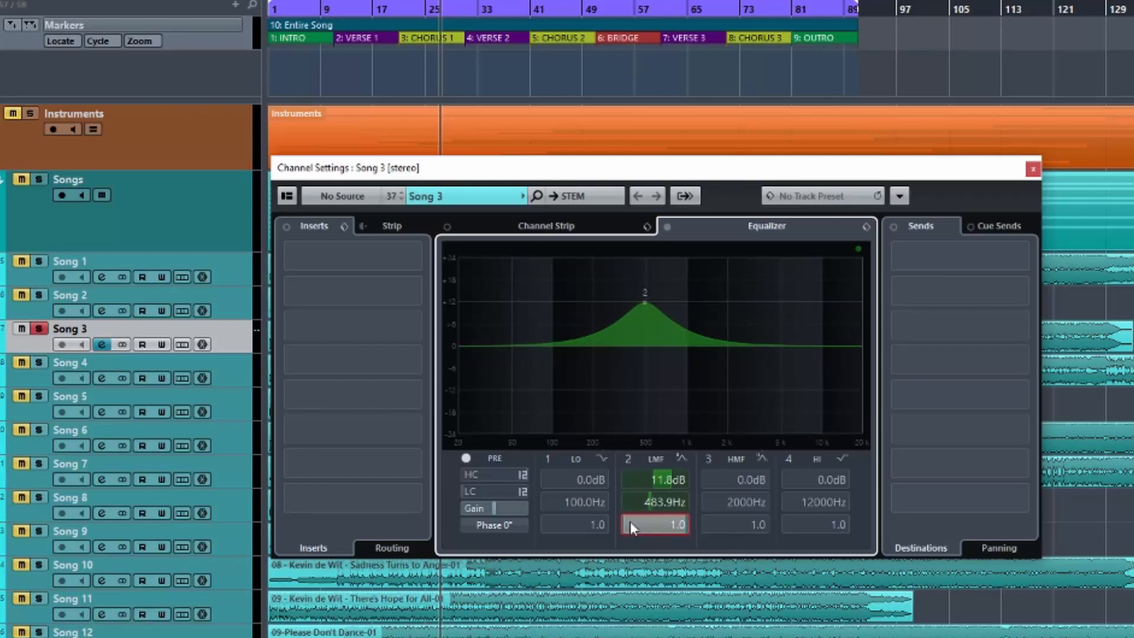
Narrow band 2's bell curve by raising its Q to 2.0 and finally to 12.0.
scroll(629, 521, up, 7)
scroll(632, 521, up, 10)
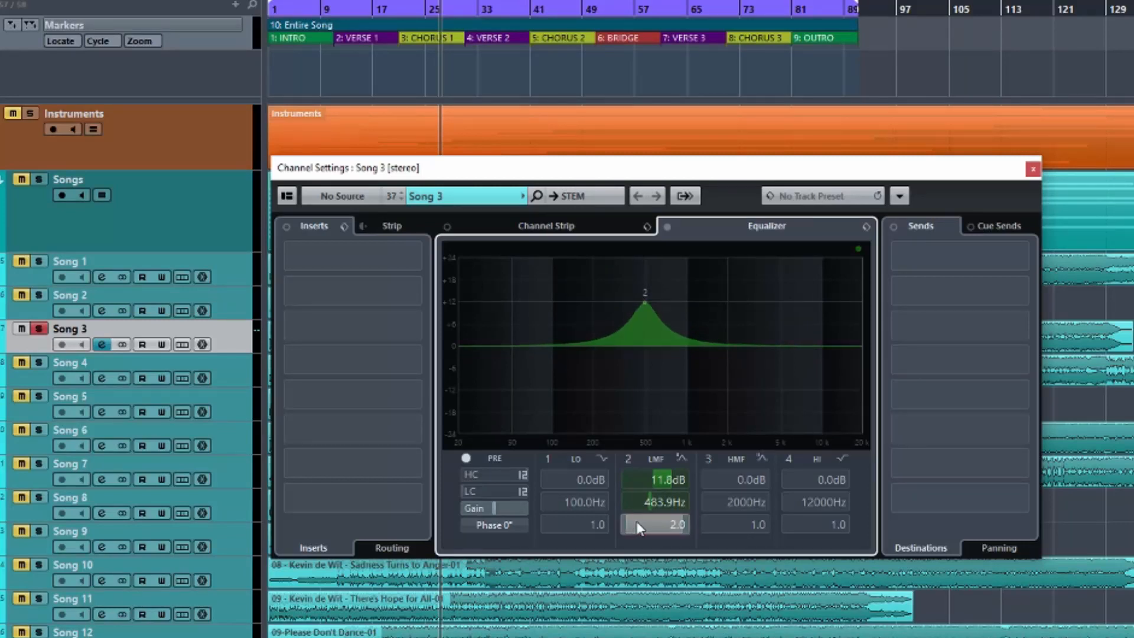
drag(647, 522, 703, 532)
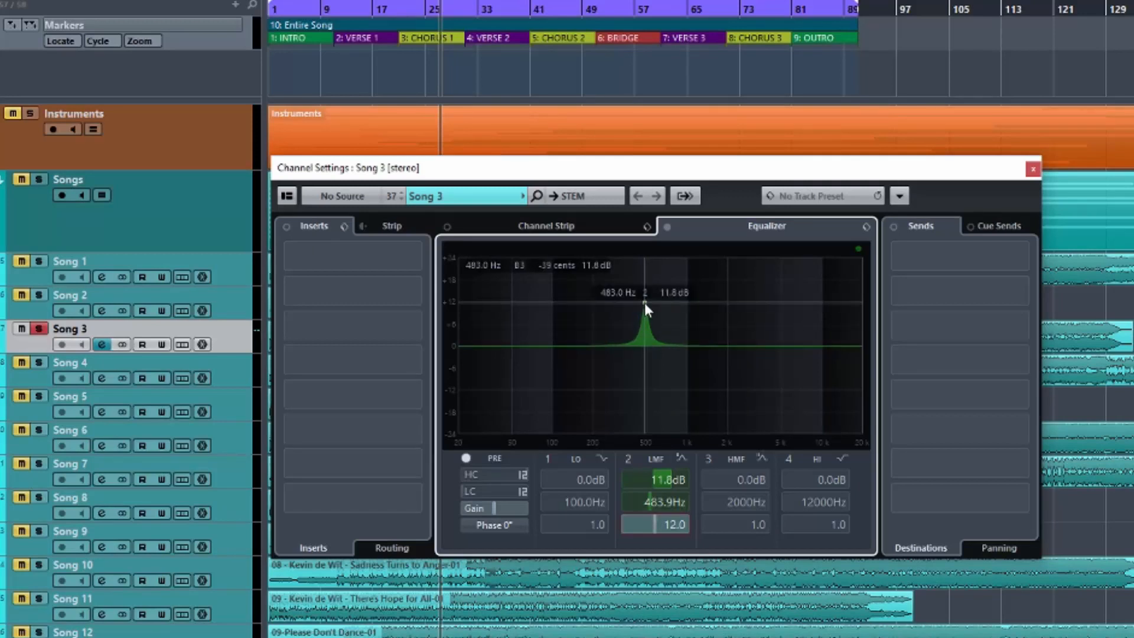
Shift band 2 to 490.6 Hz and compare a cut of about 9.2 dB with a boost of about 6.3 dB.
drag(644, 303, 646, 302)
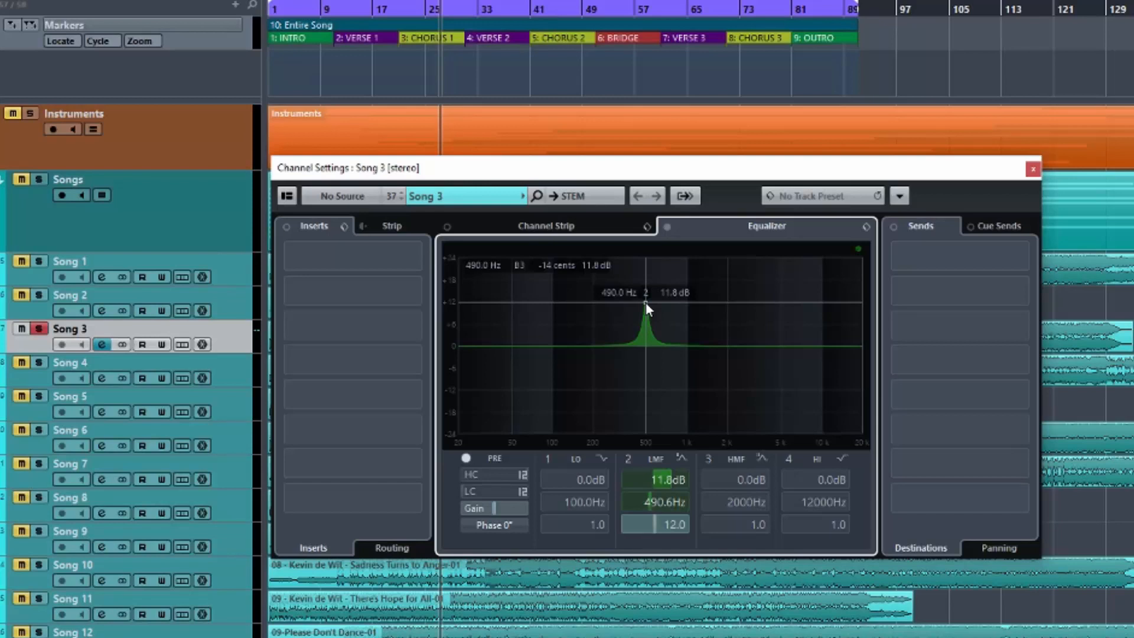
drag(645, 302, 645, 380)
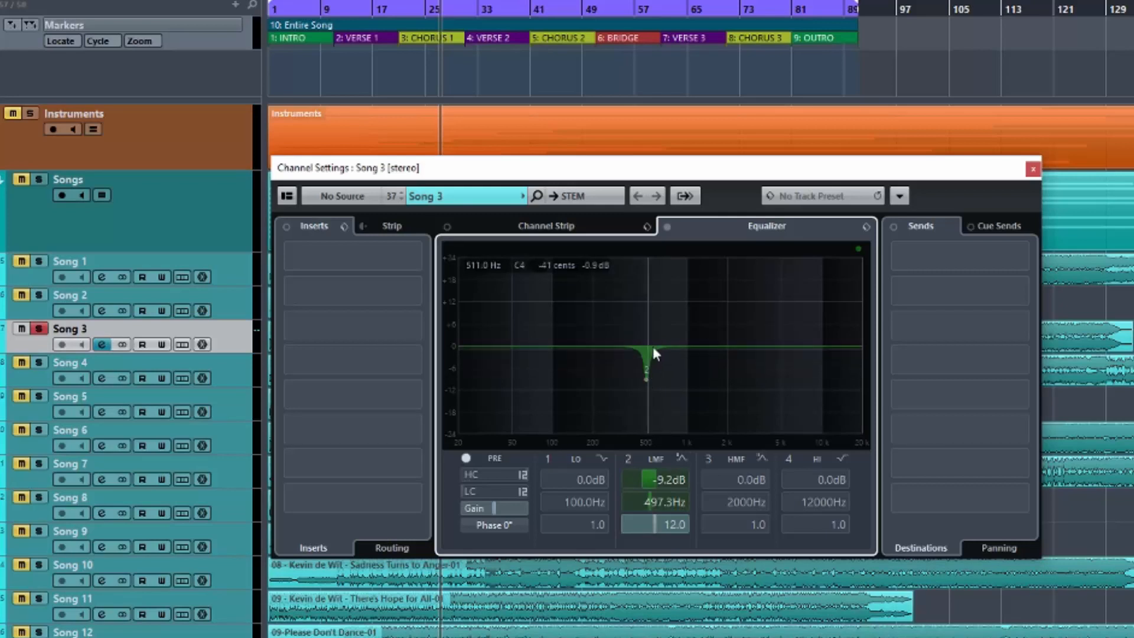
drag(646, 380, 645, 323)
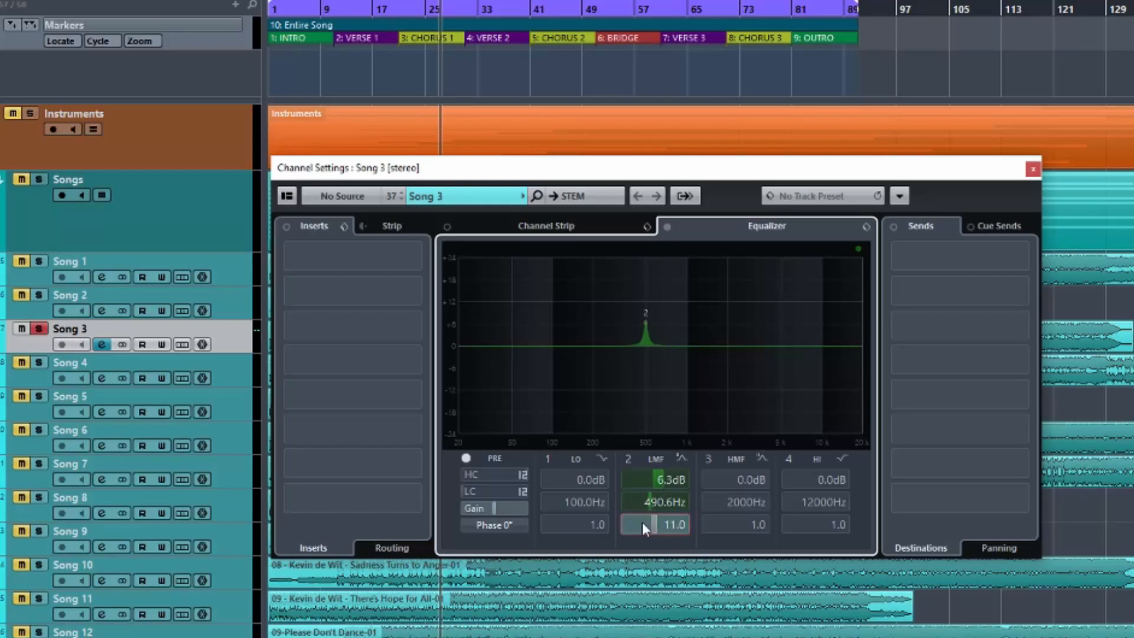
Lower band 2's Q to 5.9, move the bell to about 3448 Hz at 8.1 dB, and widen it to Q 1.6.
drag(621, 520, 615, 521)
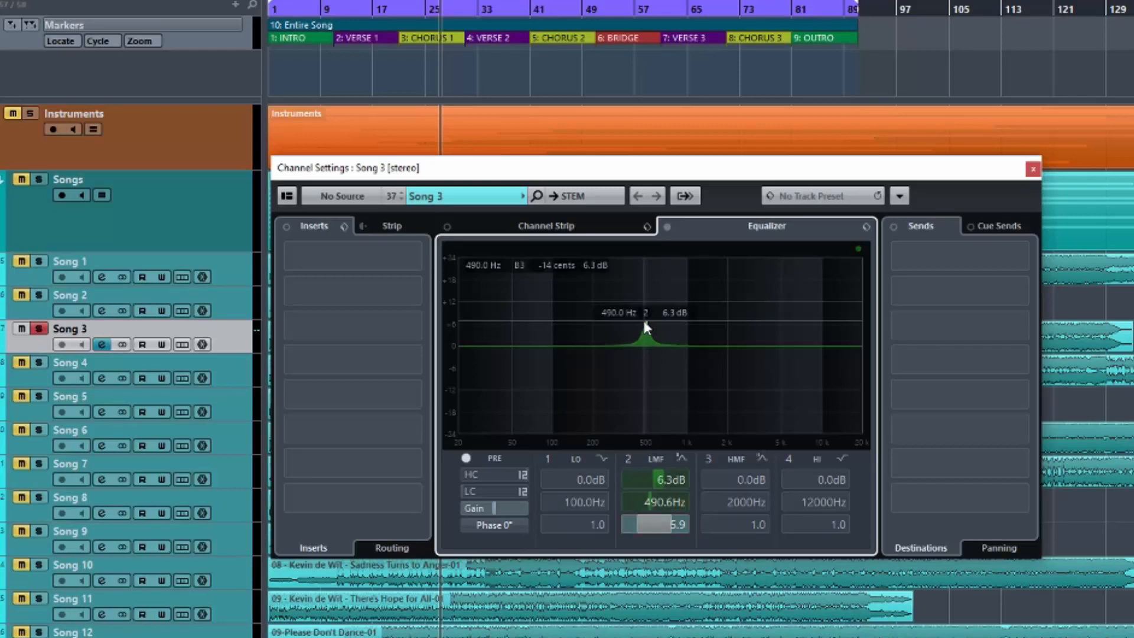
drag(650, 325, 759, 318)
scroll(628, 527, down, 1)
drag(628, 527, 608, 524)
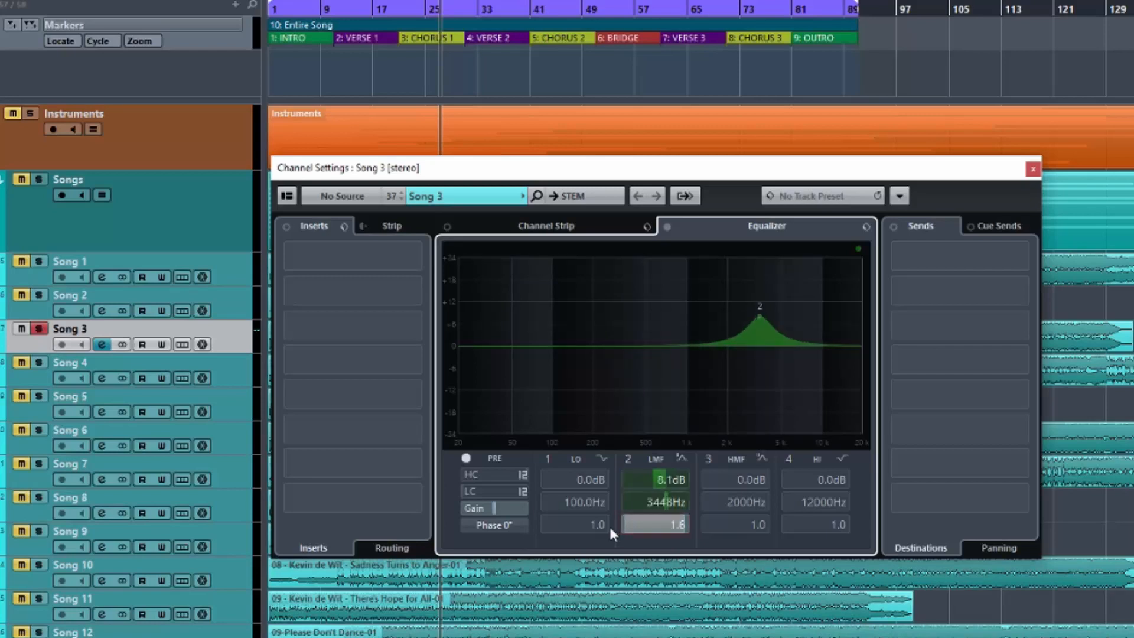
Move band 2 to 6310 Hz at 3.3 dB with Q 3.5, cut it 3.1 dB at 6139 Hz, and boost it 3.9 dB at 672.8 Hz.
drag(758, 314, 794, 333)
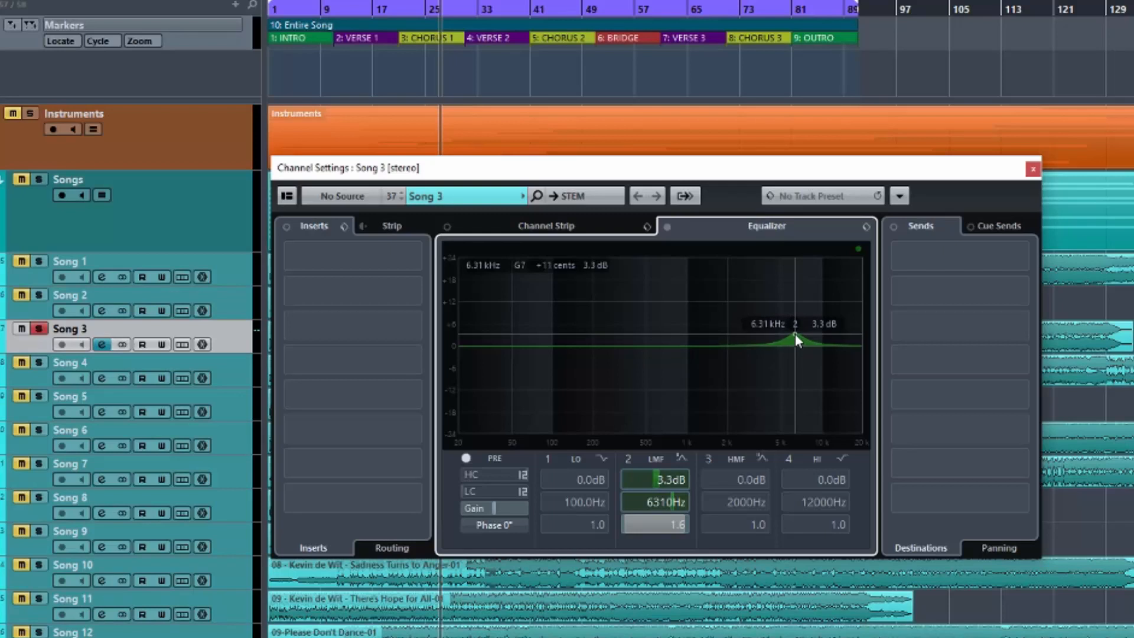
ctrl+click(651, 519)
drag(631, 527, 651, 524)
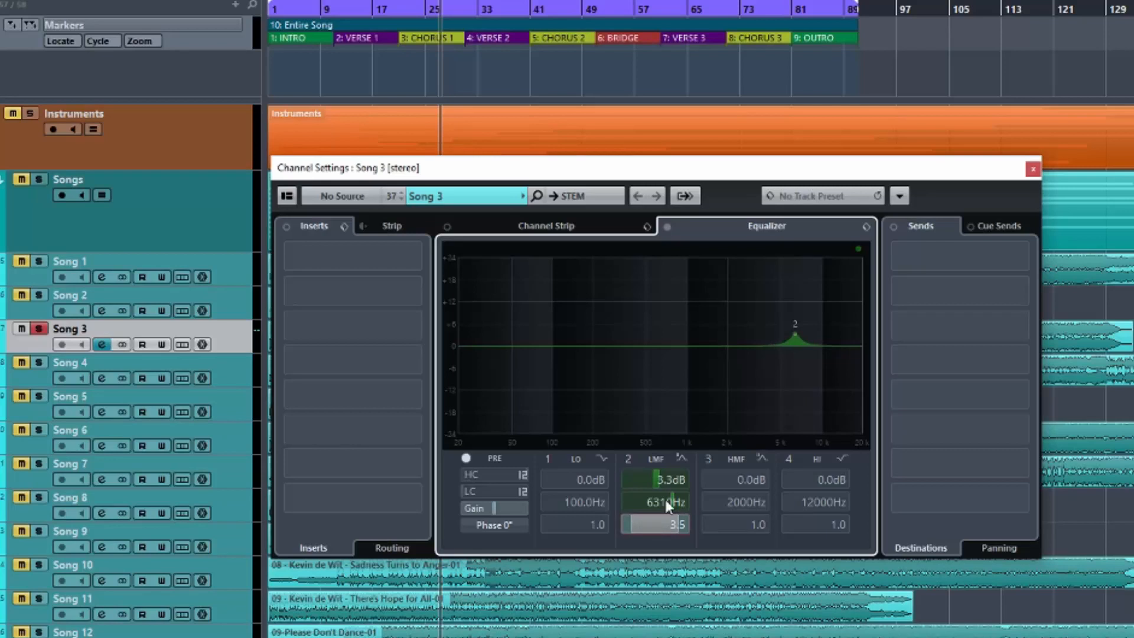
drag(795, 336, 792, 356)
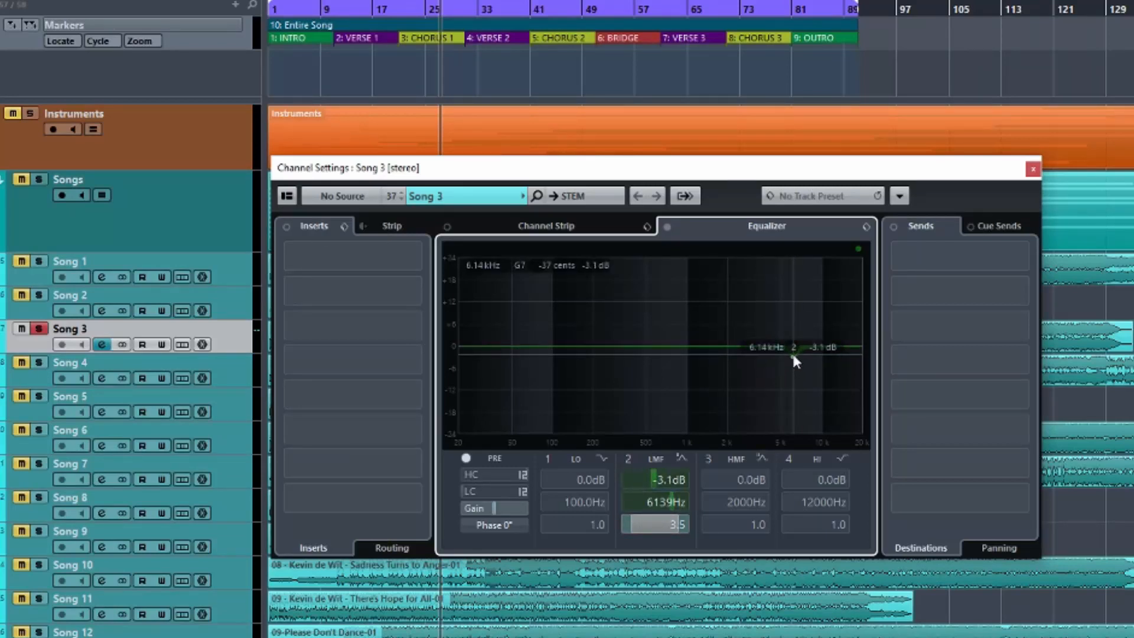
drag(792, 354, 663, 330)
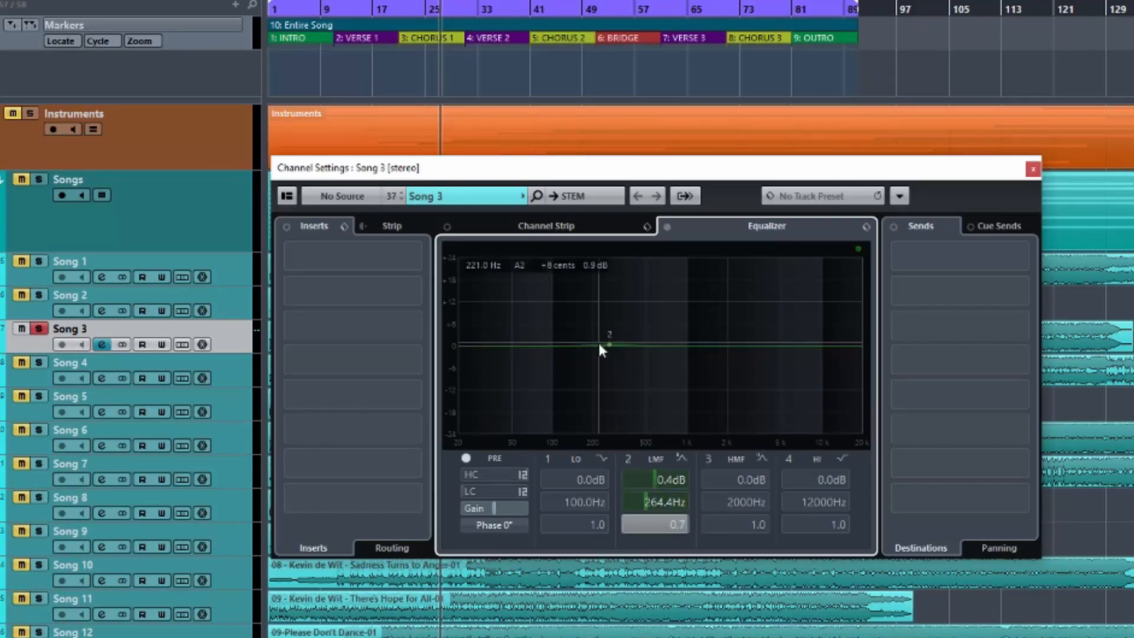
Enable band 1 (LO), try a 5.5 dB shelf at 177.6 Hz, bring it back to -0.2 dB at 140.6 Hz, and disable the band.
click(547, 458)
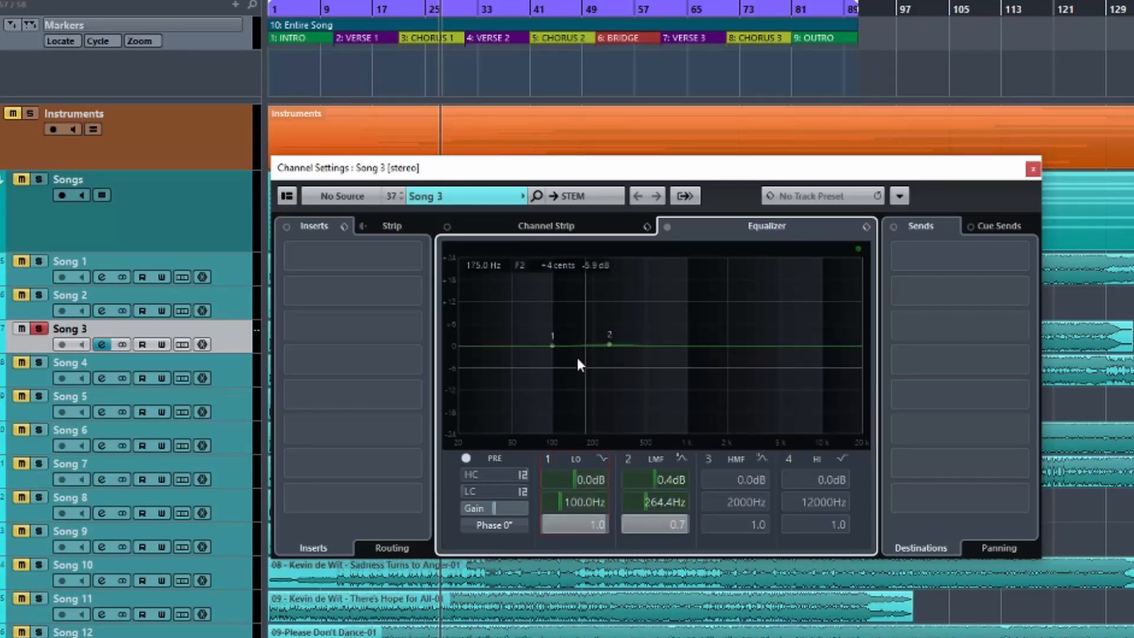
drag(554, 346, 584, 327)
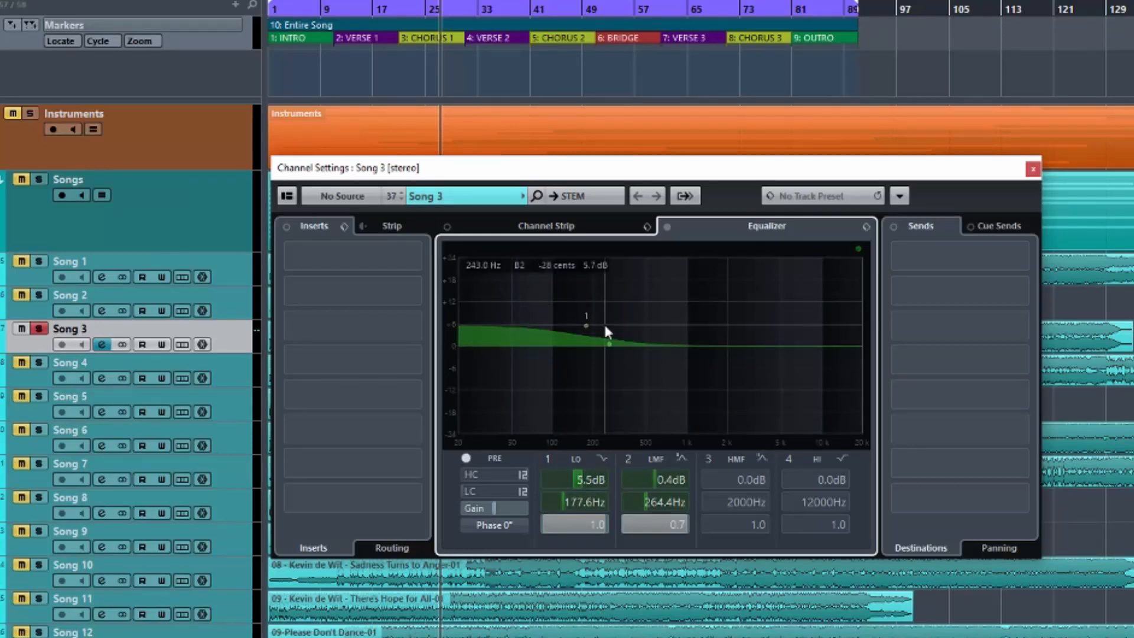
drag(585, 326, 572, 345)
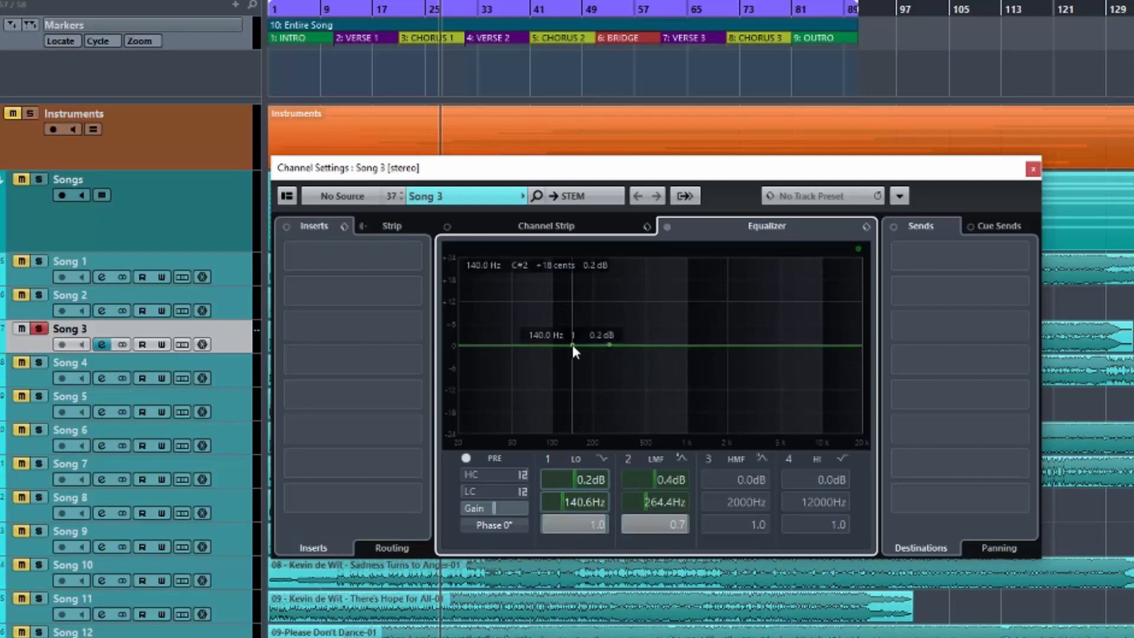
click(544, 457)
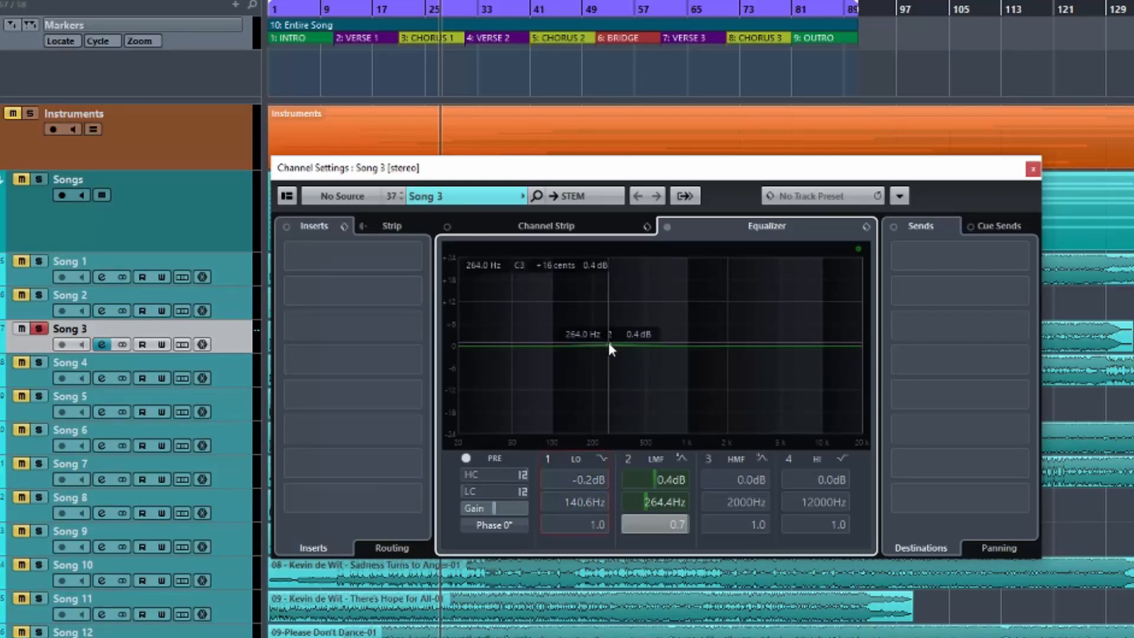
Flatten band 2 to 0.0 dB at 224.2 Hz and boost it again to 6.1 dB at 497.3 Hz.
mouse_move(611, 341)
mouse_down()
mouse_move(621, 311)
mouse_move(684, 316)
mouse_move(594, 367)
mouse_move(600, 346)
mouse_up()
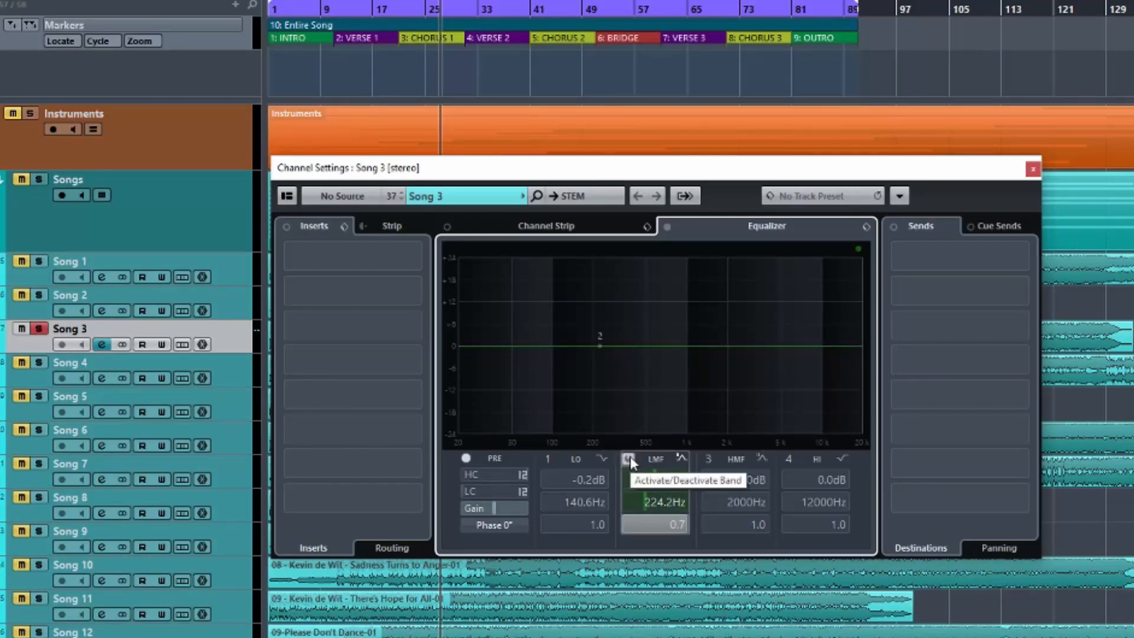
mouse_move(532, 171)
mouse_down()
mouse_move(659, 185)
mouse_move(545, 187)
mouse_up()
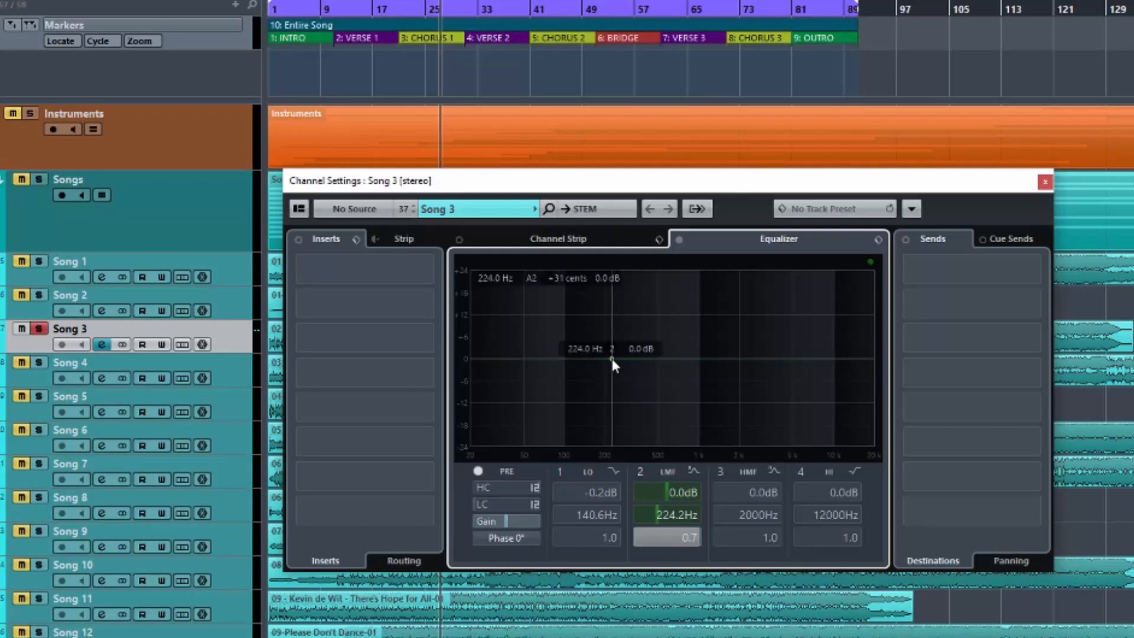
drag(612, 359, 658, 336)
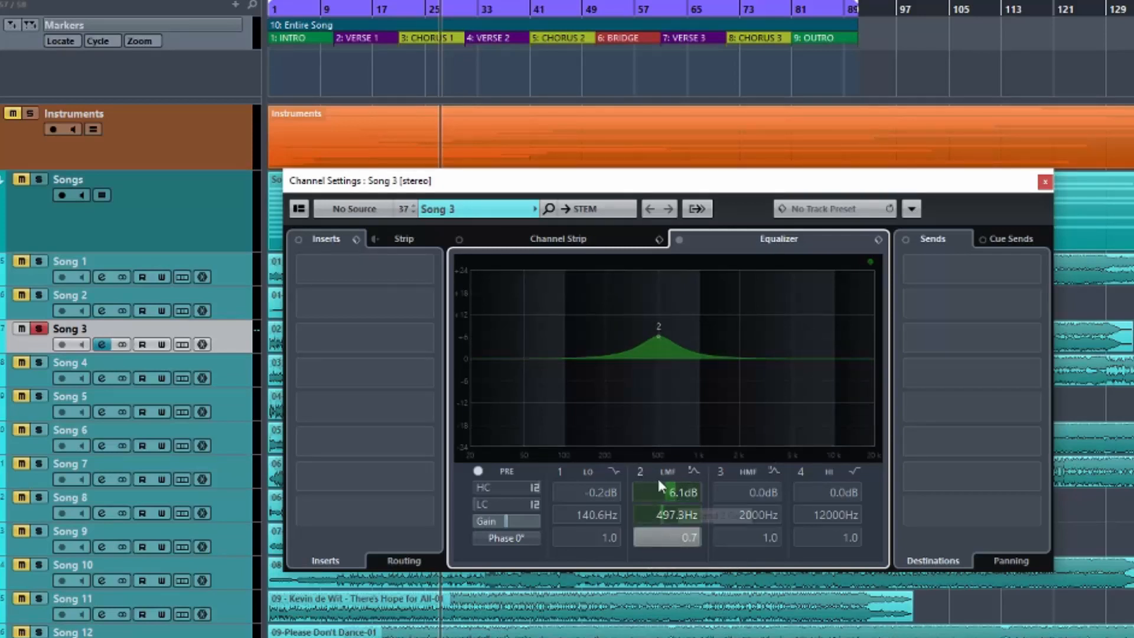
Disable band 2, start playback, and switch the band on and off repeatedly to compare the sound, leaving it disabled.
click(640, 472)
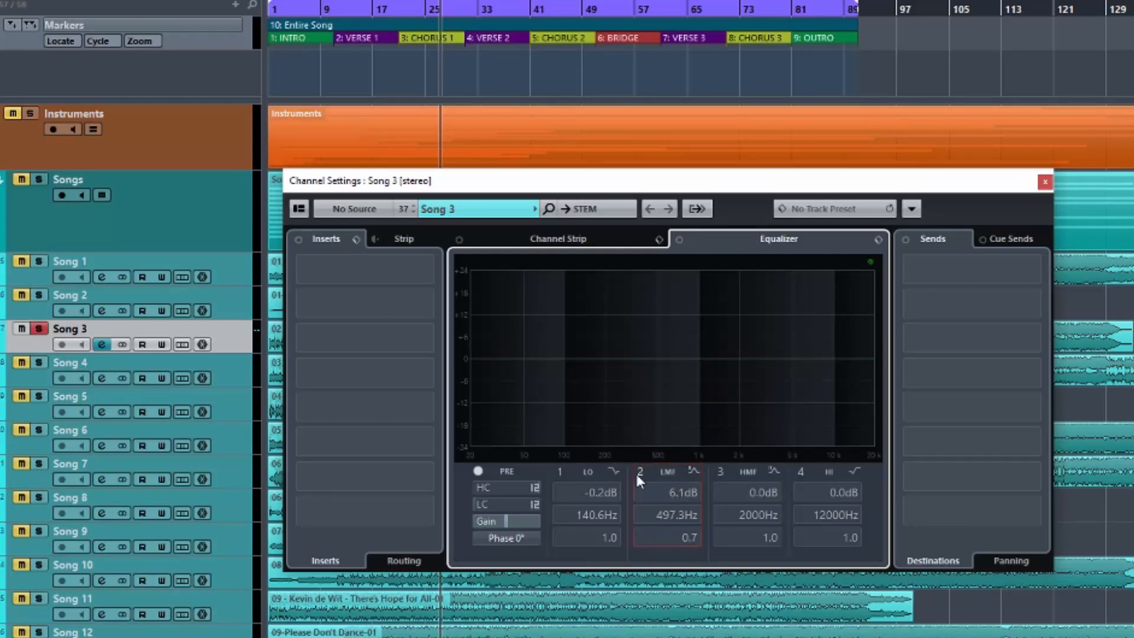
key(space)
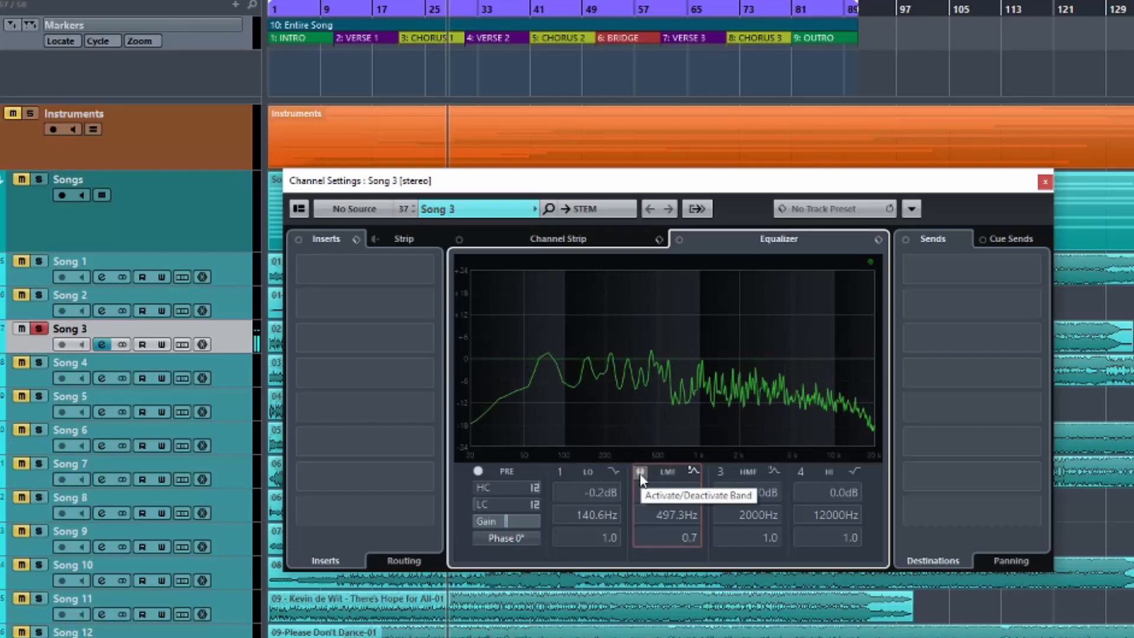
click(640, 473)
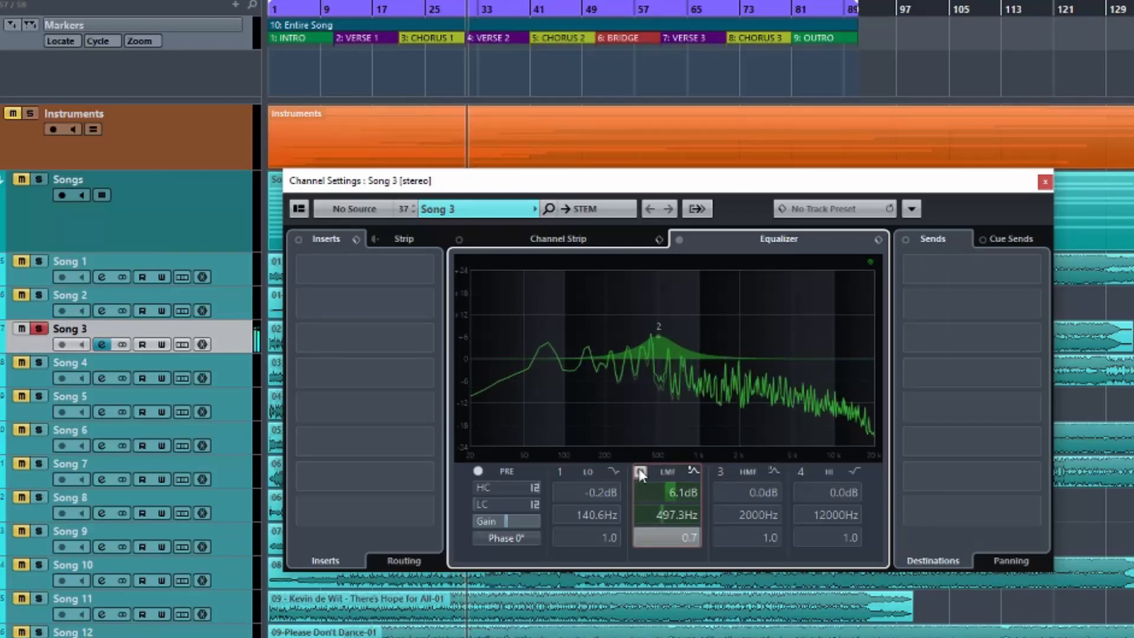
click(640, 473)
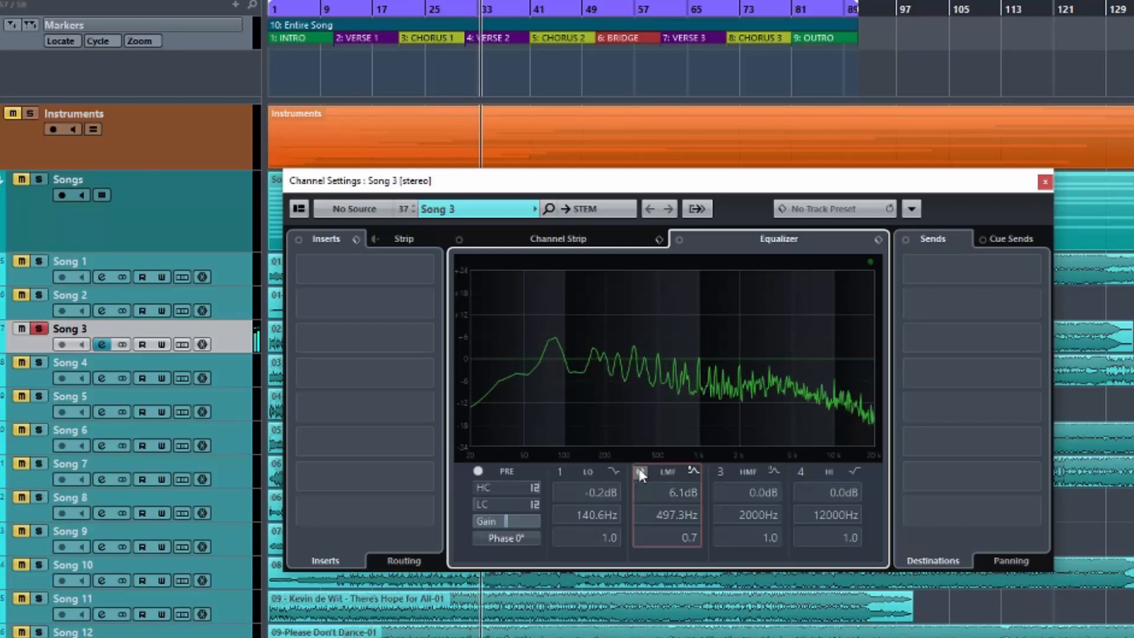
click(640, 473)
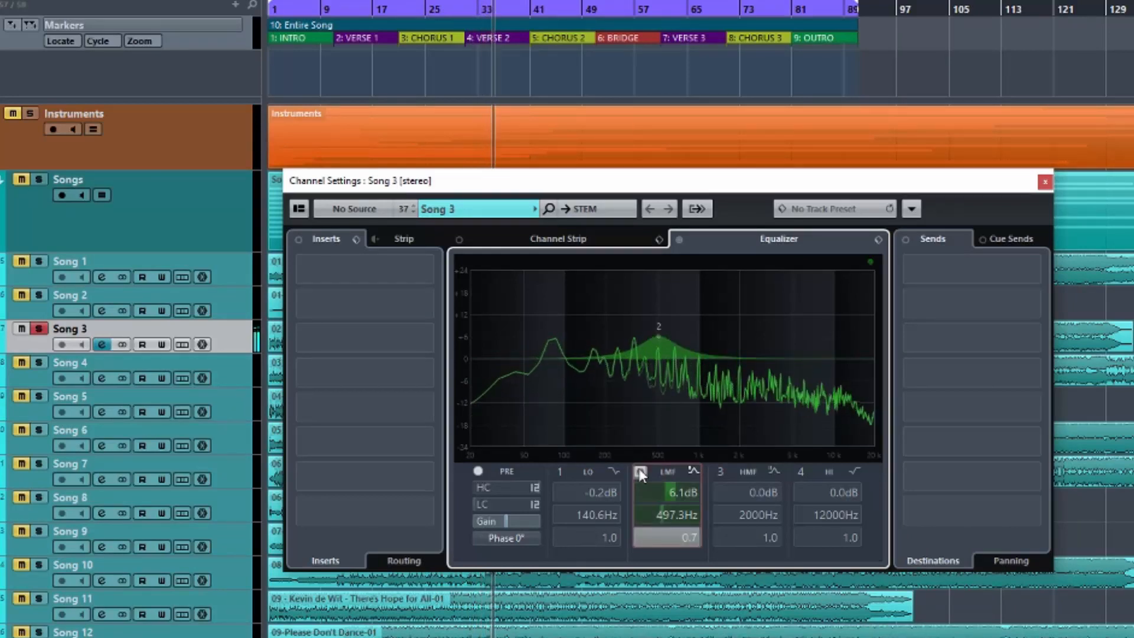
click(640, 473)
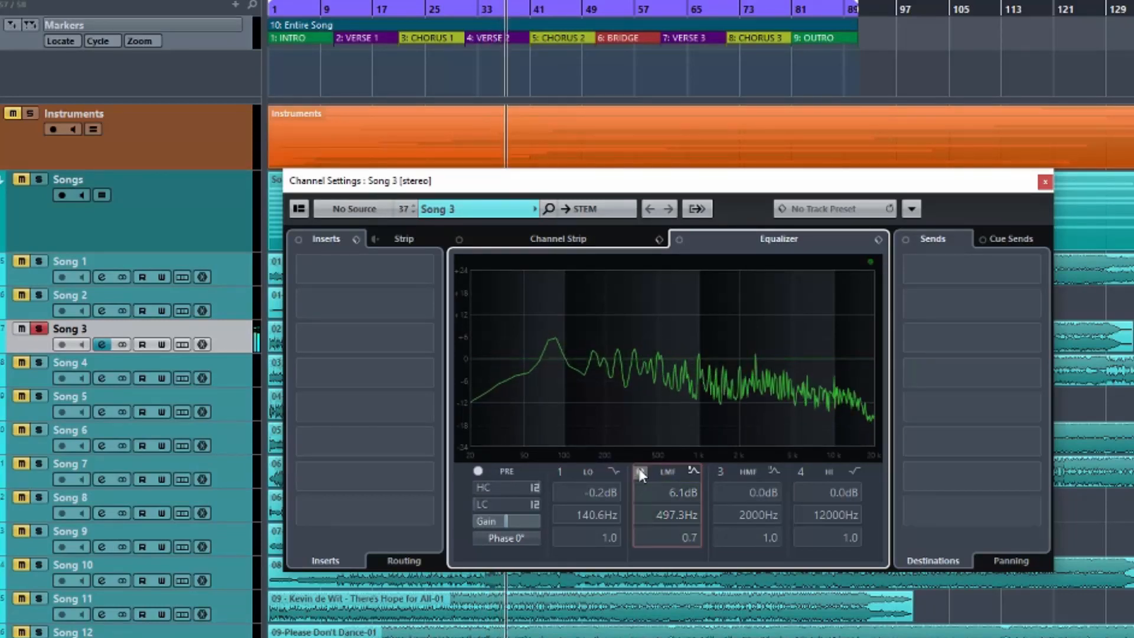
click(640, 473)
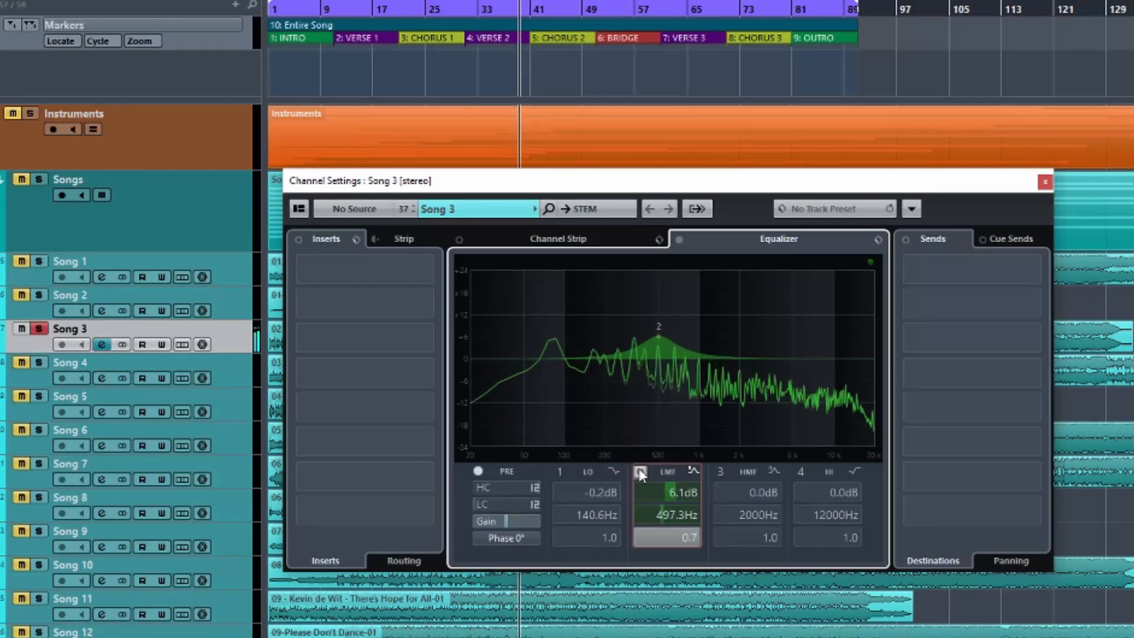
click(640, 472)
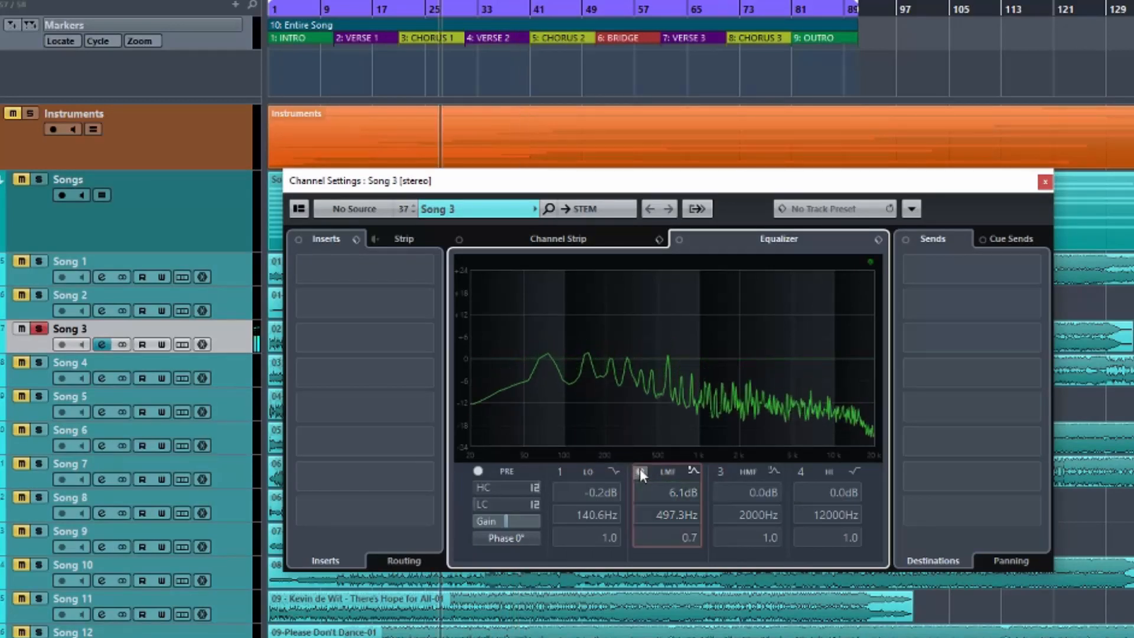
Enable EQ band 3, move it to about 490.6 Hz, and set band 2 to 500 Hz with 6 dB gain.
click(719, 473)
drag(738, 353, 656, 362)
double_click(675, 517)
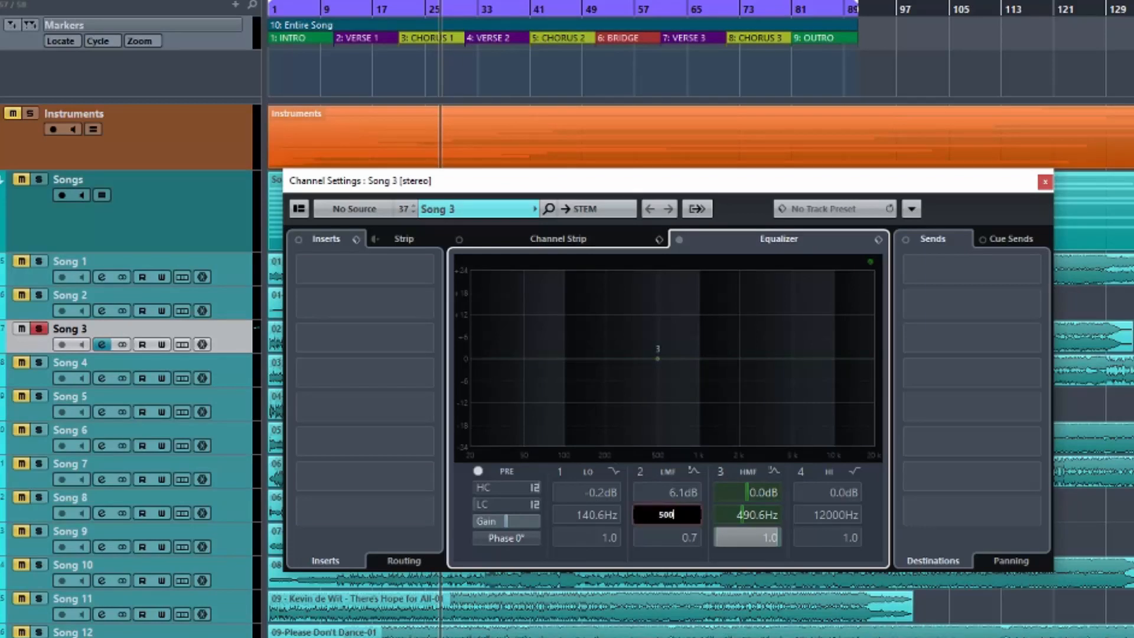
key(Return)
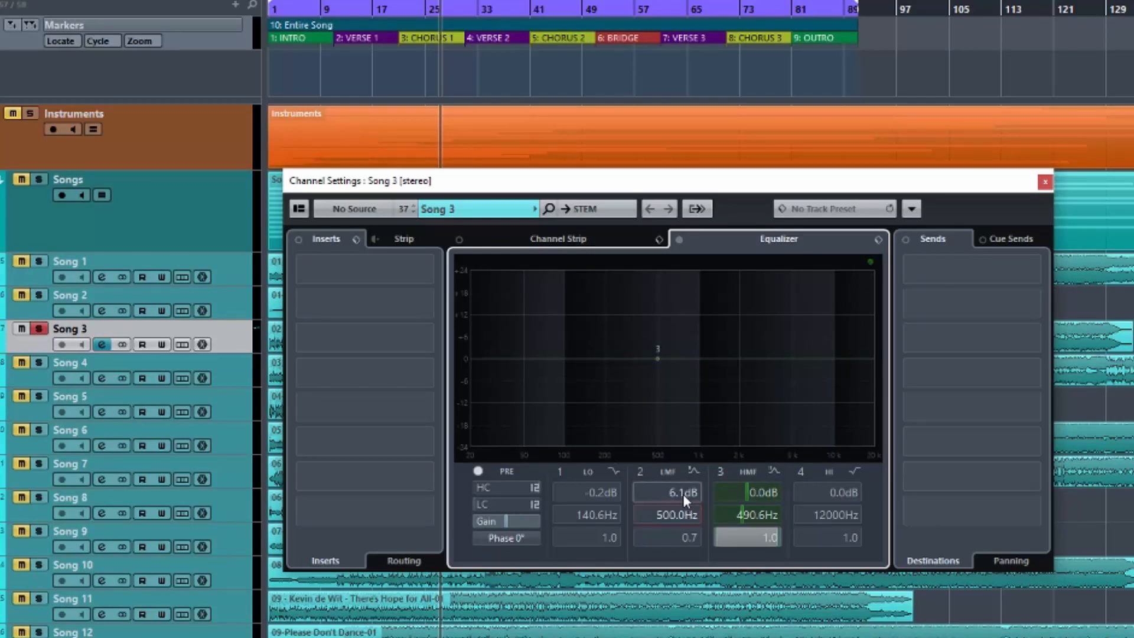
double_click(683, 493)
text(6)
key(Return)
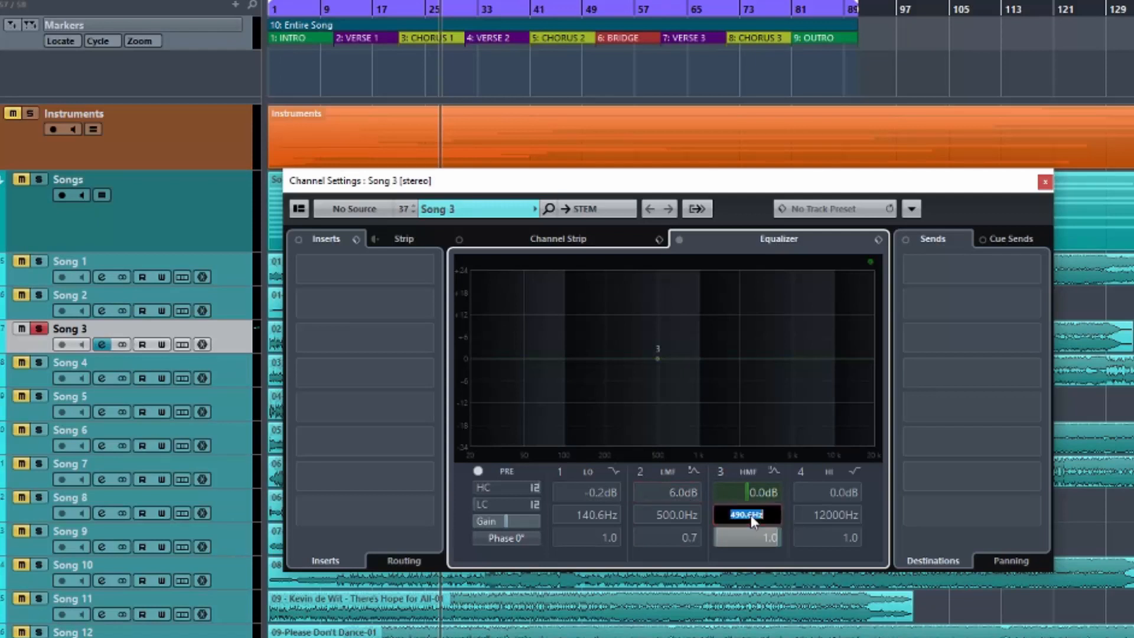
Set band 3 to a frequency of 500 Hz and a gain of 6 dB.
text(500)
key(Return)
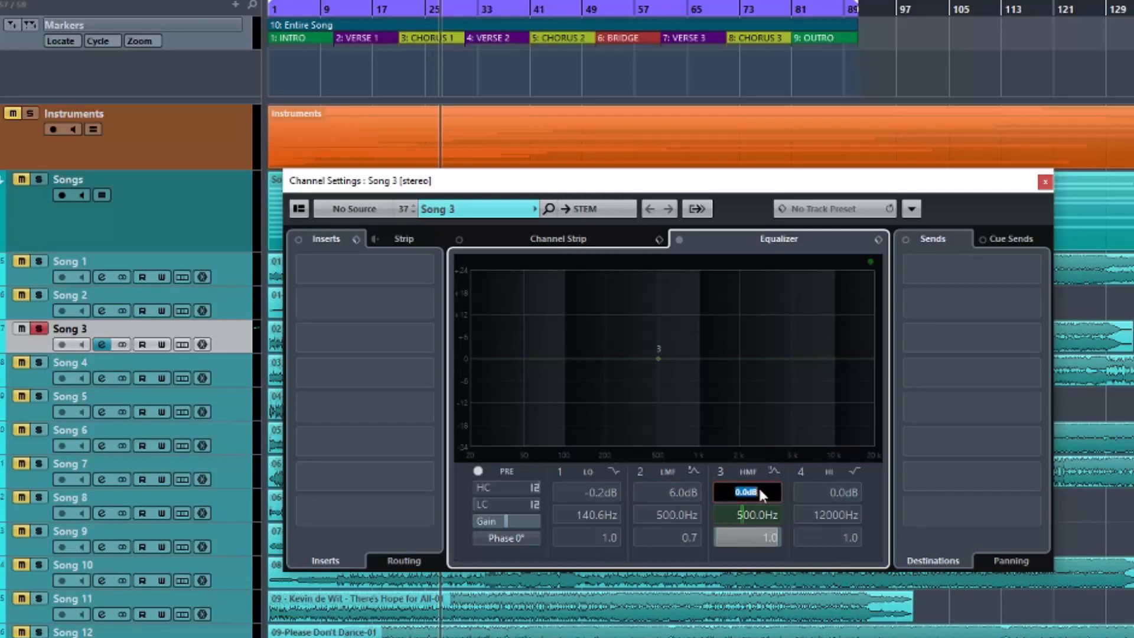
text(6)
key(Return)
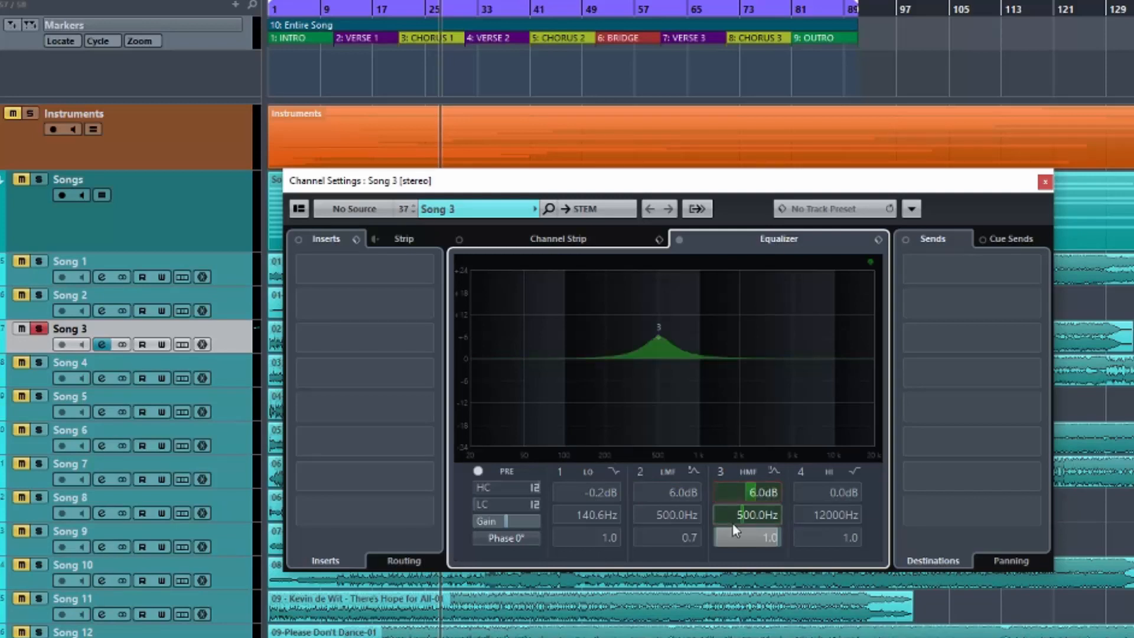
Set the Q to 1 on band 2 and 12 on band 3, and disable band 3.
text(1)
key(Return)
click(762, 537)
text(12)
key(Return)
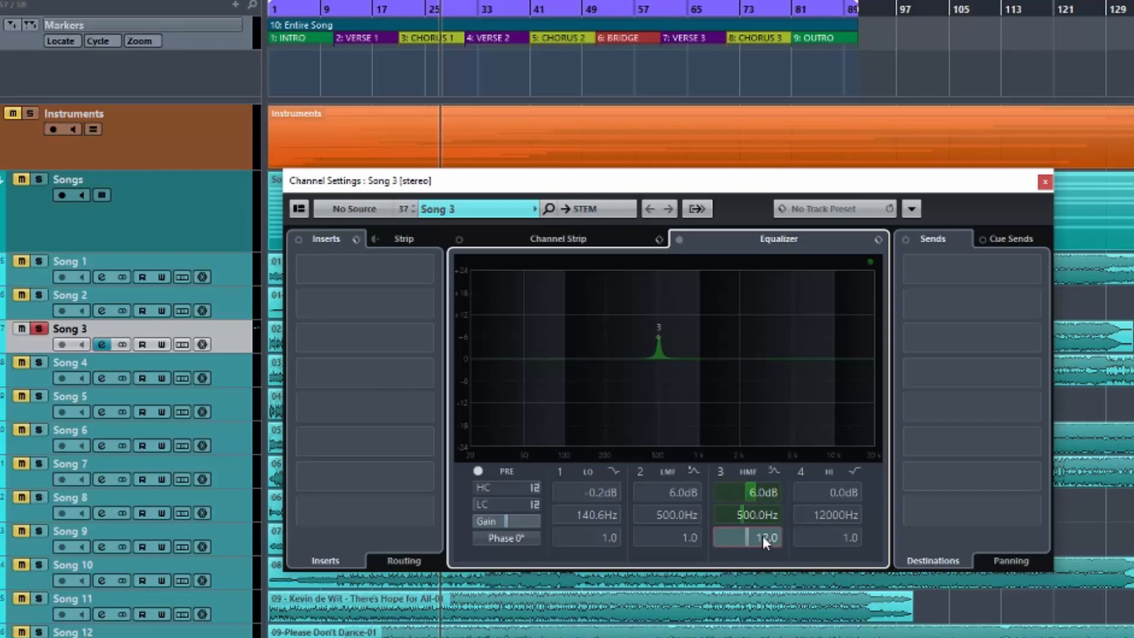
click(721, 470)
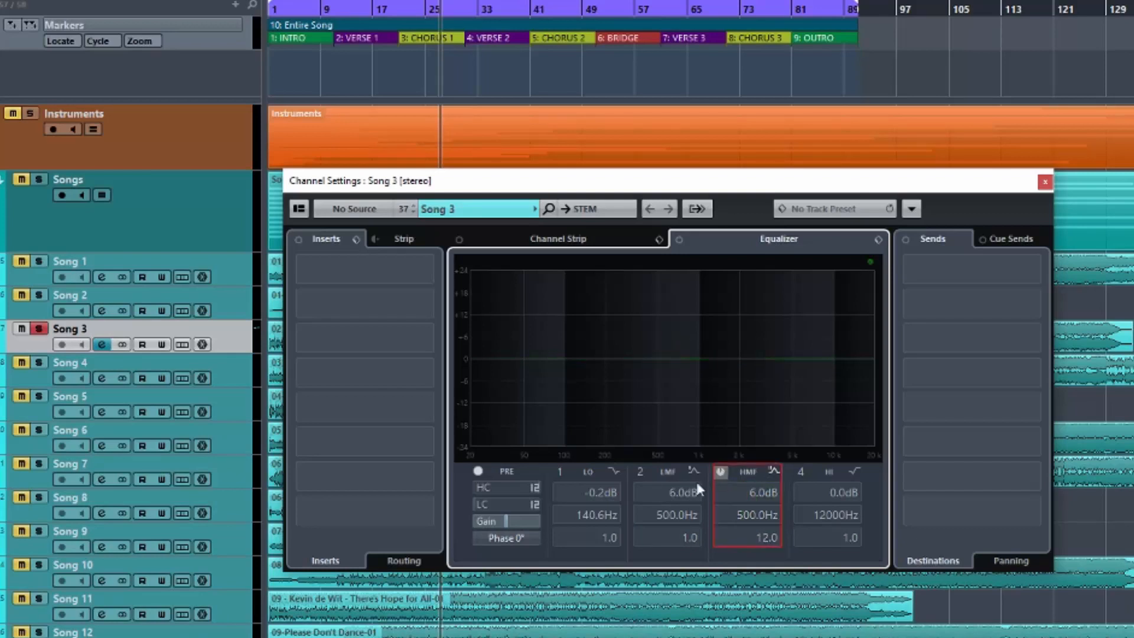
Play the track and switch on the wide band 2 boost and the narrow band 3 boost one at a time to compare them.
key(space)
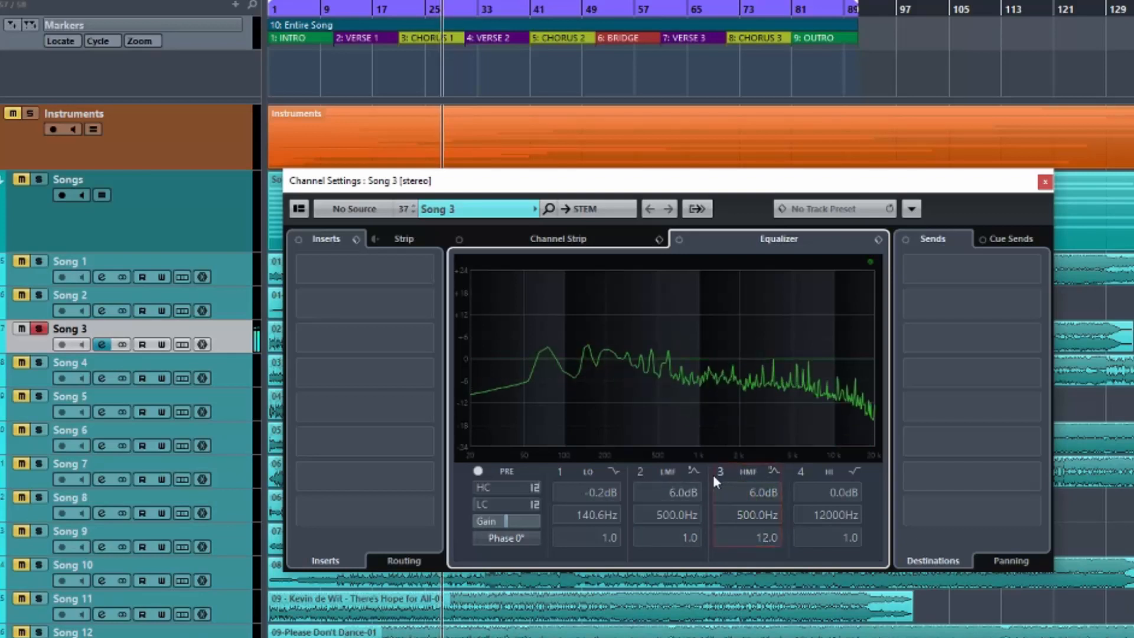
click(640, 472)
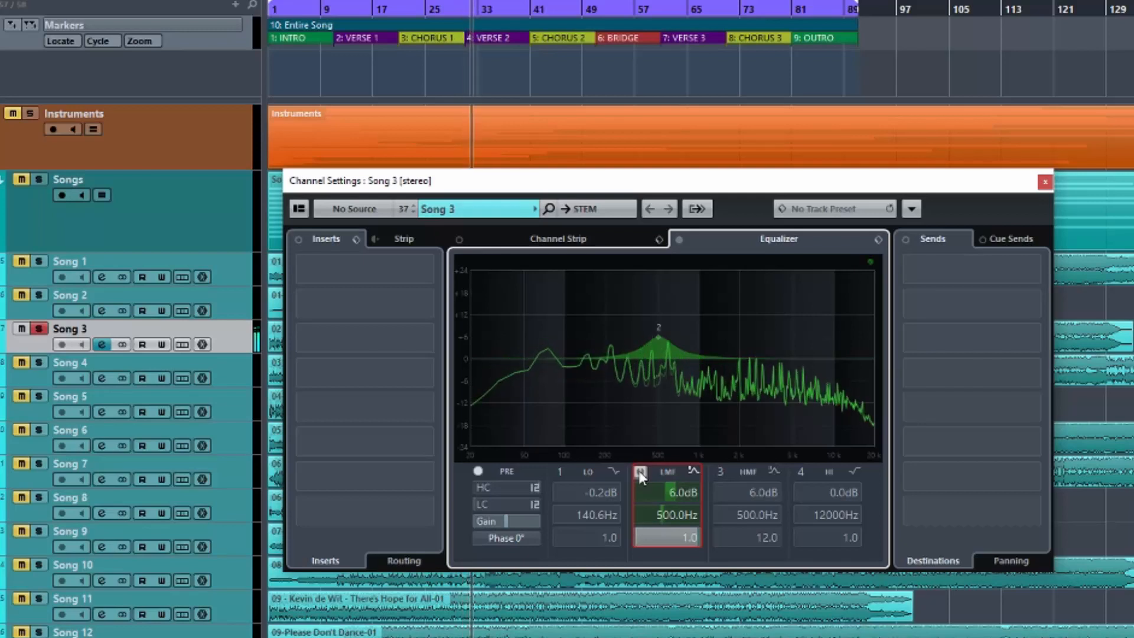
click(640, 473)
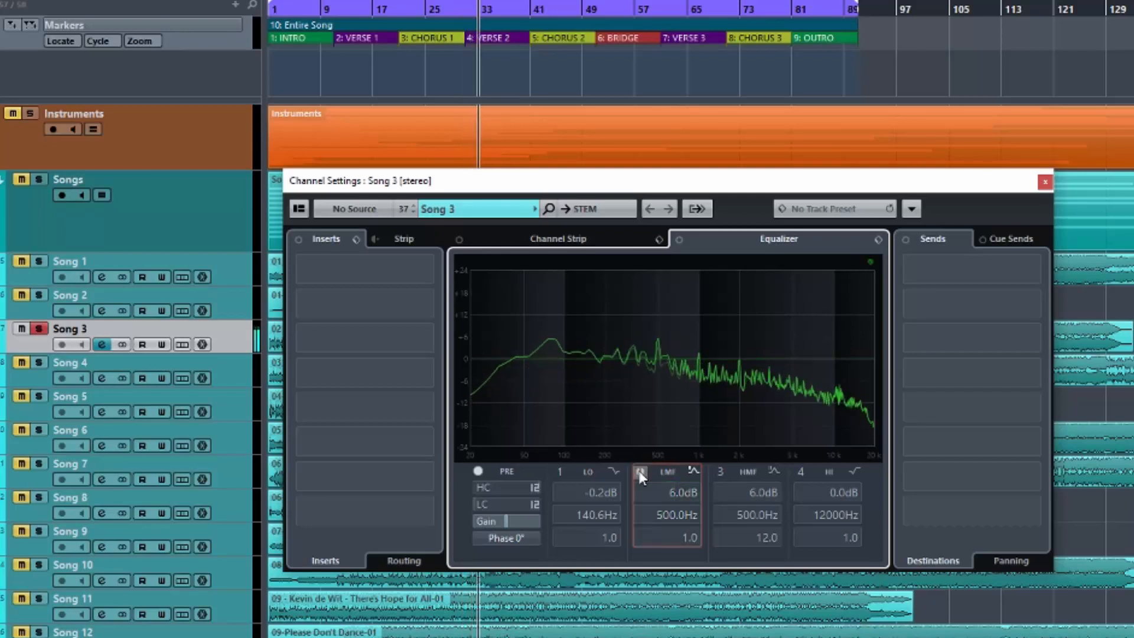
click(719, 472)
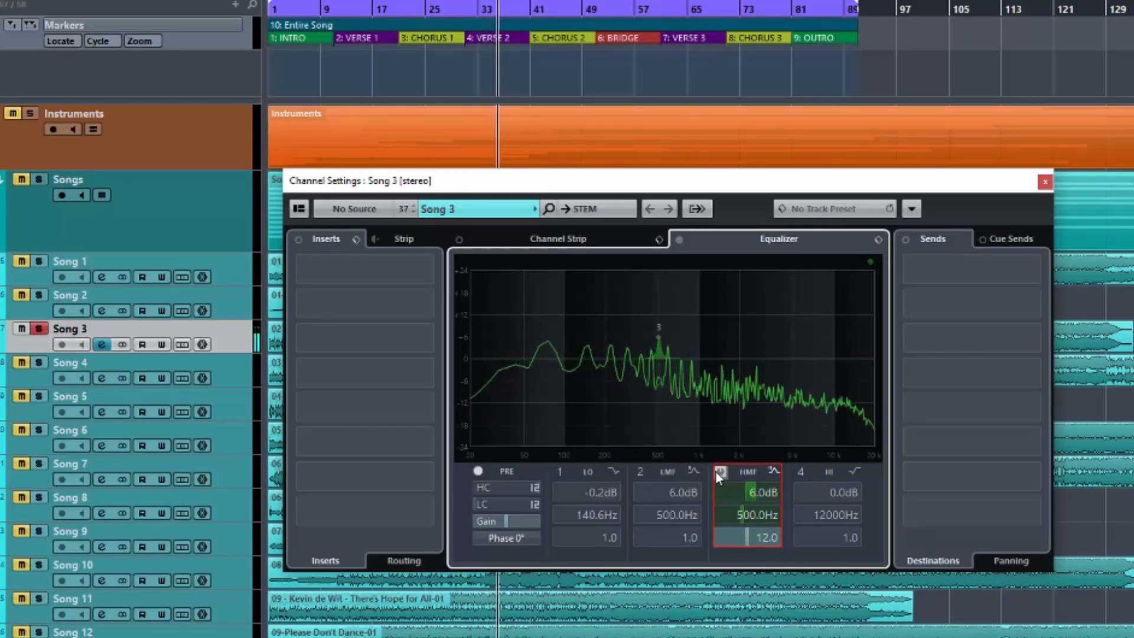
click(715, 471)
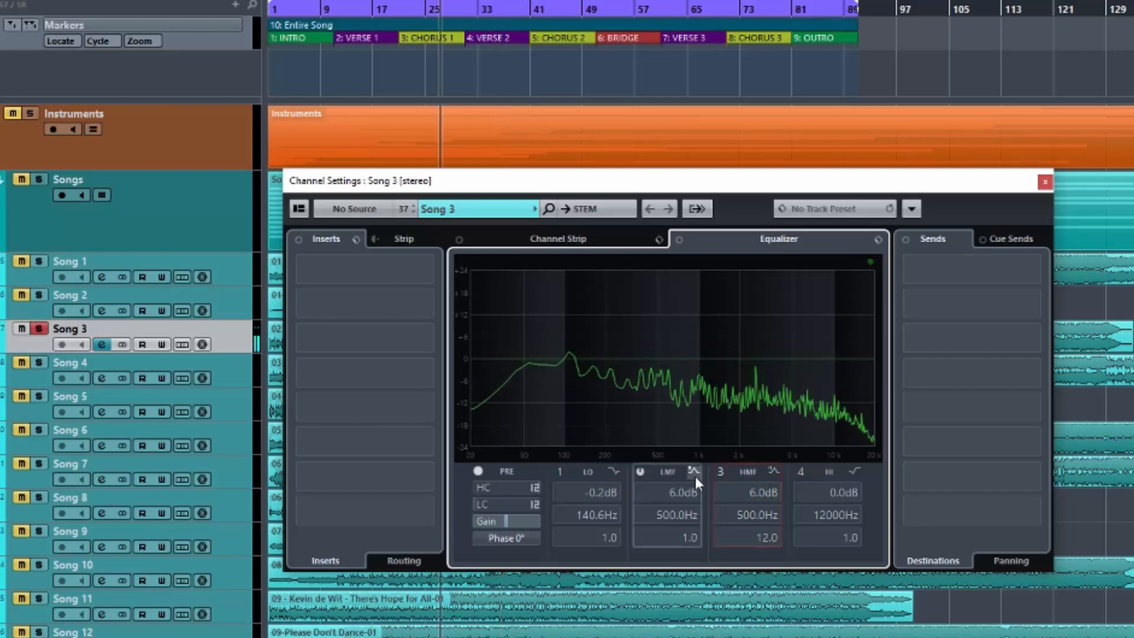
Raise the gain of both band 2 and band 3 to 12 dB.
double_click(678, 494)
text(12)
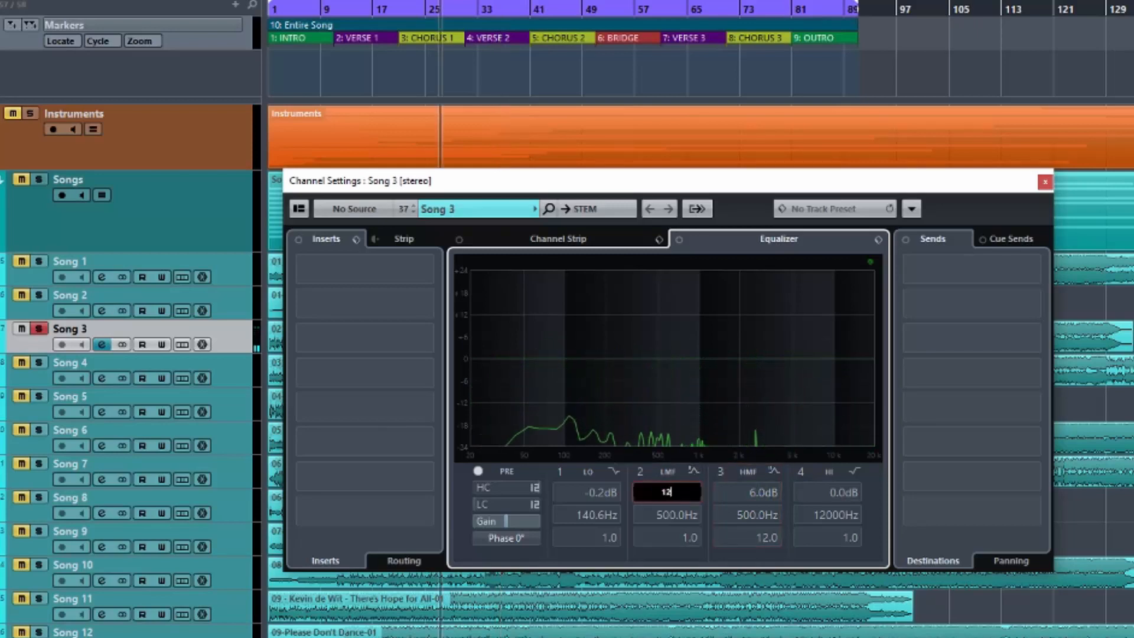
key(Return)
double_click(753, 490)
text(12)
key(Return)
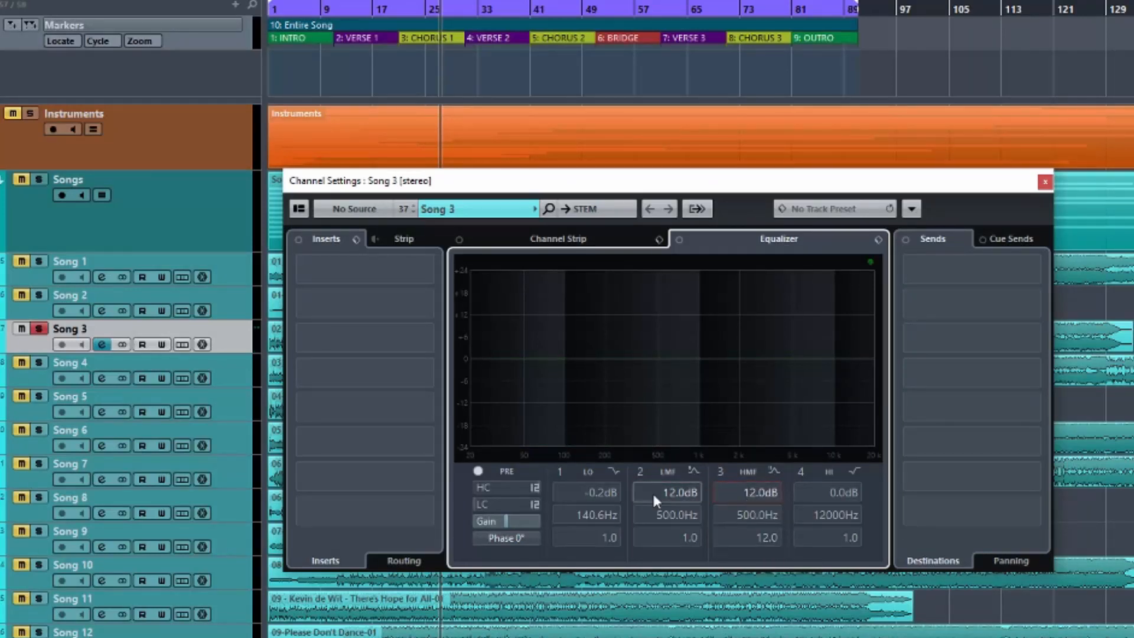
Play the track and alternate between the 12 dB boosts of bands 2 and 3, leaving both disabled and playback stopped.
key(space)
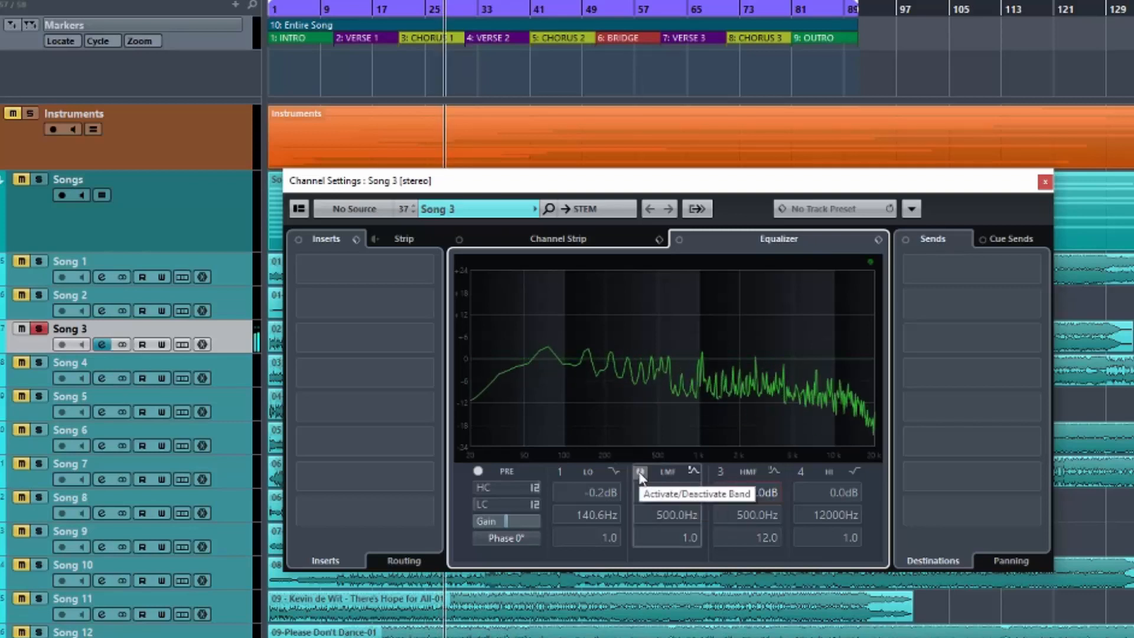
click(641, 473)
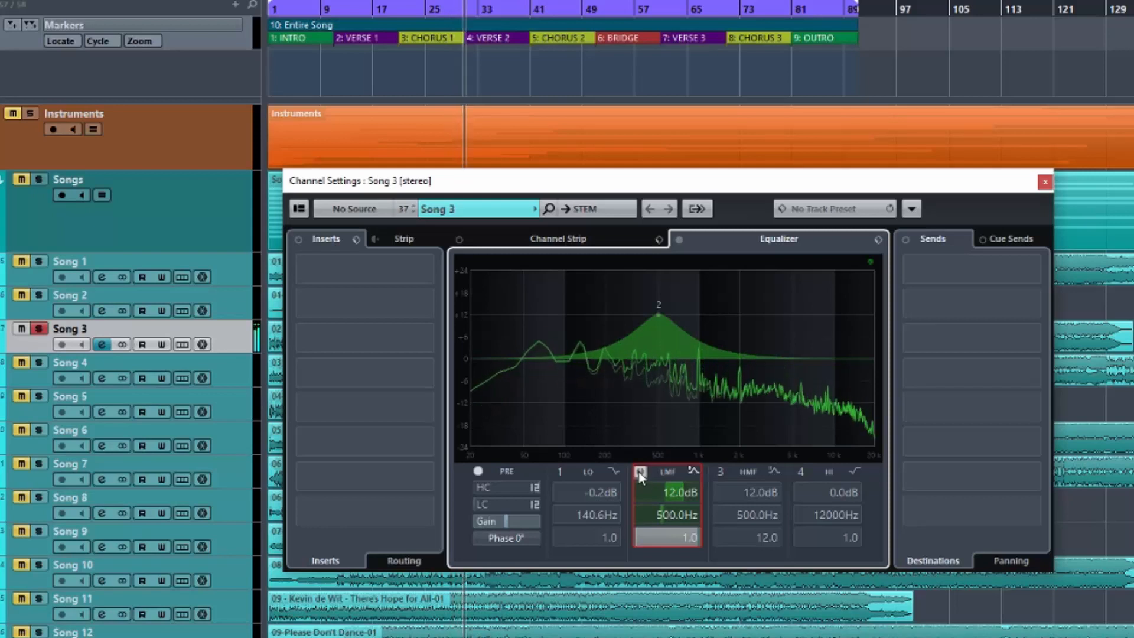
click(640, 472)
click(720, 471)
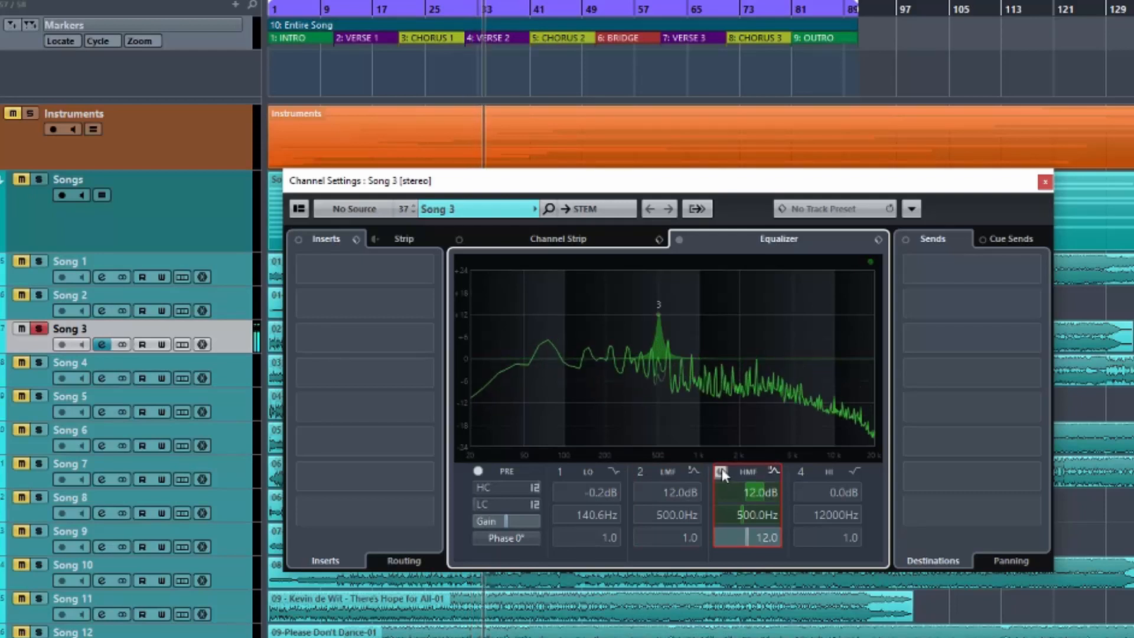
click(721, 470)
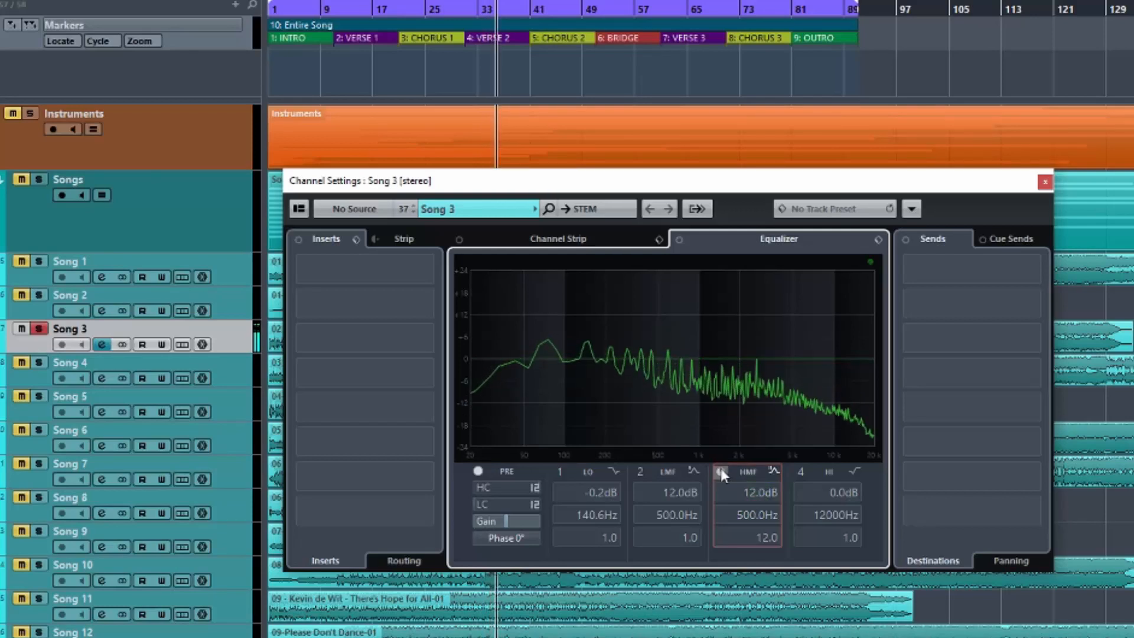
click(721, 470)
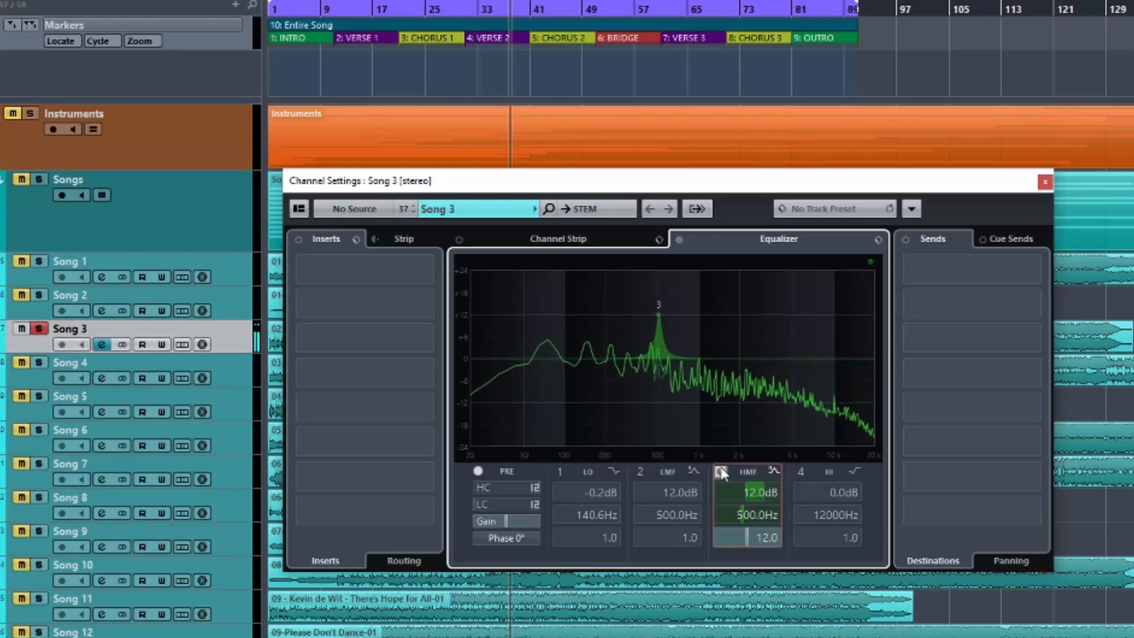
click(721, 471)
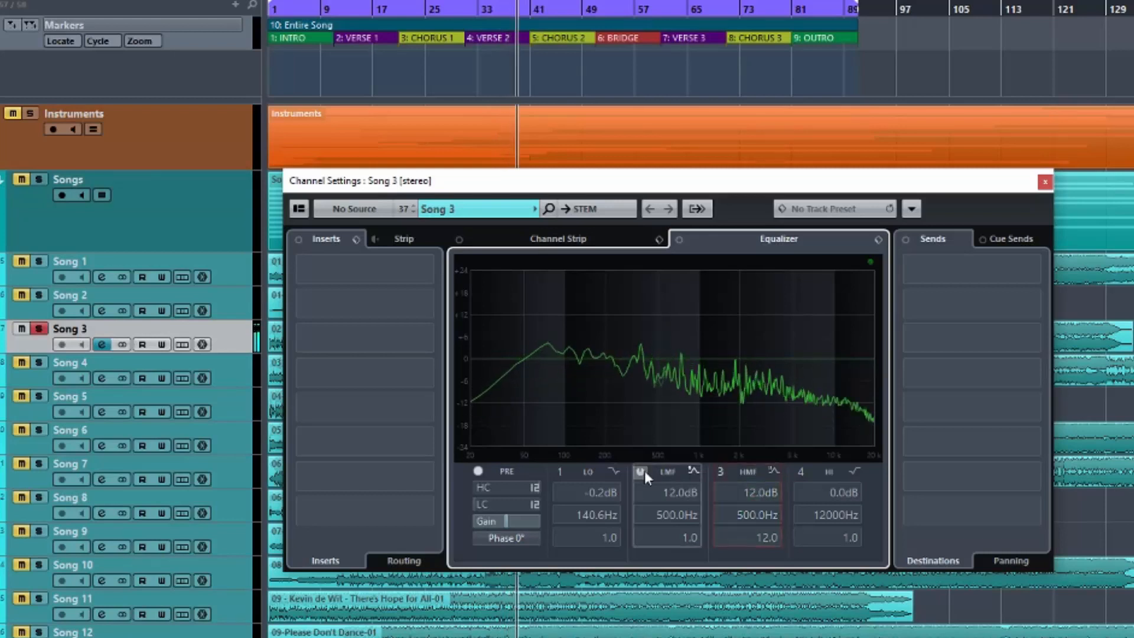
click(641, 470)
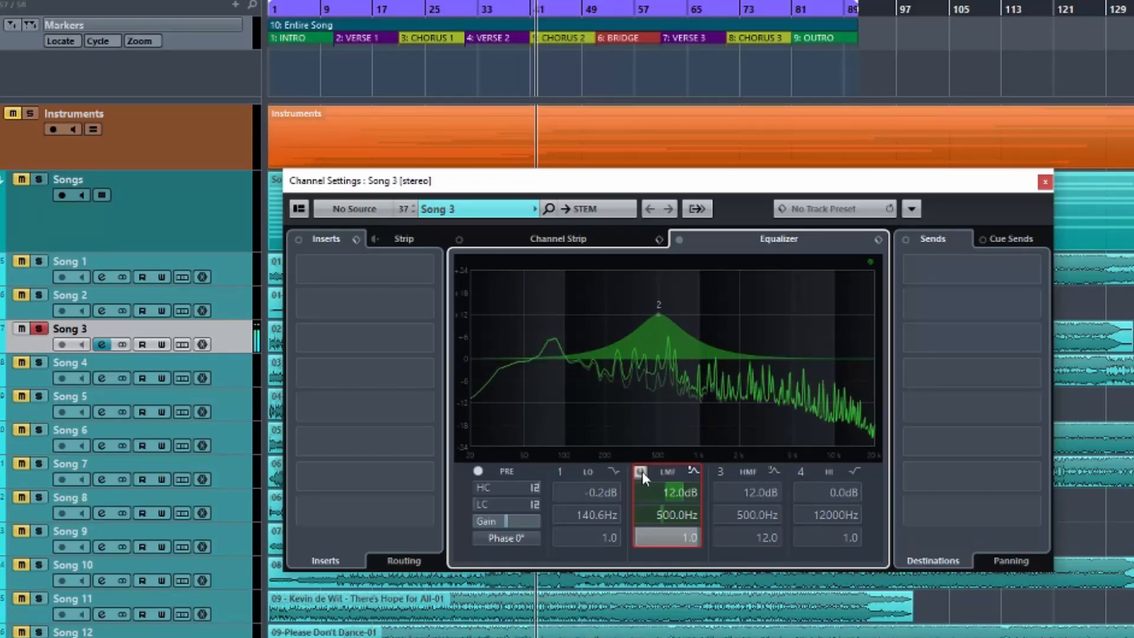
click(640, 471)
key(space)
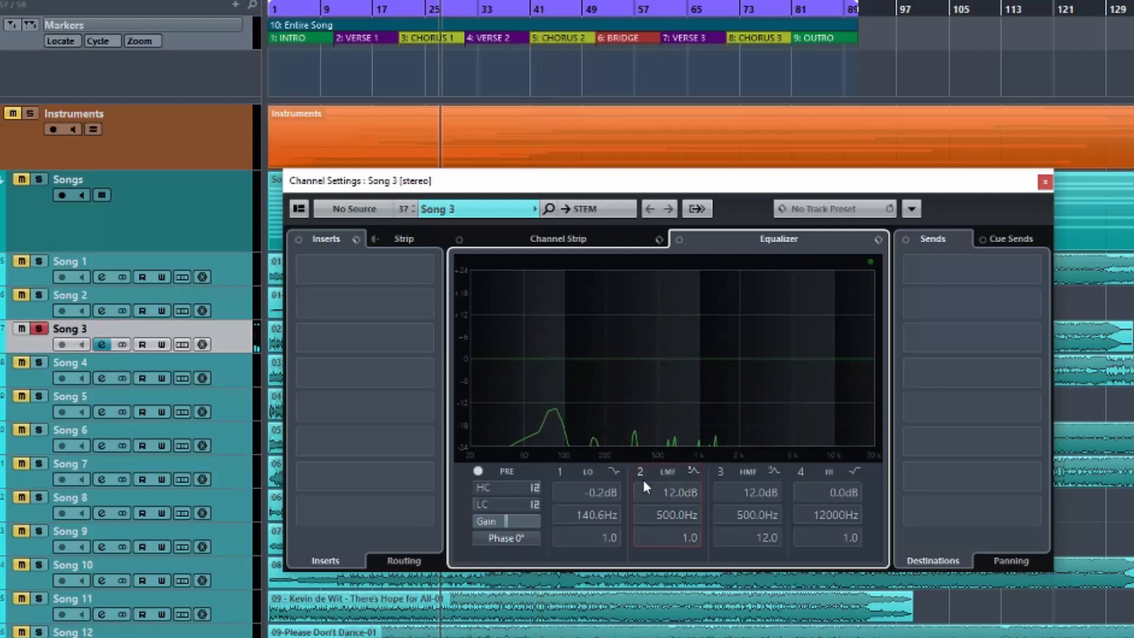
Enable bands 3 and 2 together to view their combined curve, and disable band 3 to leave only band 2 active.
click(723, 470)
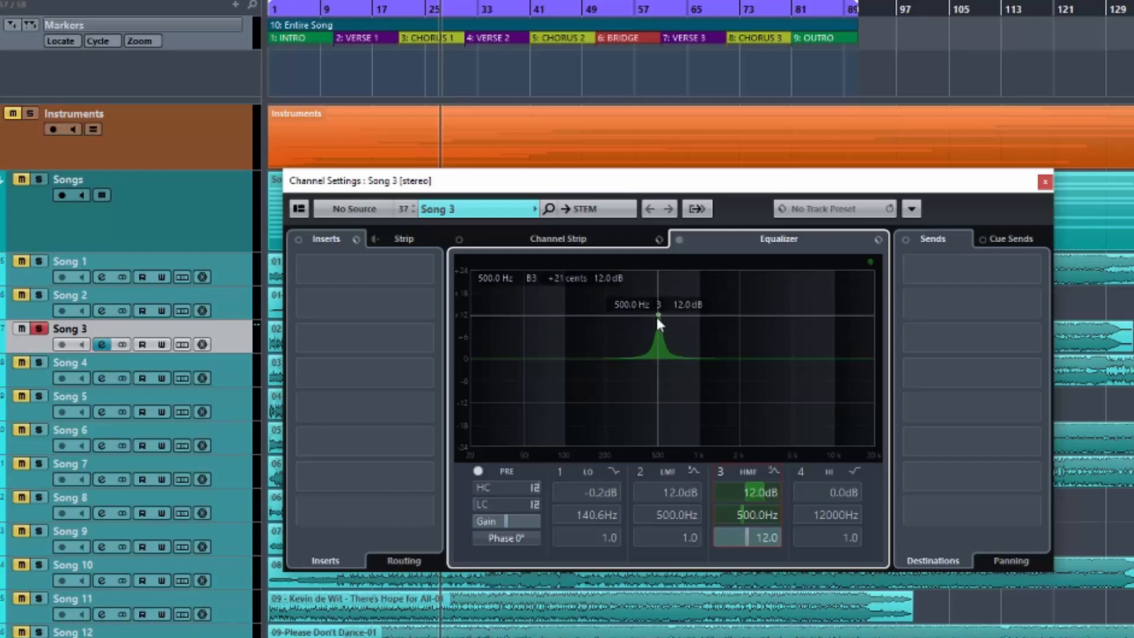
click(640, 472)
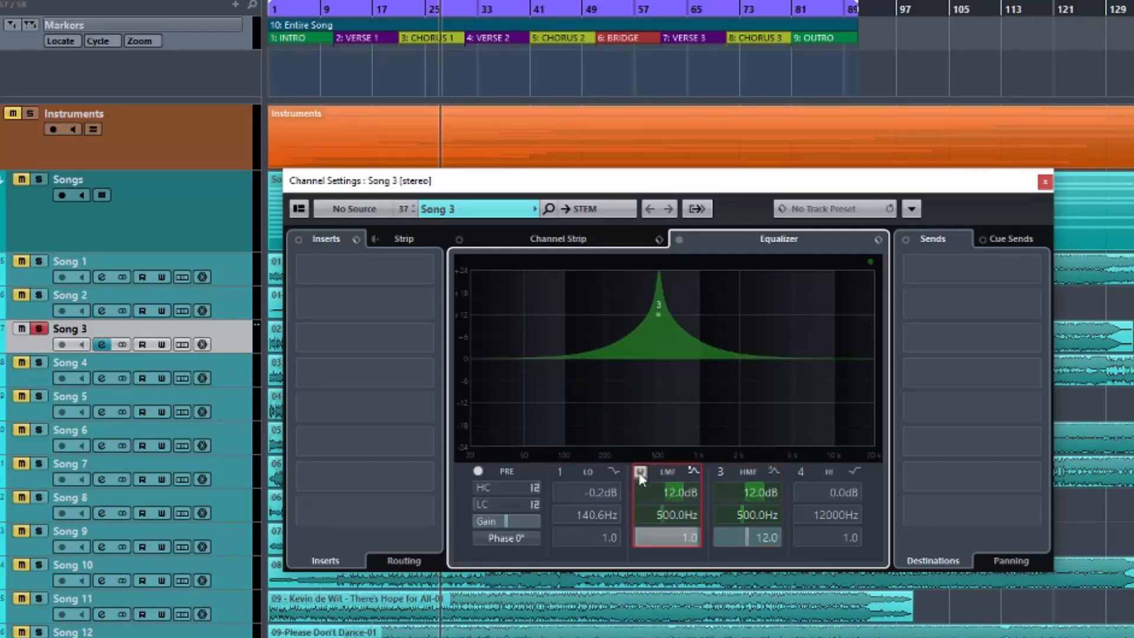
click(720, 472)
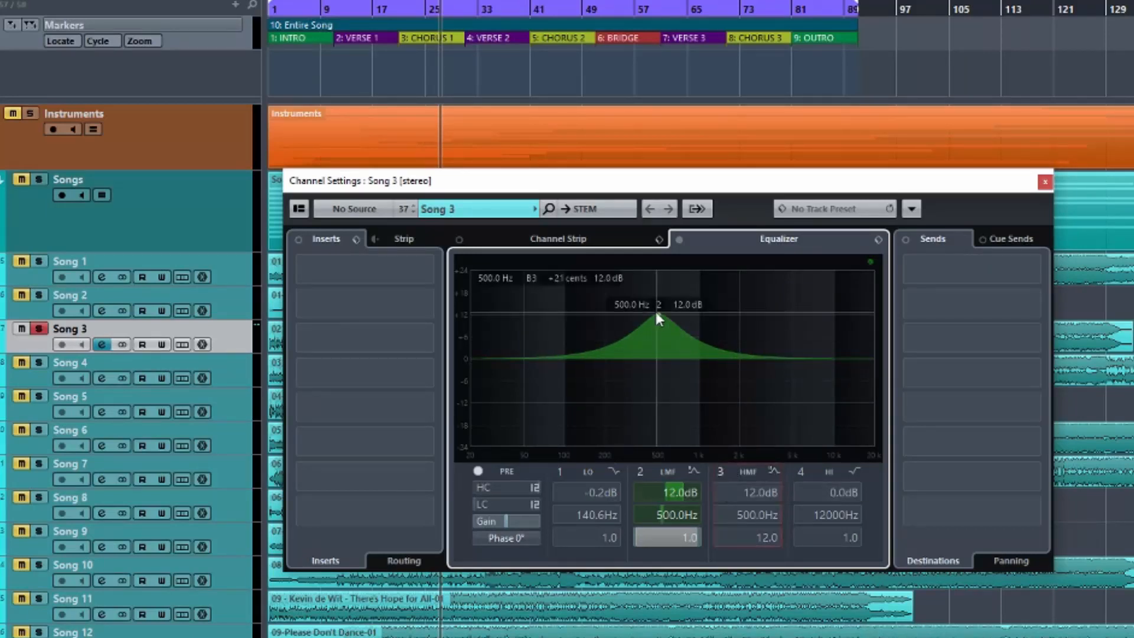
Enable band 3, turn bands 2 and 3 into cuts of -12.3 dB, and disable both bands.
drag(679, 488, 640, 490)
click(721, 471)
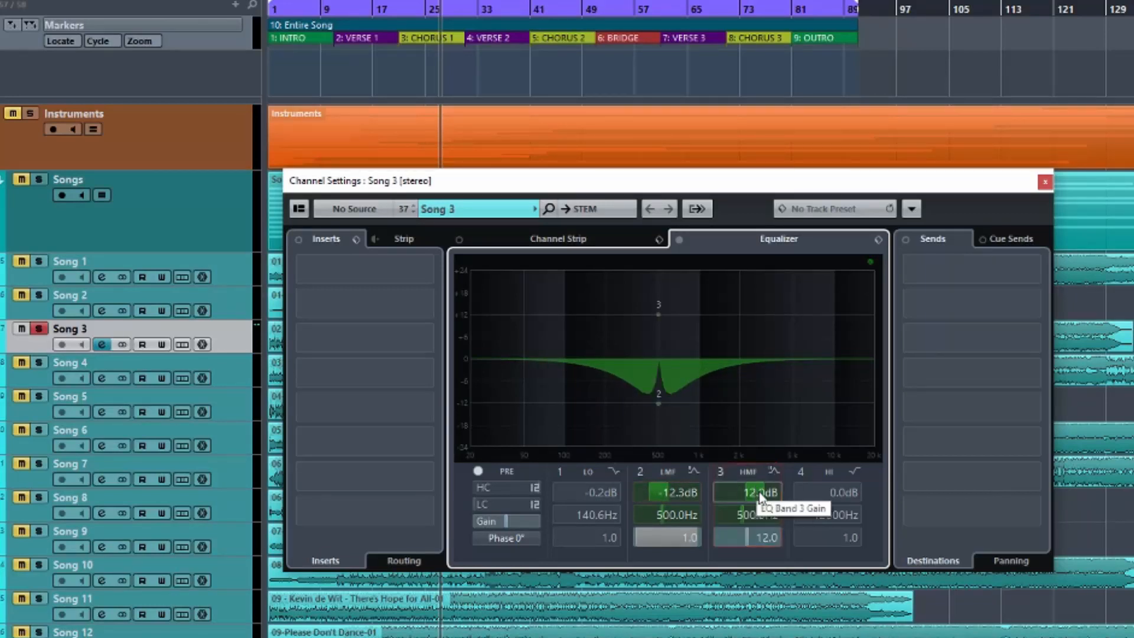
drag(741, 491, 721, 491)
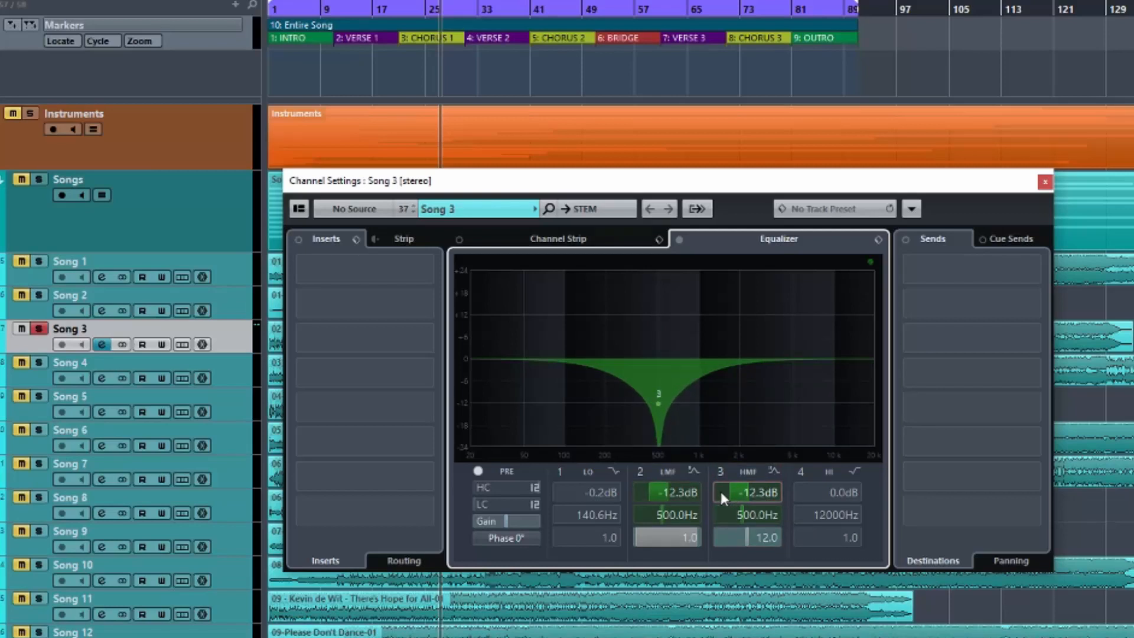
click(717, 470)
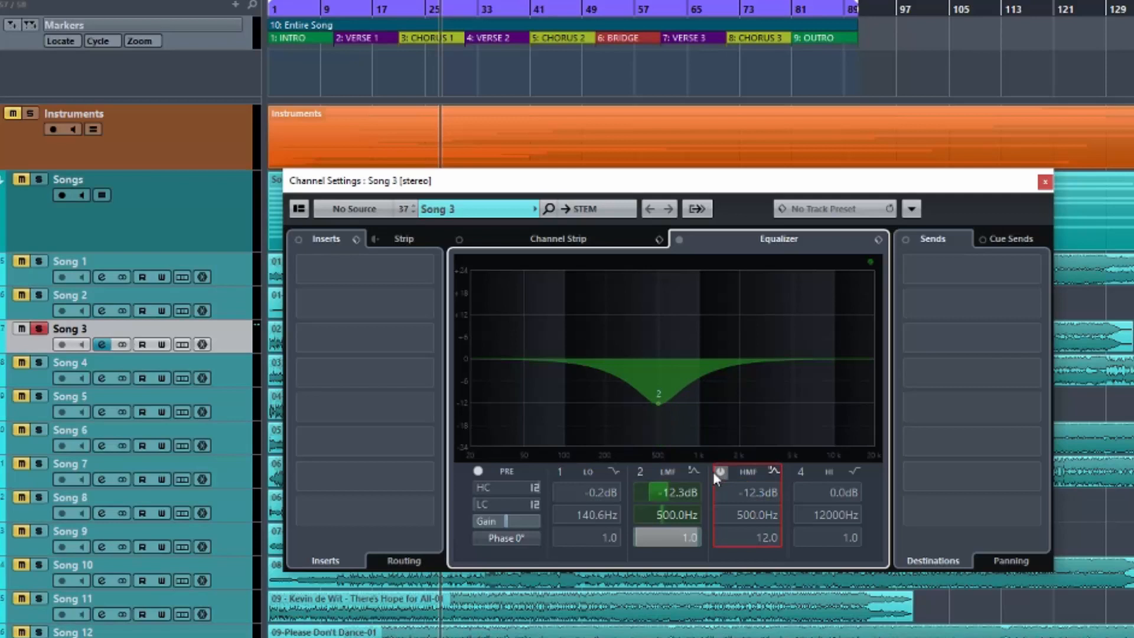
click(641, 471)
Play the track and alternate between the wide band 2 cut and the narrow band 3 cut, leaving both disabled and playback stopped.
key(space)
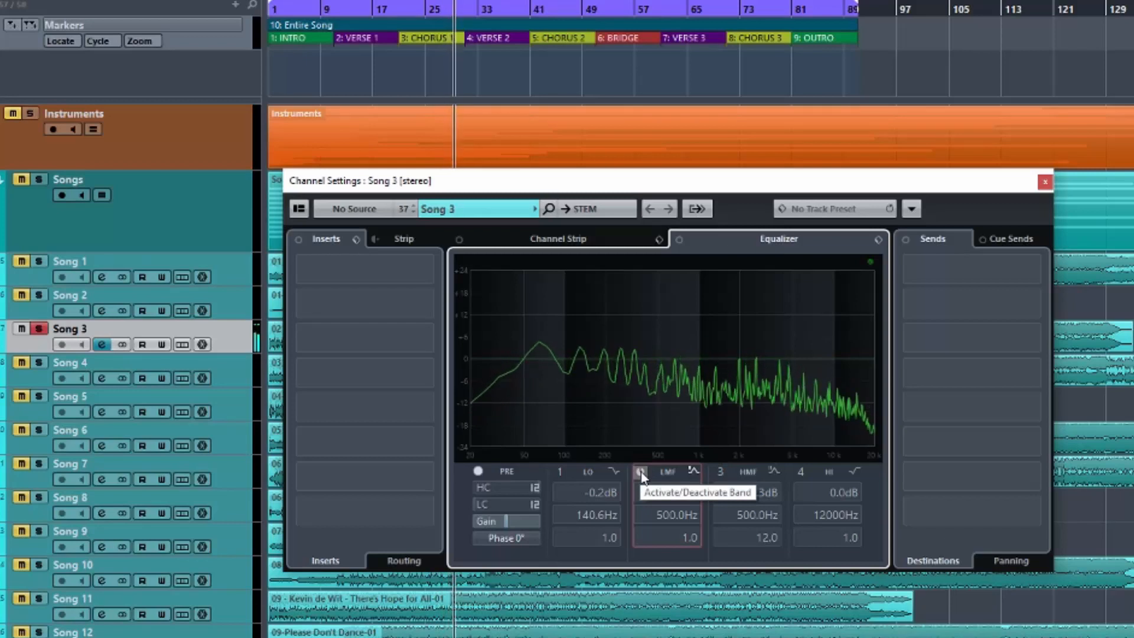
click(641, 473)
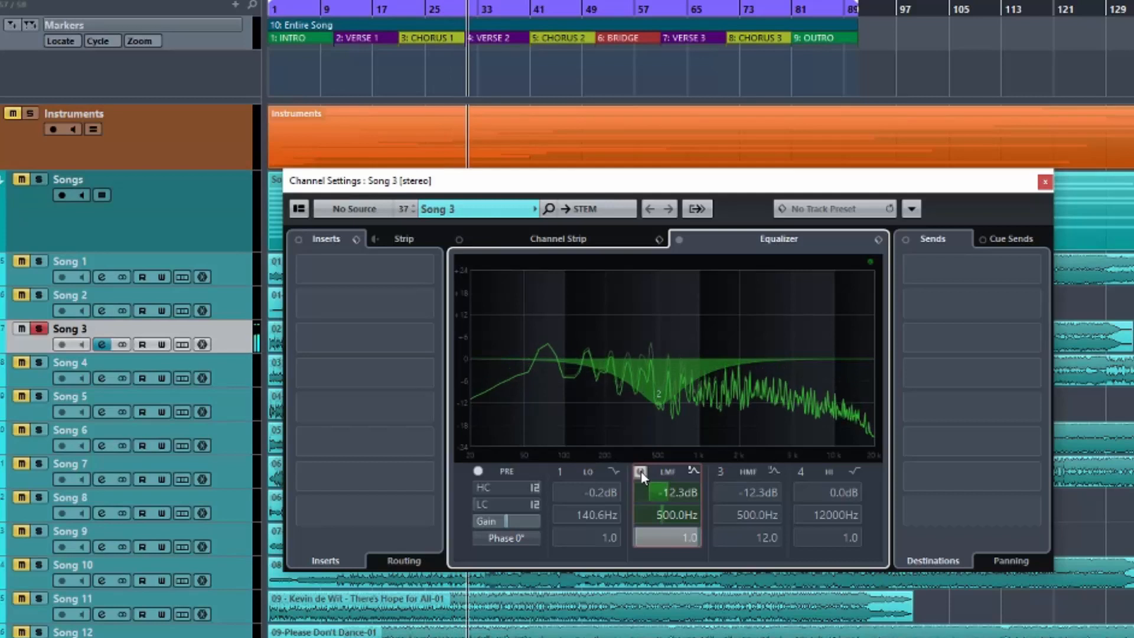
click(641, 472)
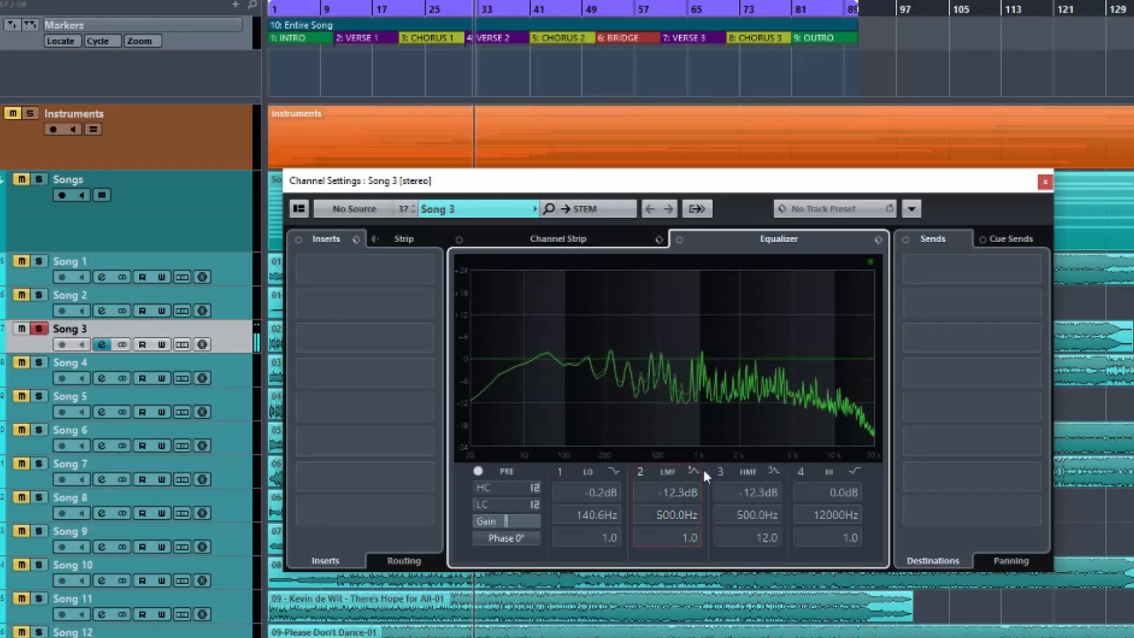
click(721, 473)
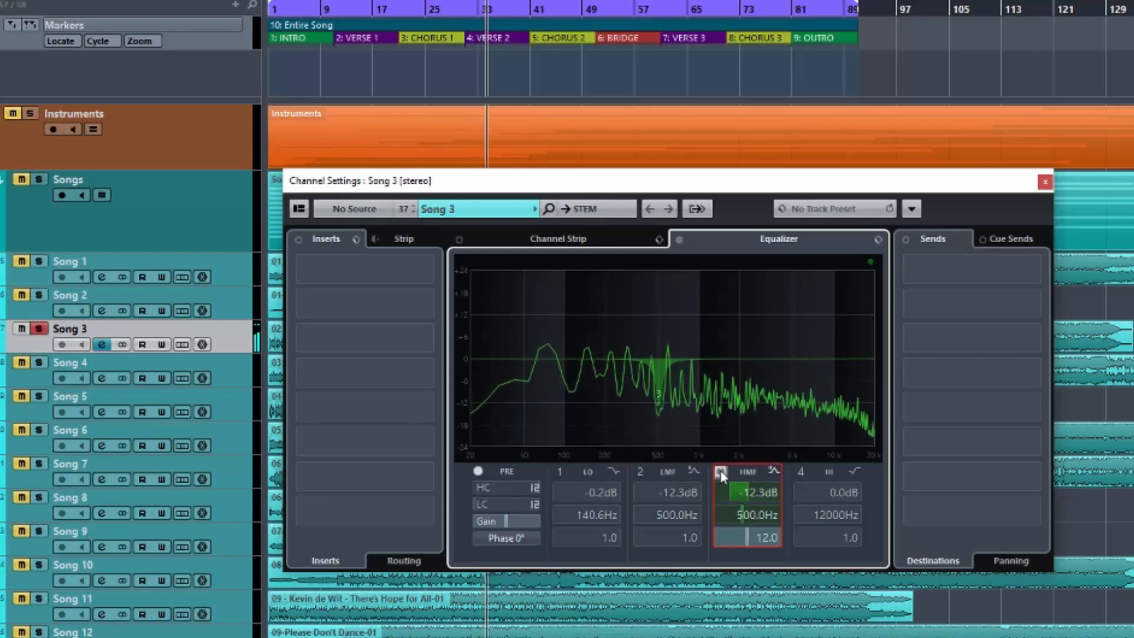
click(720, 471)
click(641, 472)
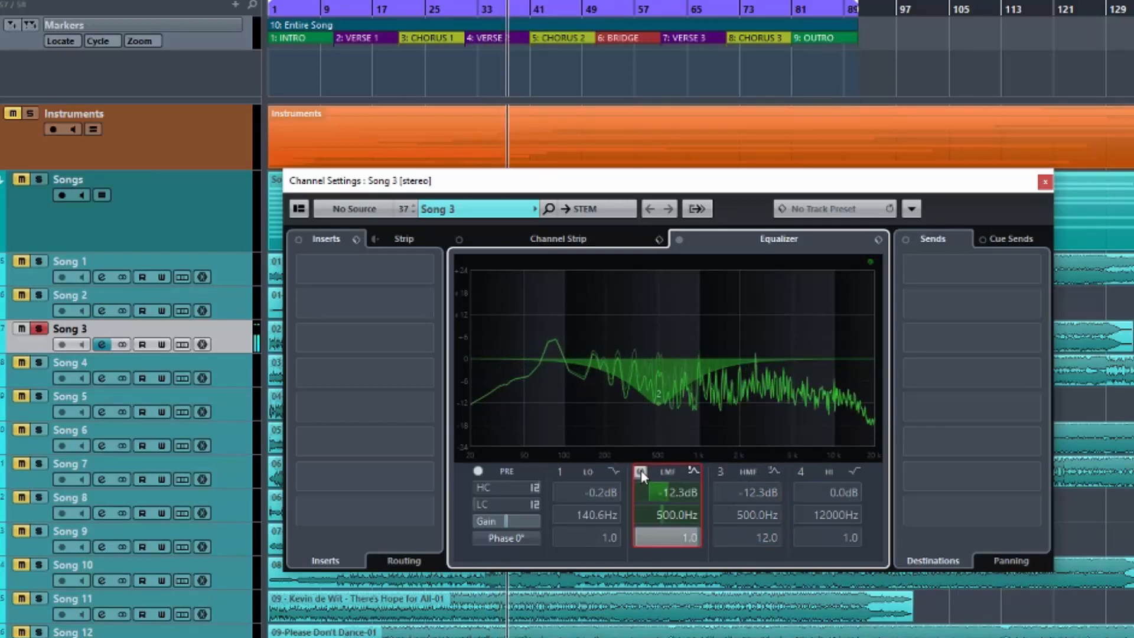
click(640, 472)
click(721, 471)
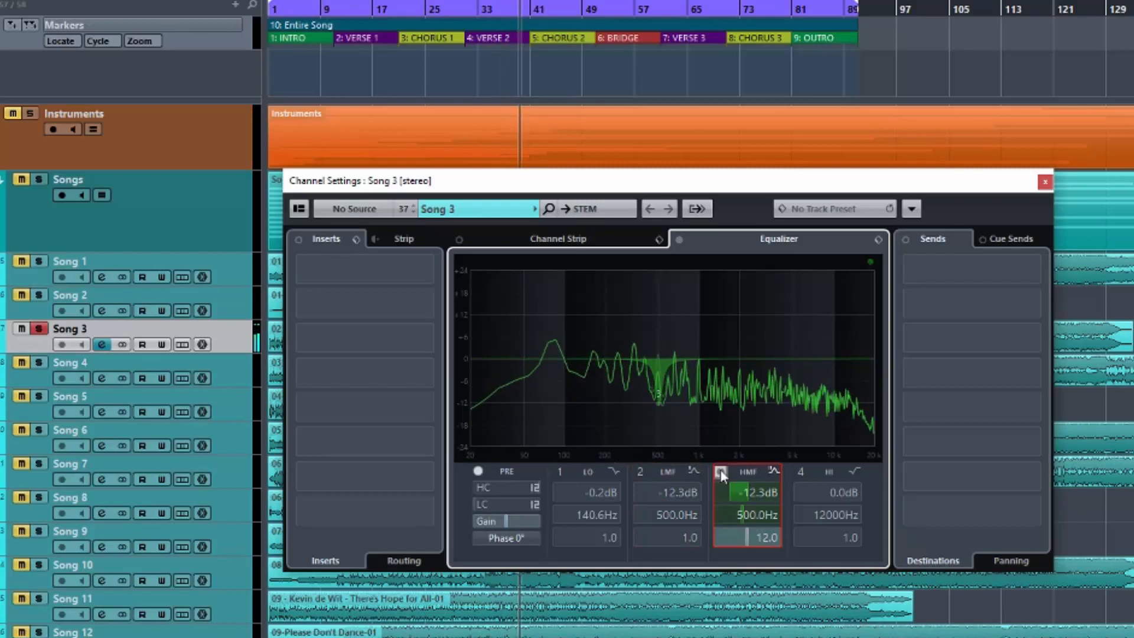
click(720, 471)
key(space)
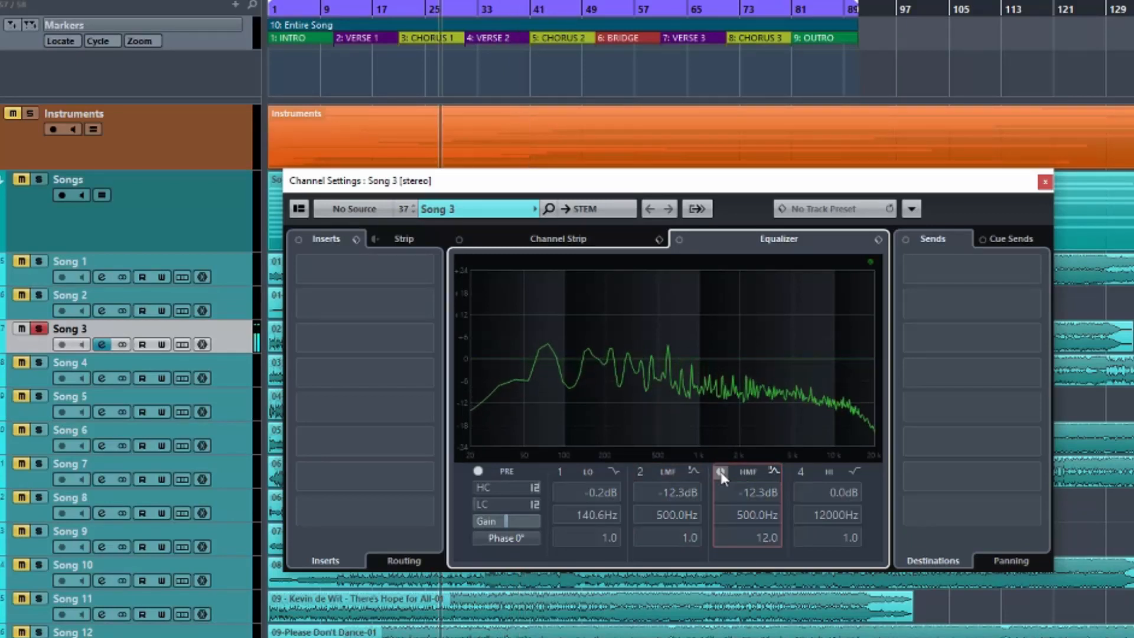
Set EQ bands 2 and 3 to 3.3 dB boosts at 6055 Hz, leaving both bands disabled.
click(640, 471)
drag(657, 399, 804, 346)
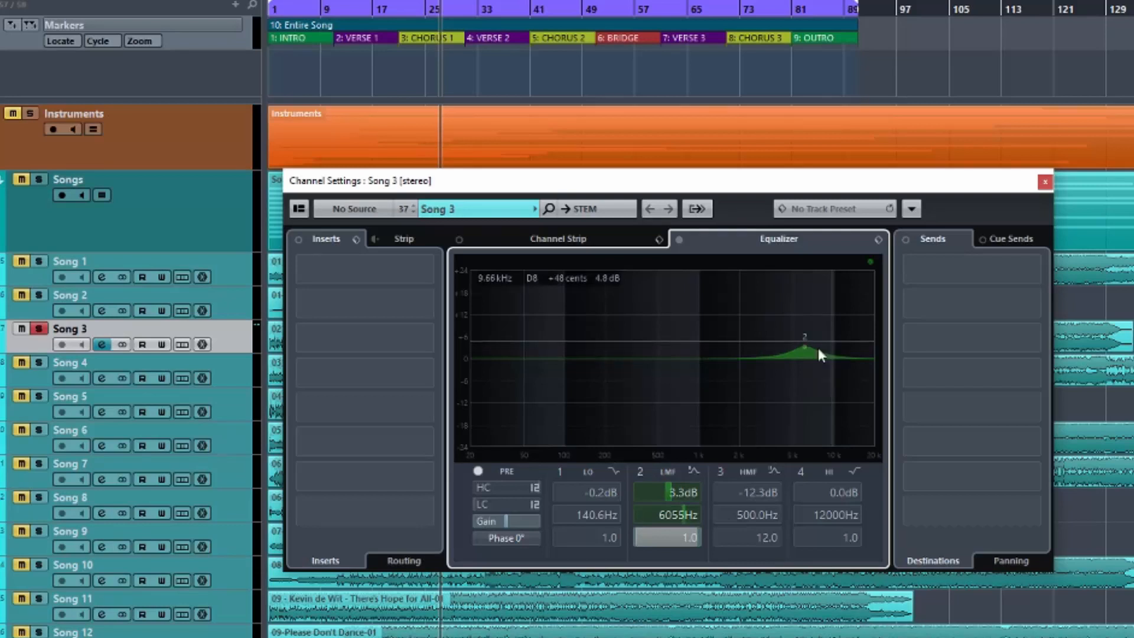
click(718, 472)
drag(659, 402, 804, 340)
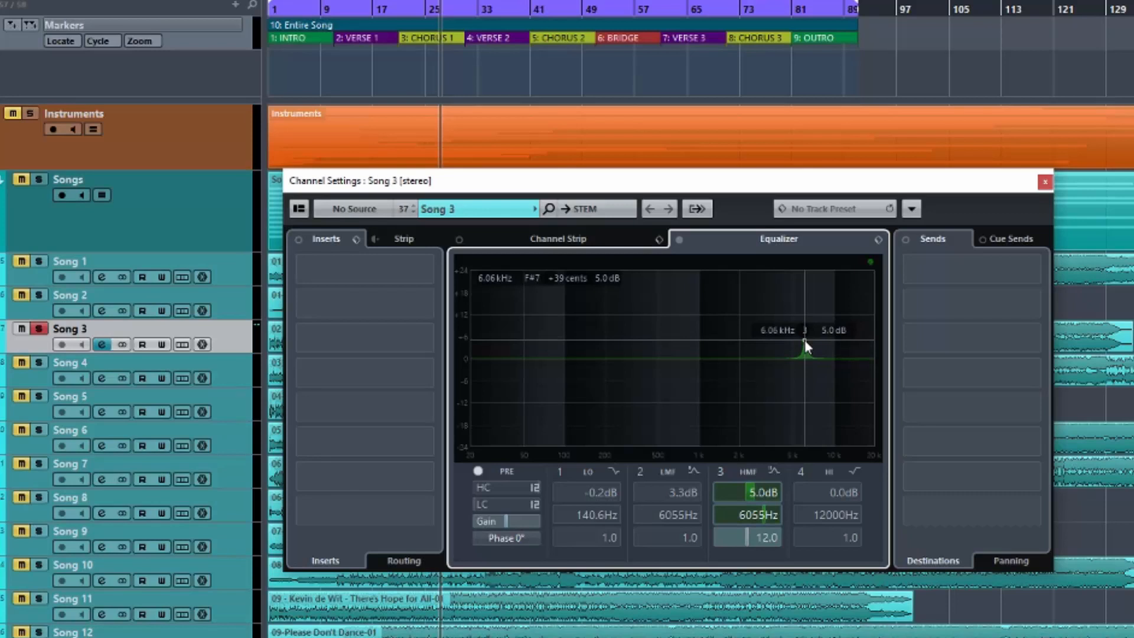
drag(804, 340, 804, 347)
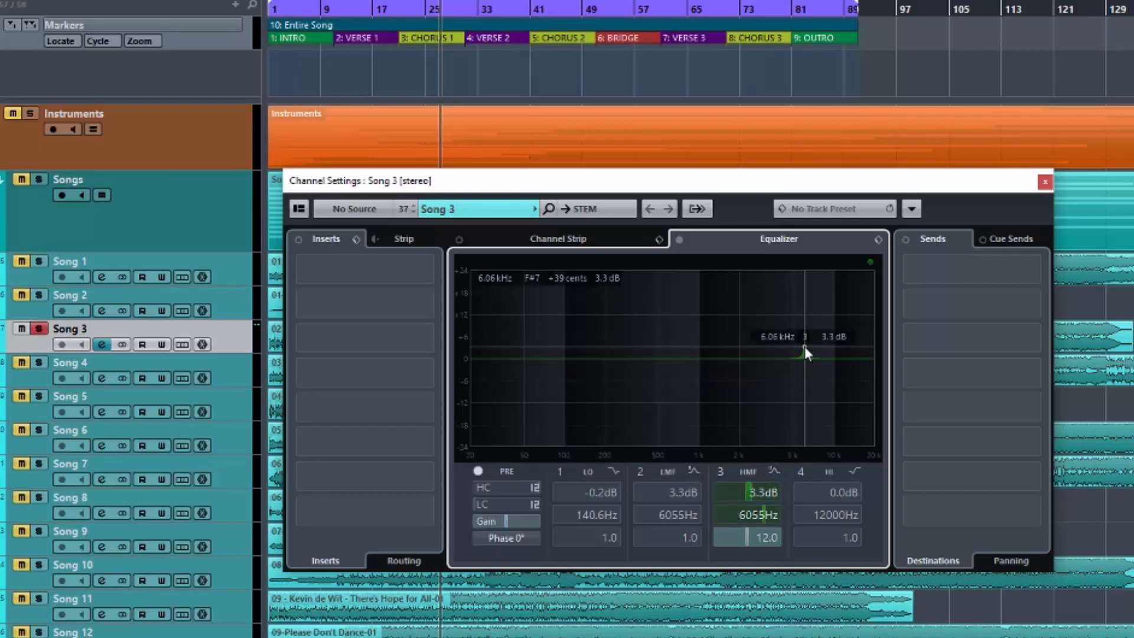
click(719, 470)
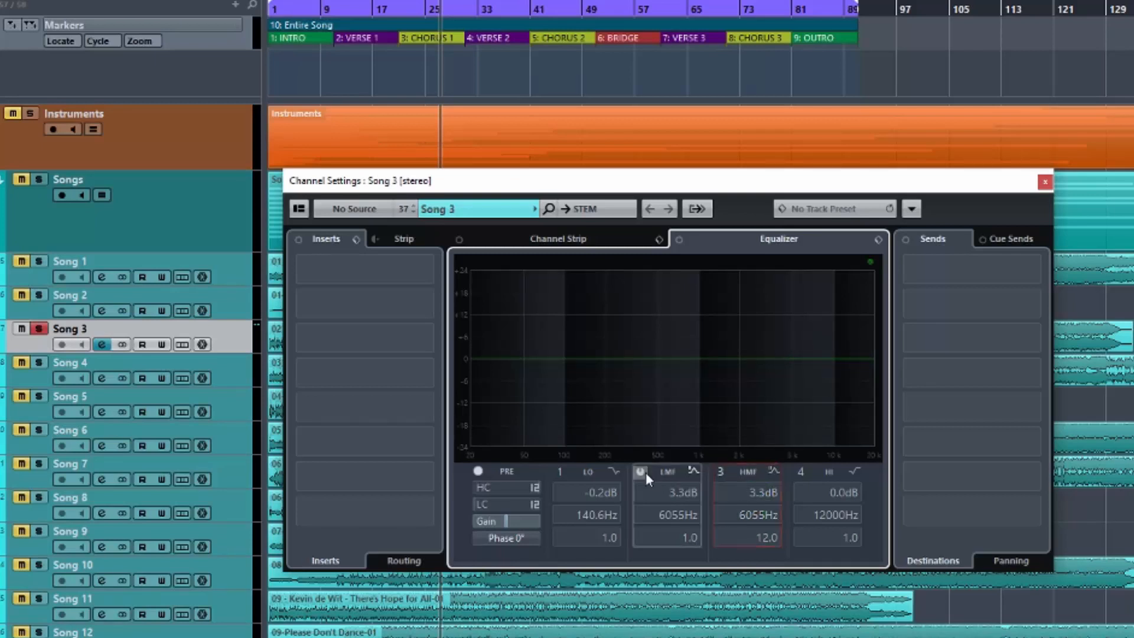
Play the track and alternate between the wide band 2 and narrow band 3 boosts at 6055 Hz, leaving both disabled and playback stopped.
key(space)
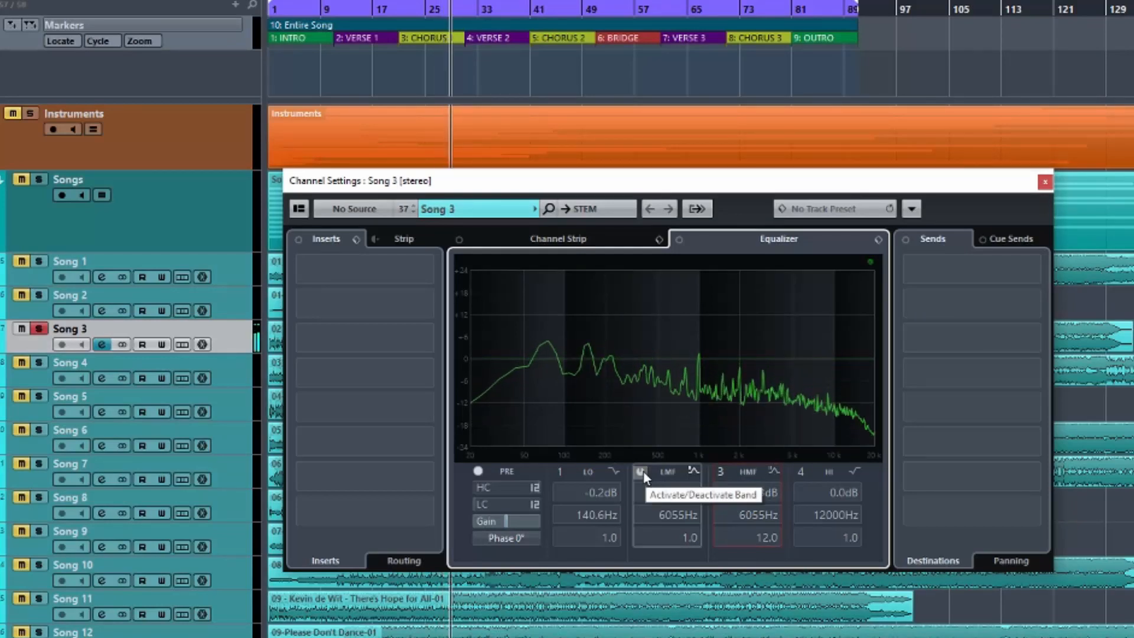
click(641, 472)
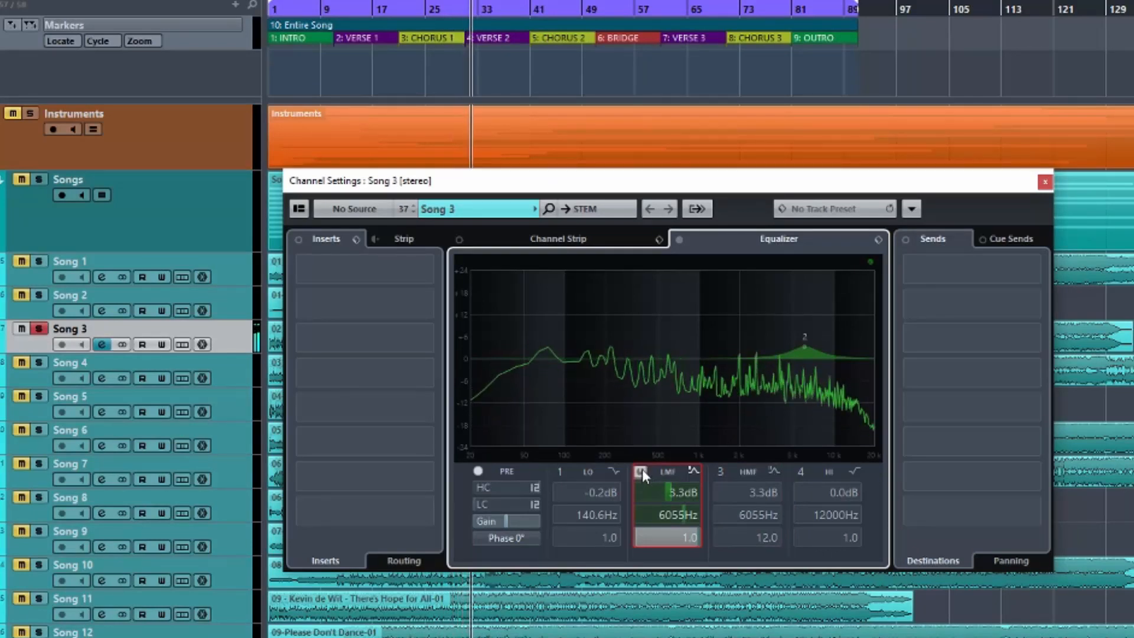
click(641, 471)
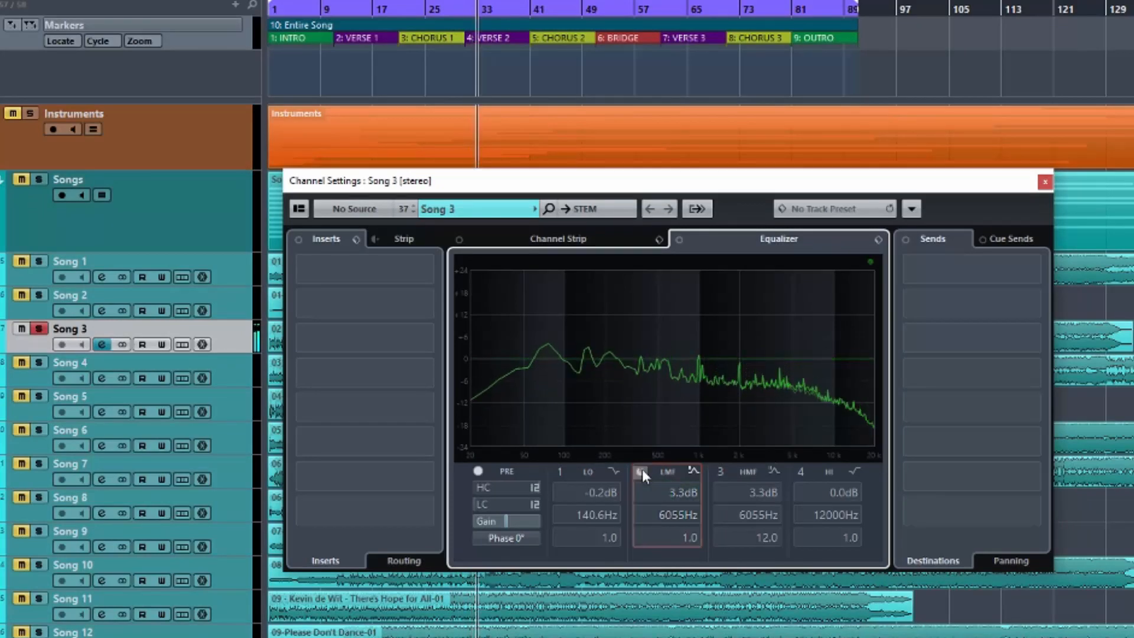
click(721, 470)
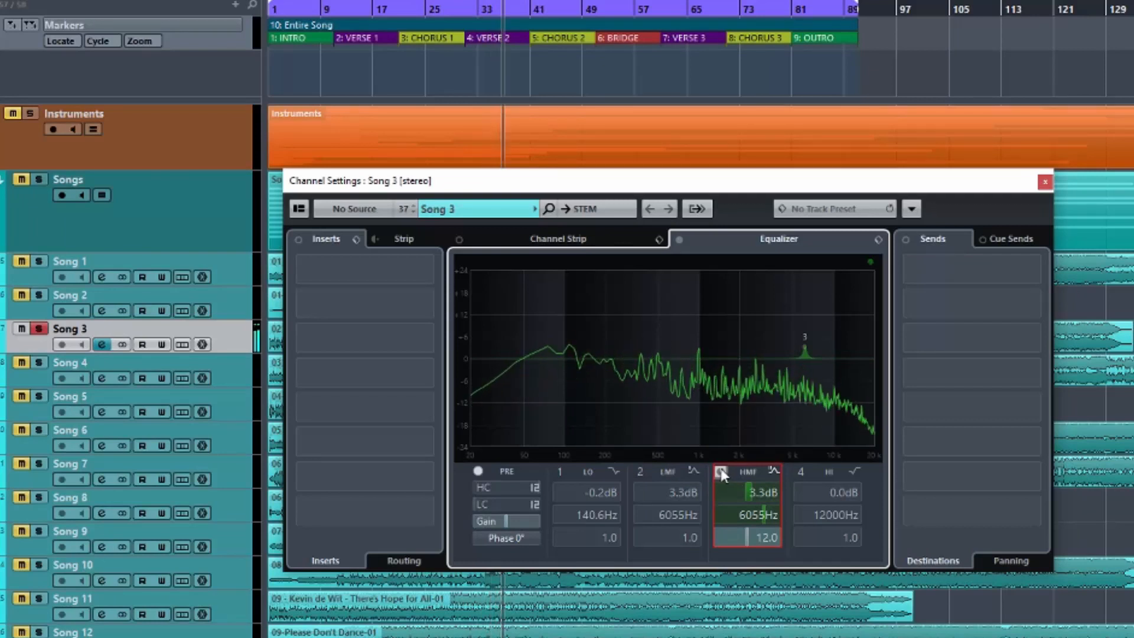
click(721, 472)
click(641, 472)
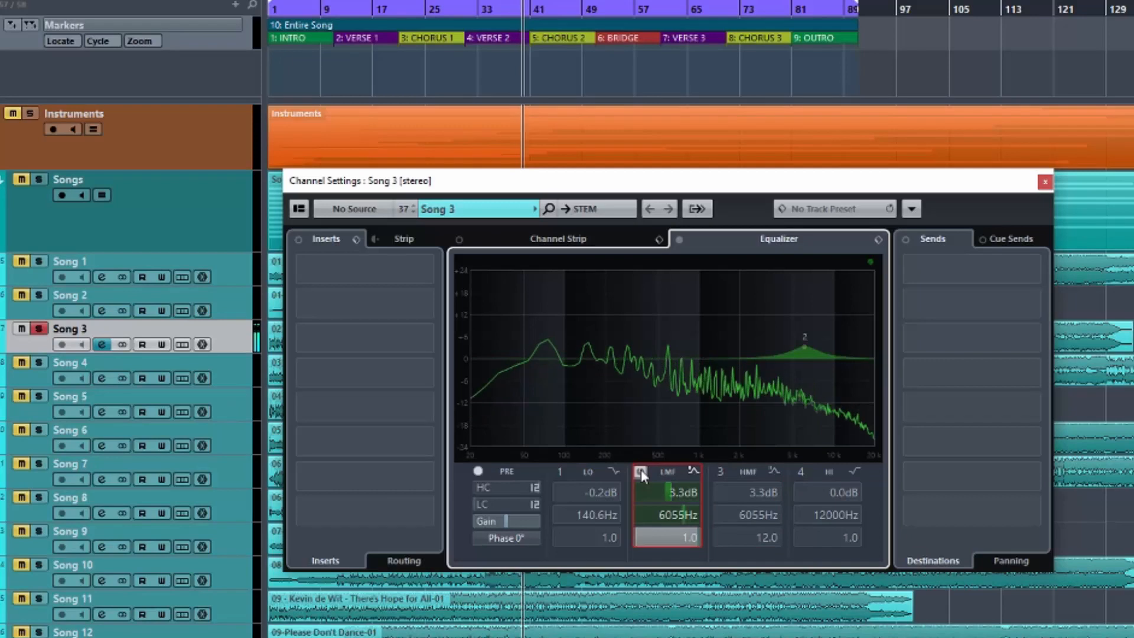
click(641, 470)
click(718, 471)
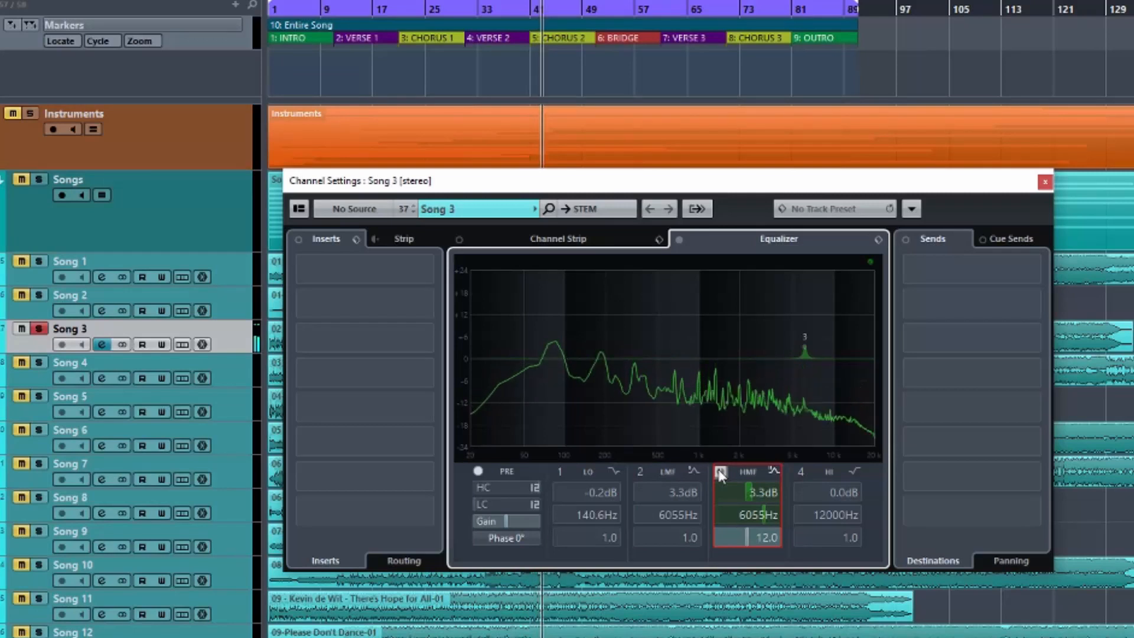
click(720, 471)
click(640, 471)
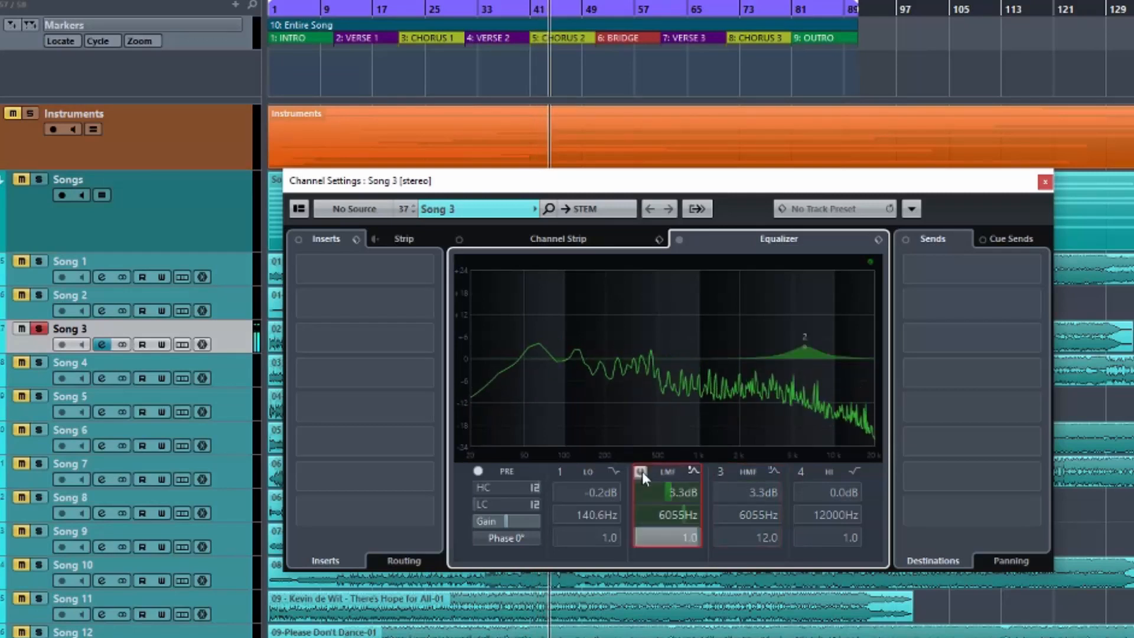
click(642, 472)
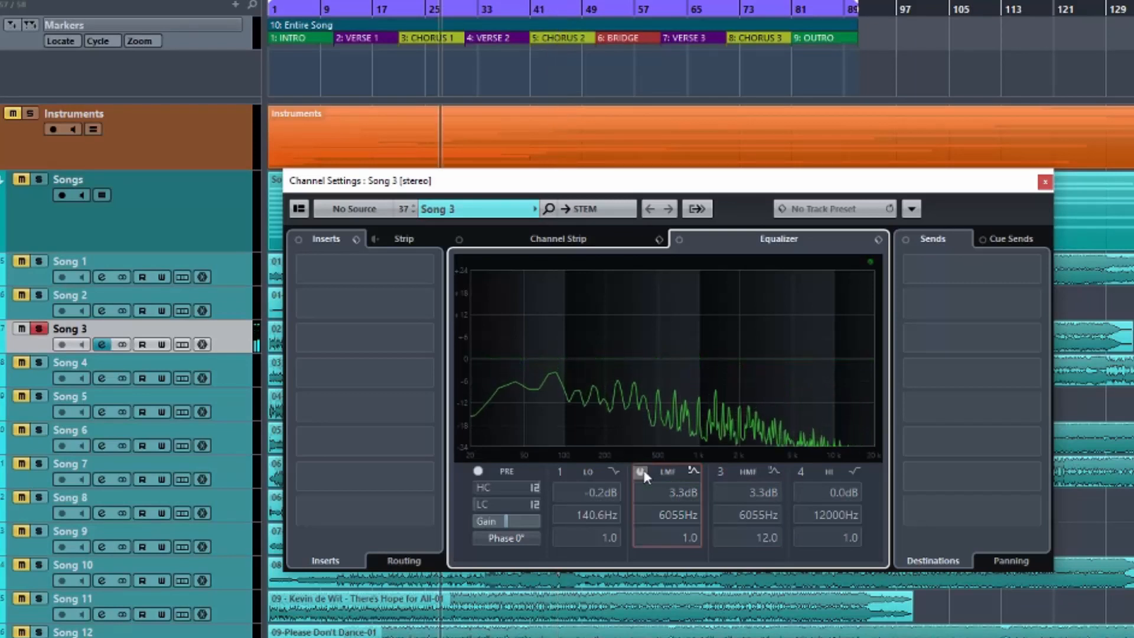
Switch from band 2 to band 3 and raise band 3's gain to 11.2 dB during playback, leaving playback stopped.
click(643, 471)
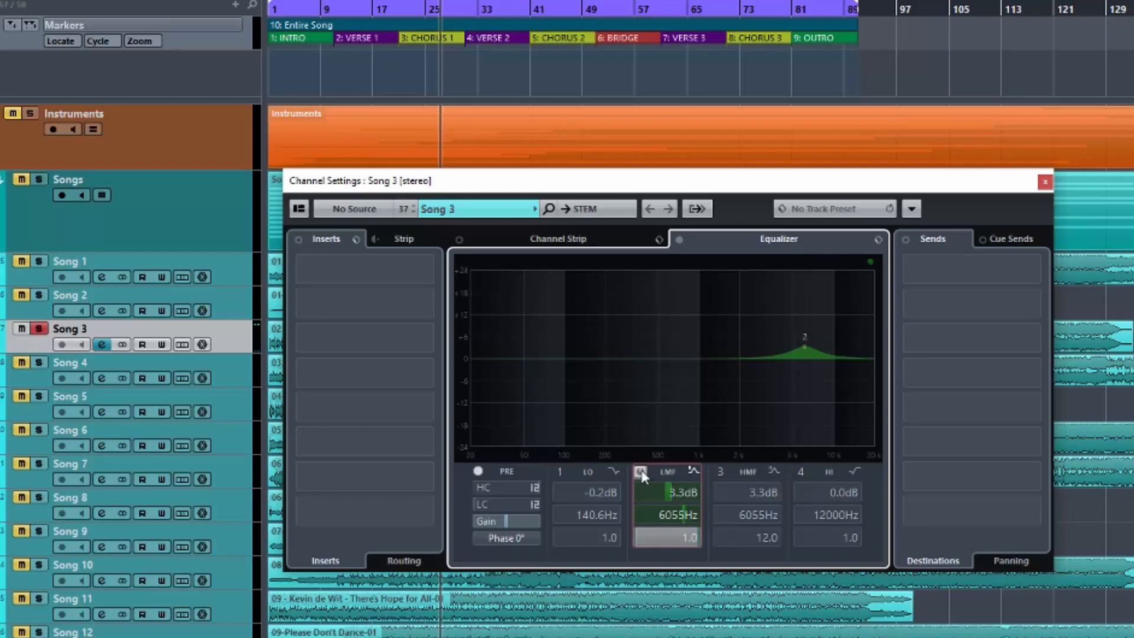
click(640, 471)
click(720, 471)
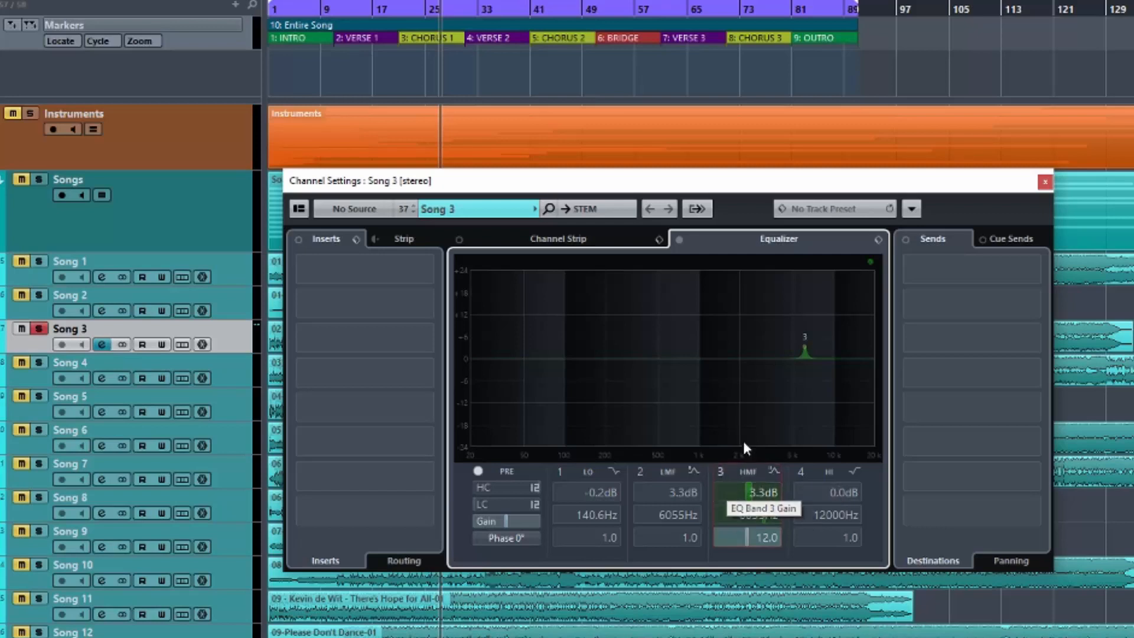
key(space)
drag(750, 487, 767, 492)
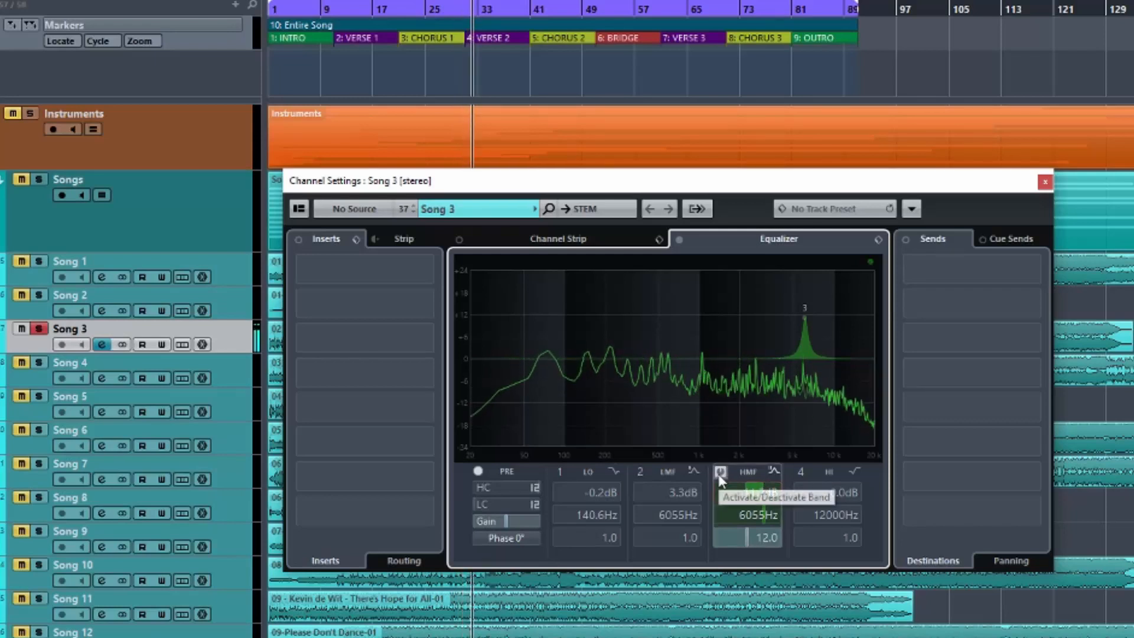
key(space)
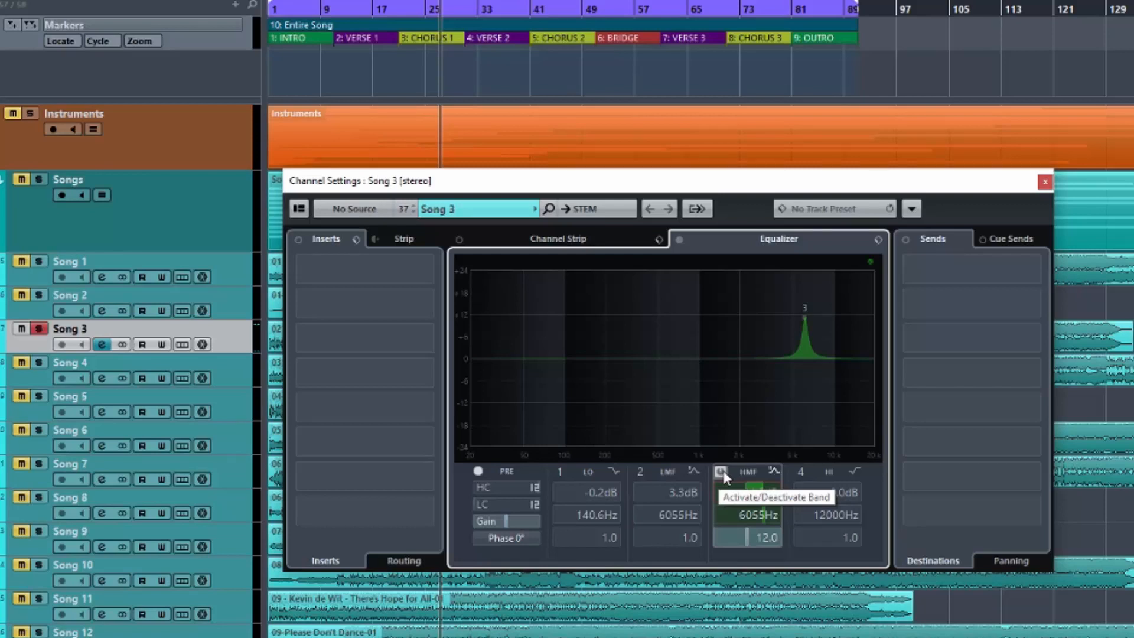
Play the track and compare the 11.2 dB narrow boost with the 3.3 dB wide boost, ending with only band 3 active and playback stopped.
key(space)
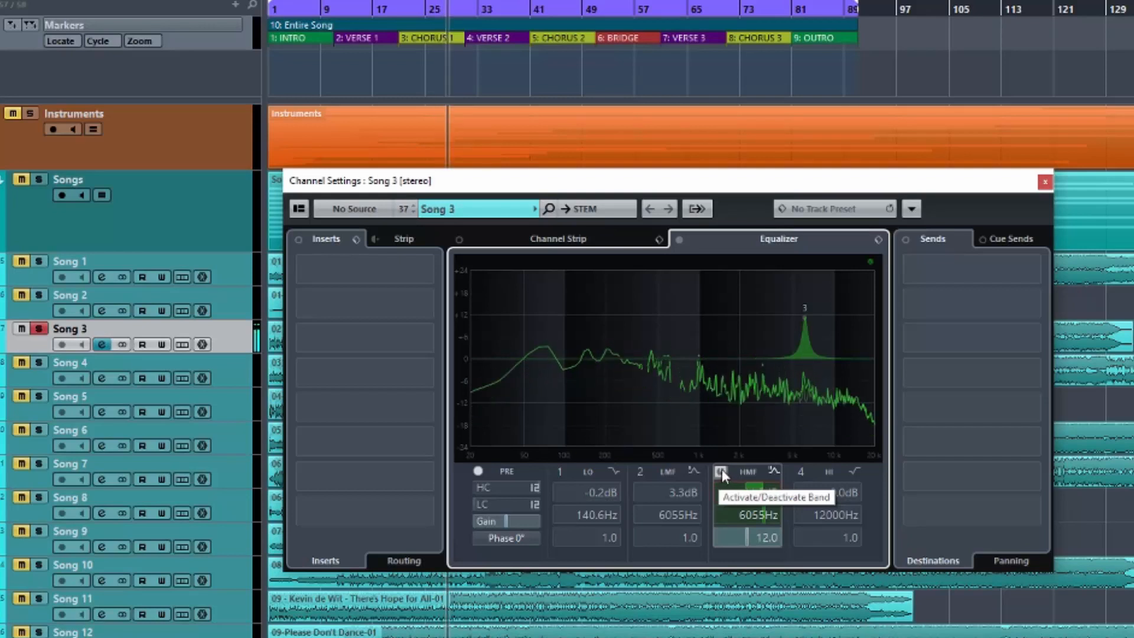
click(722, 471)
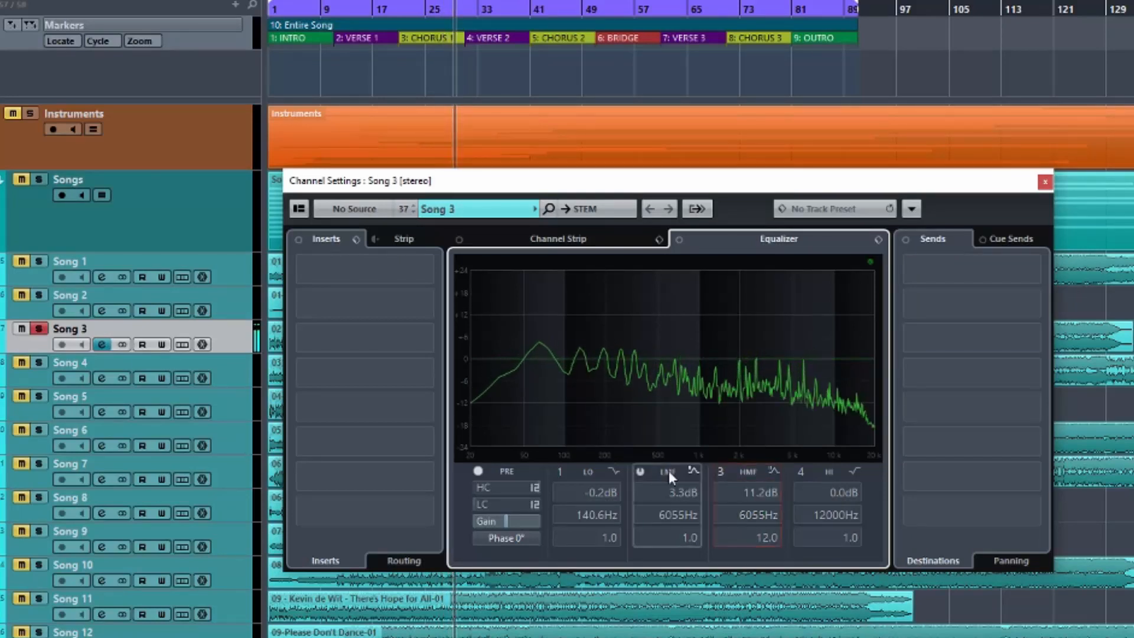
click(639, 471)
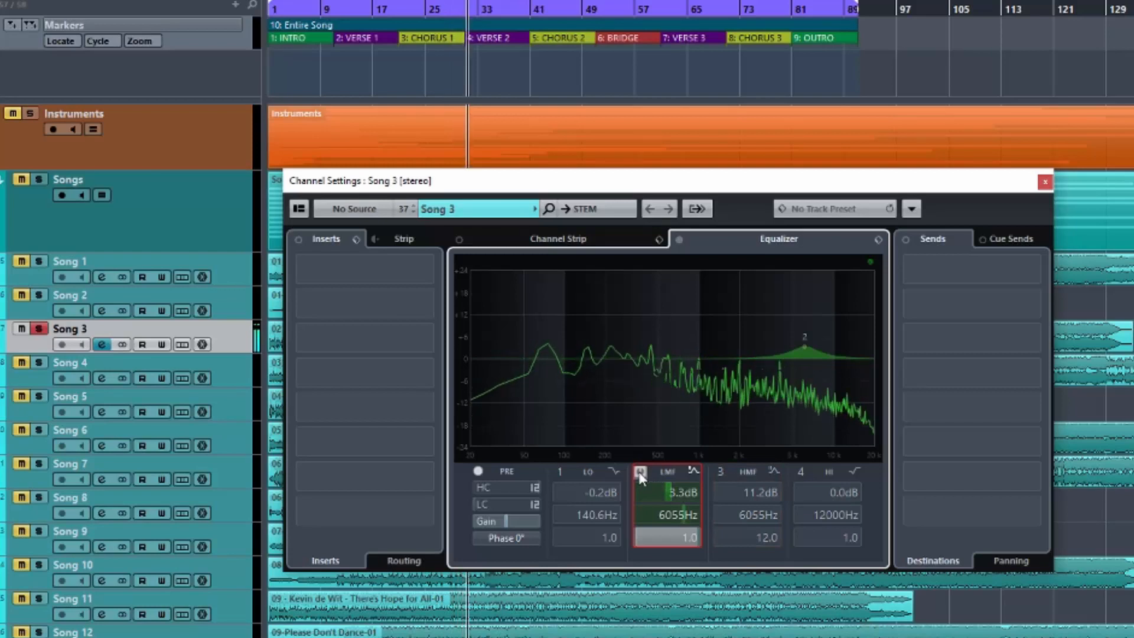
click(639, 471)
click(720, 471)
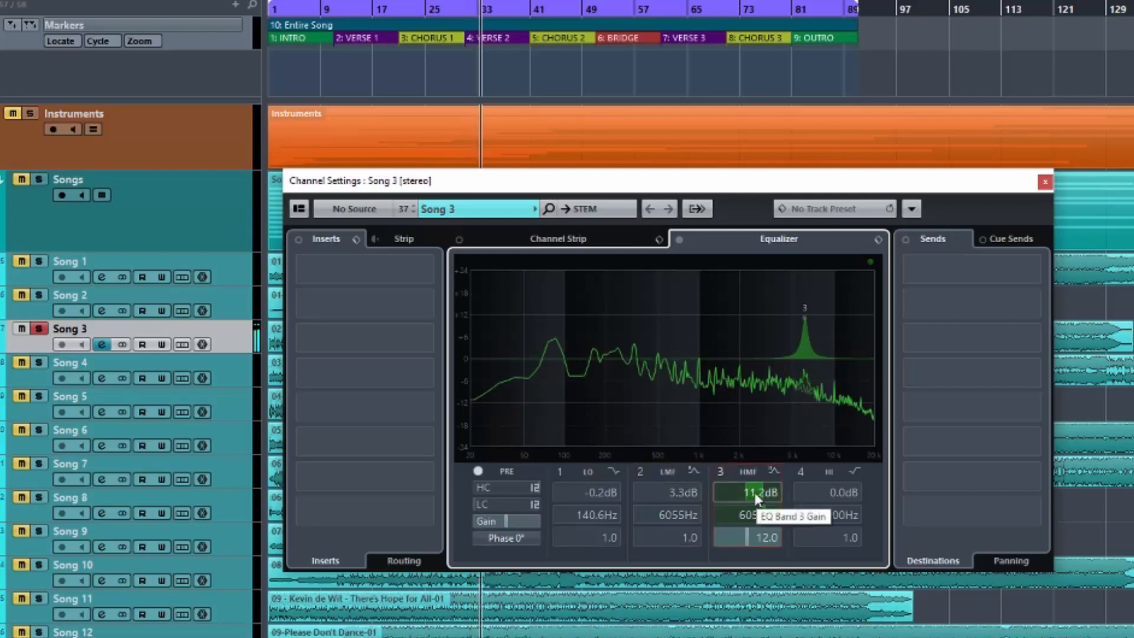
key(space)
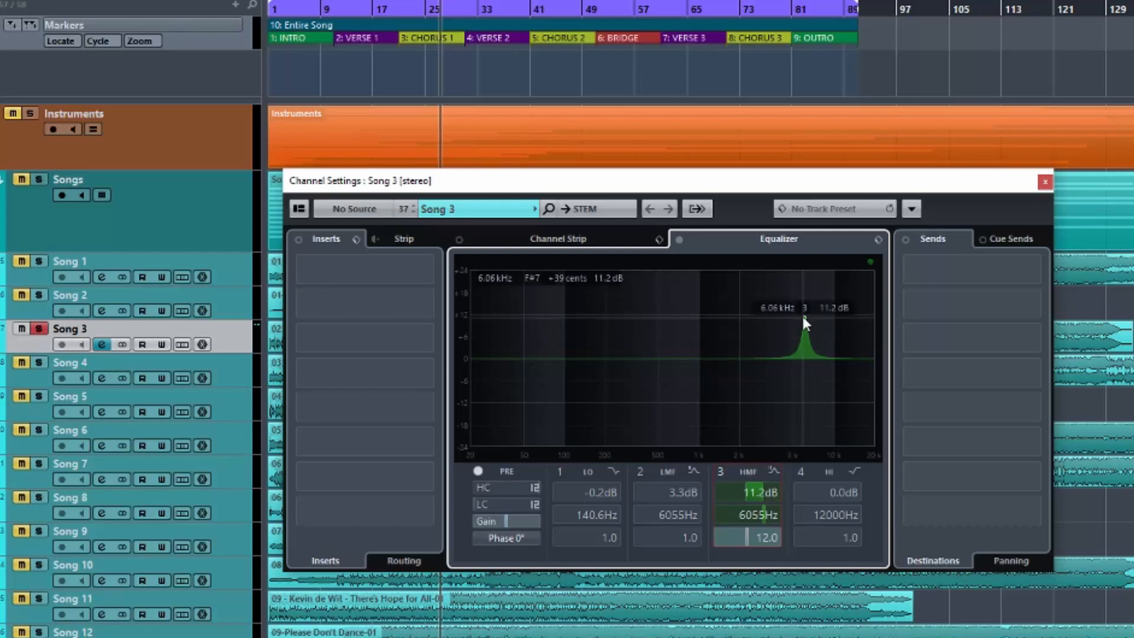
Set band 3 to 5.0 dB at 6310 Hz, and enable band 2 at 1231 Hz with 2.2 dB gain and Q 2.7.
drag(803, 315, 806, 341)
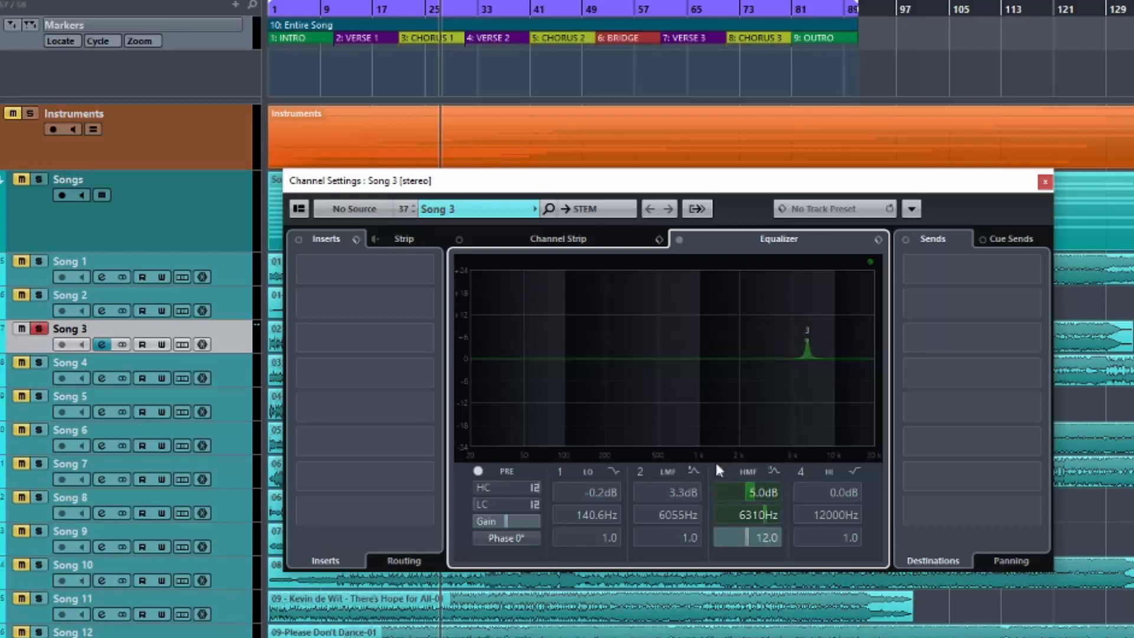
click(640, 471)
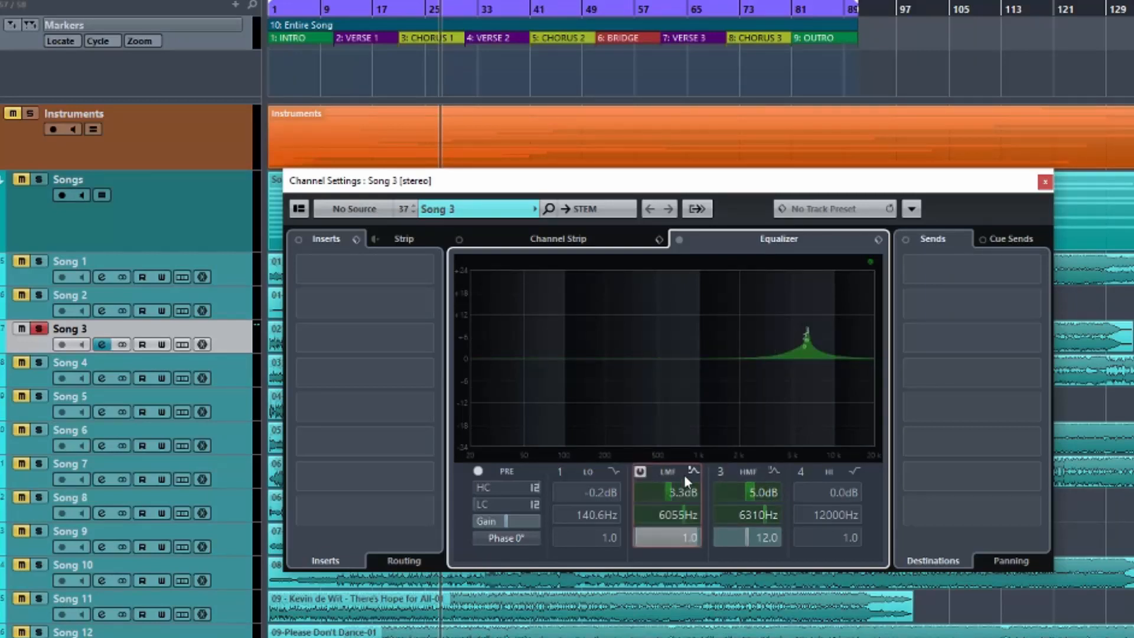
drag(804, 346, 710, 347)
scroll(693, 537, up, 5)
scroll(699, 539, up, 6)
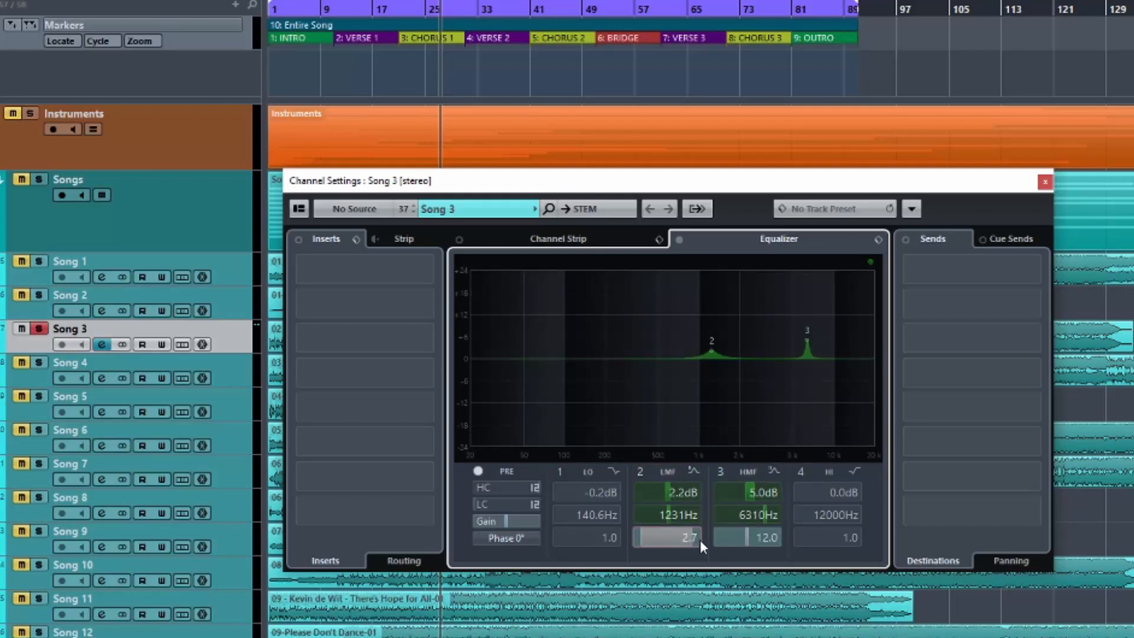
Try band 2 as a 4.1 dB boost at 826.7 Hz, and make it a -1.4 dB cut at 212.3 Hz with Q 2.6.
mouse_move(709, 346)
mouse_down()
mouse_move(693, 332)
mouse_move(688, 343)
mouse_up()
scroll(684, 535, down, 4)
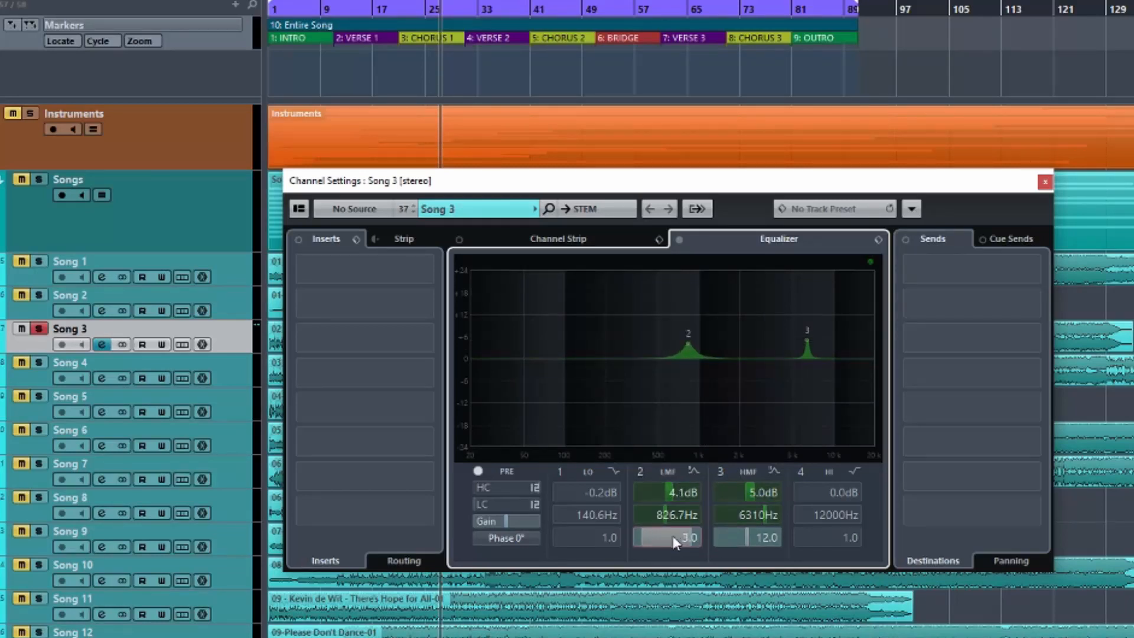
drag(687, 346, 609, 371)
mouse_move(691, 536)
mouse_down()
mouse_move(670, 536)
mouse_move(696, 537)
mouse_move(682, 538)
mouse_up()
drag(668, 493, 676, 494)
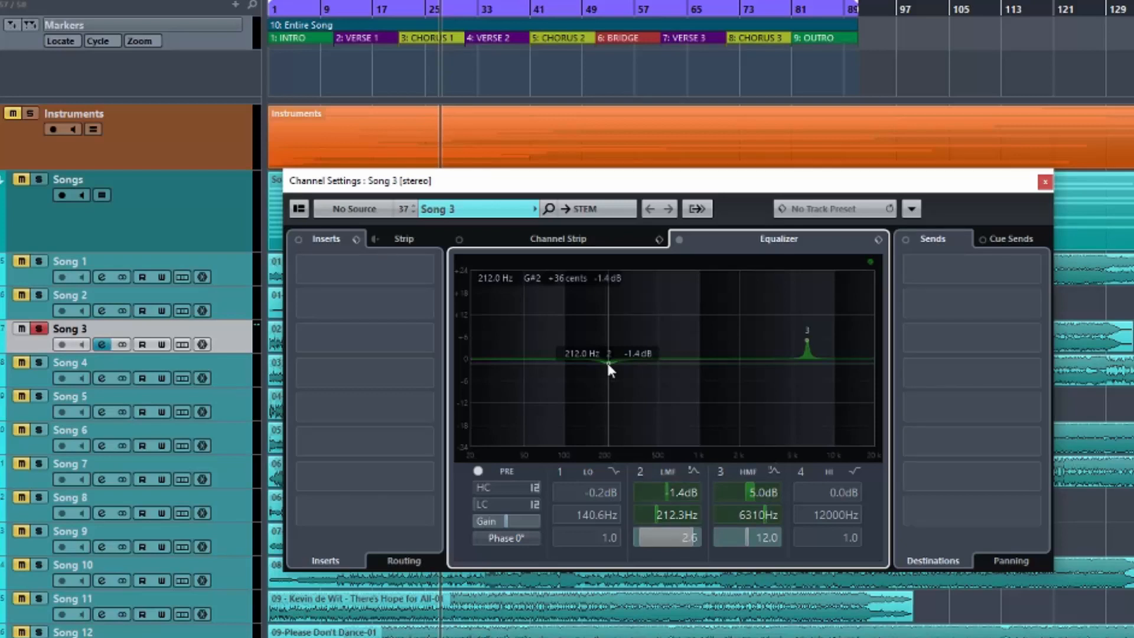
Enable band 1 as a parametric band and set it to a -2.2 dB cut at 490.6 Hz.
click(660, 358)
drag(660, 360, 660, 363)
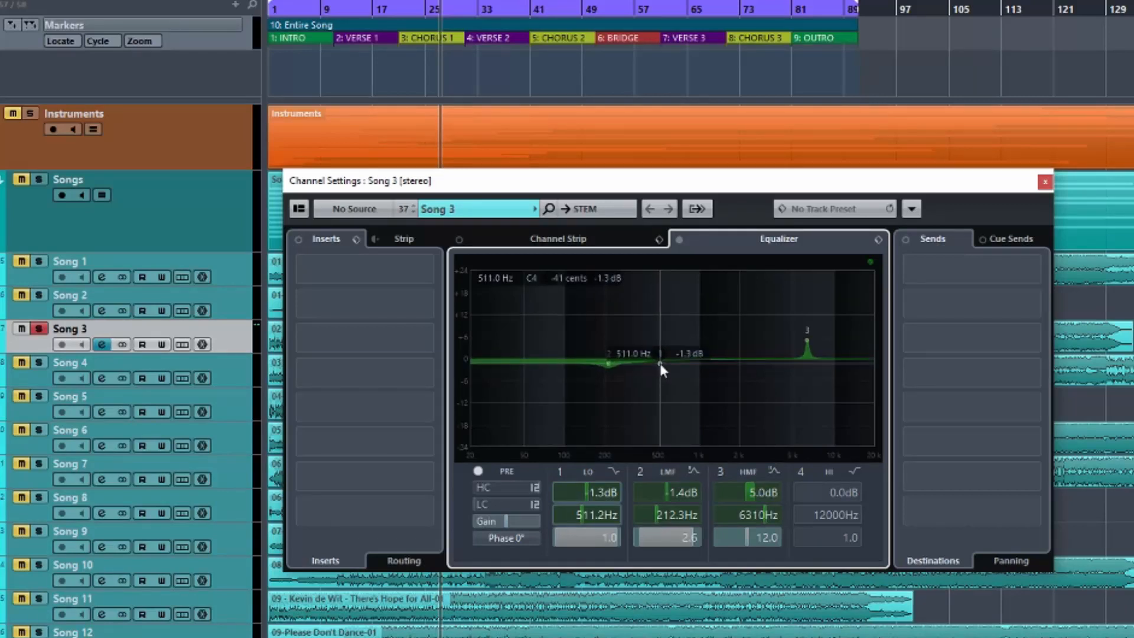
click(612, 470)
click(652, 483)
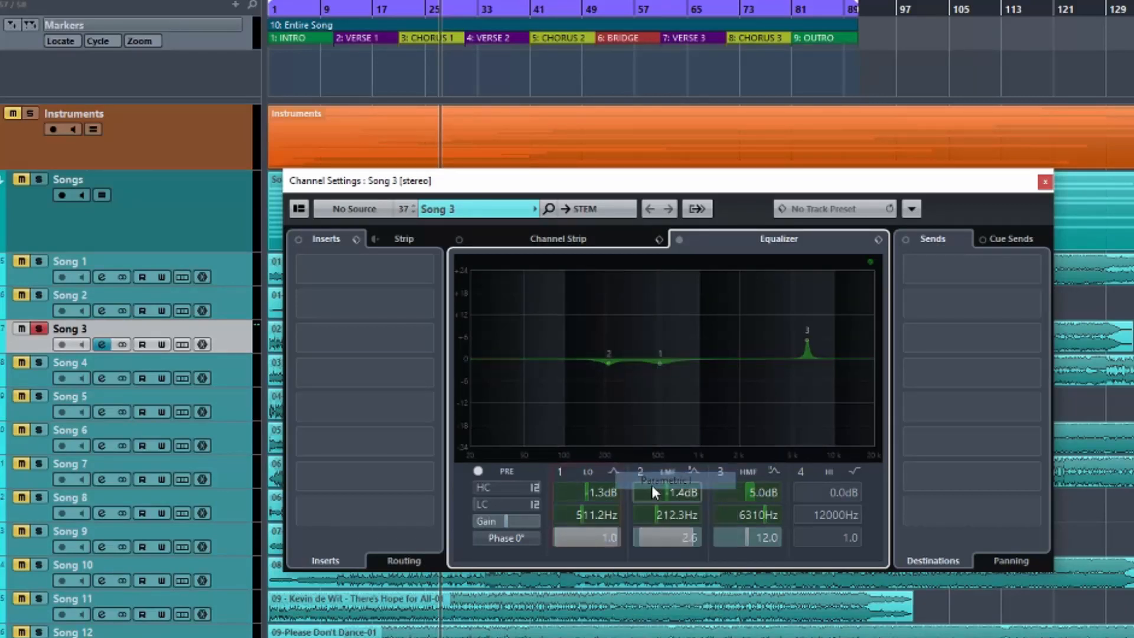
mouse_move(659, 360)
mouse_down()
mouse_move(657, 341)
mouse_move(658, 366)
mouse_up()
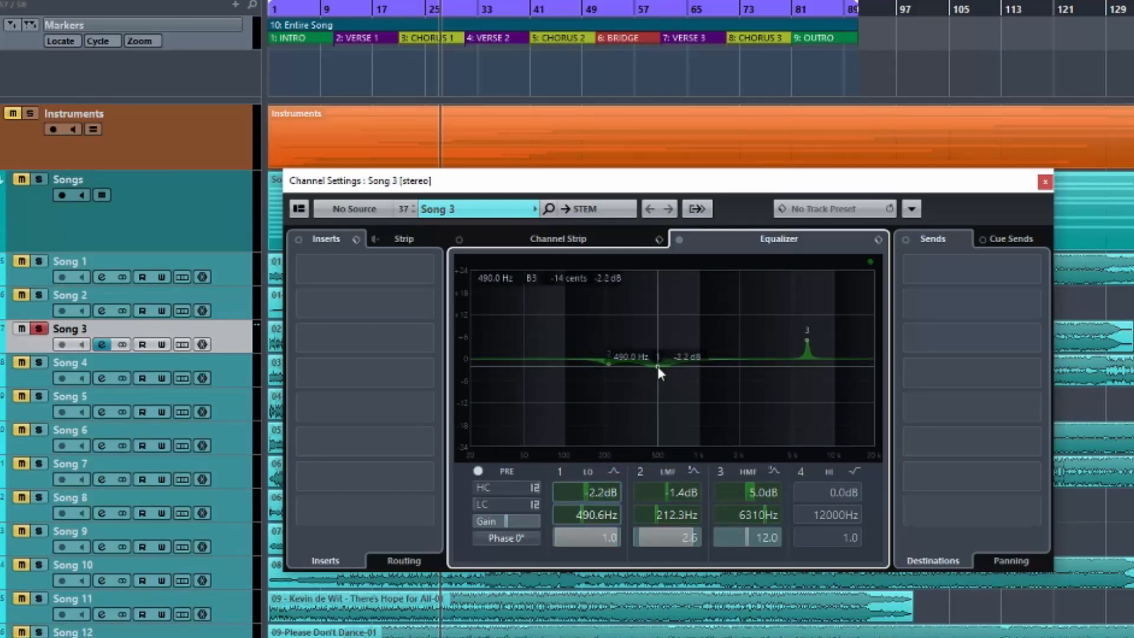
Disable EQ bands 1, 2 and 3.
click(561, 471)
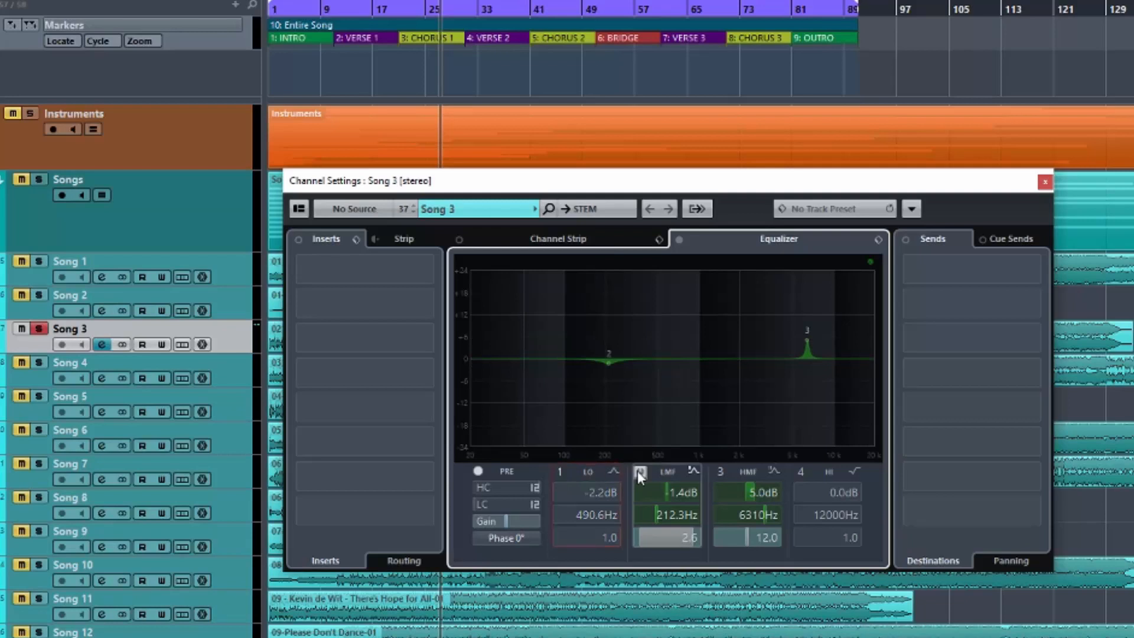
click(638, 472)
click(720, 471)
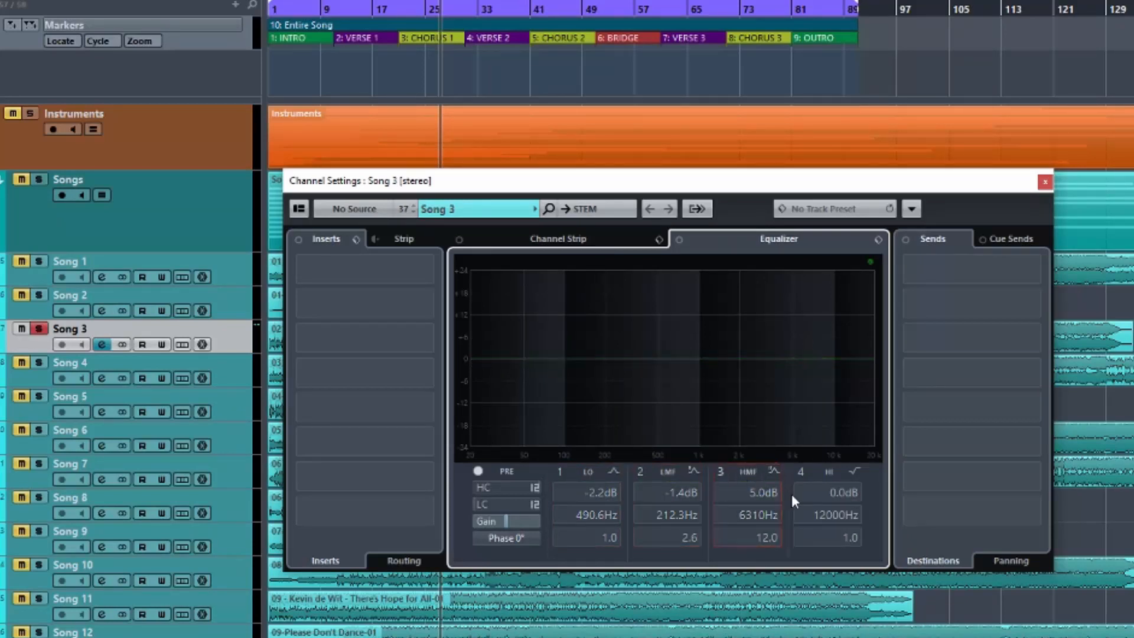